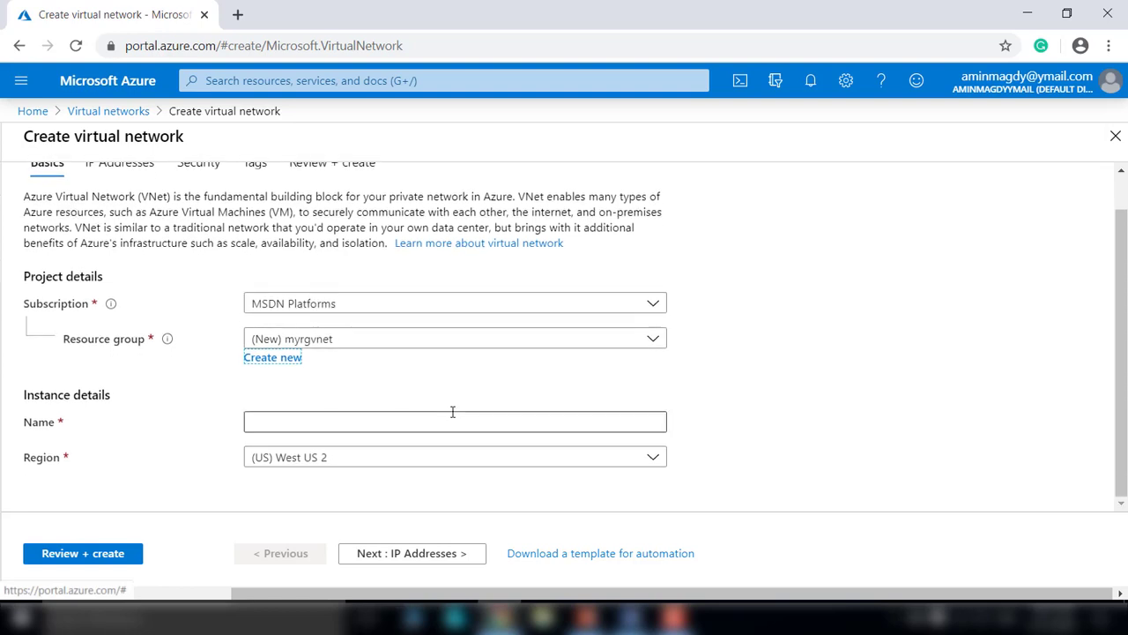
Name the virtual network vnet1 and set its region to (US) East US
left_click(341, 420)
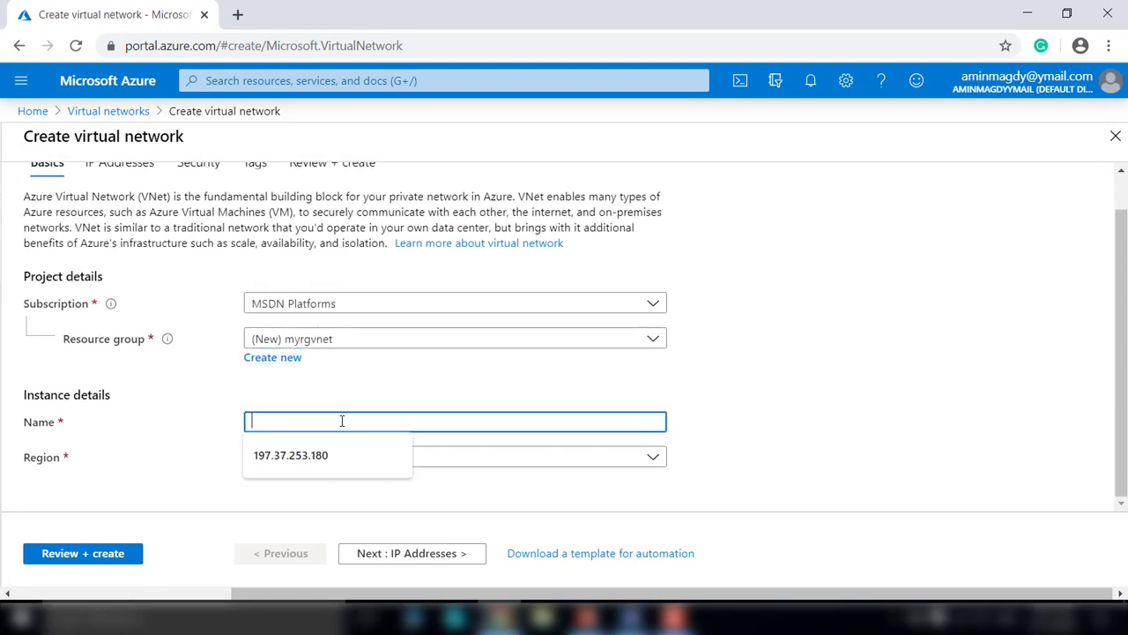
type("vnet1")
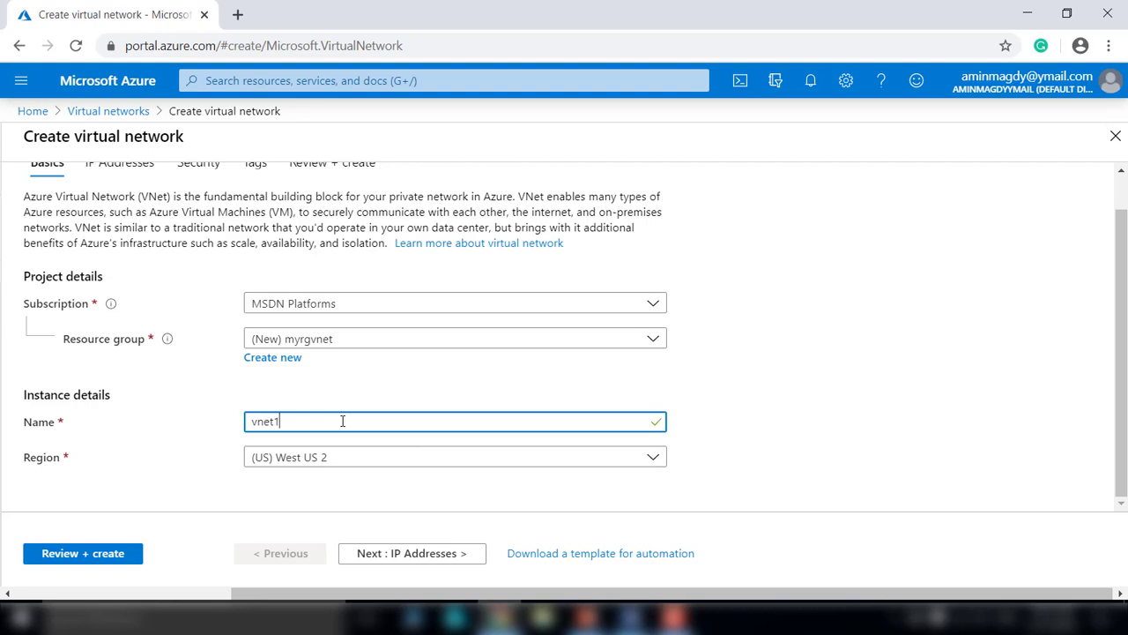
left_click(646, 457)
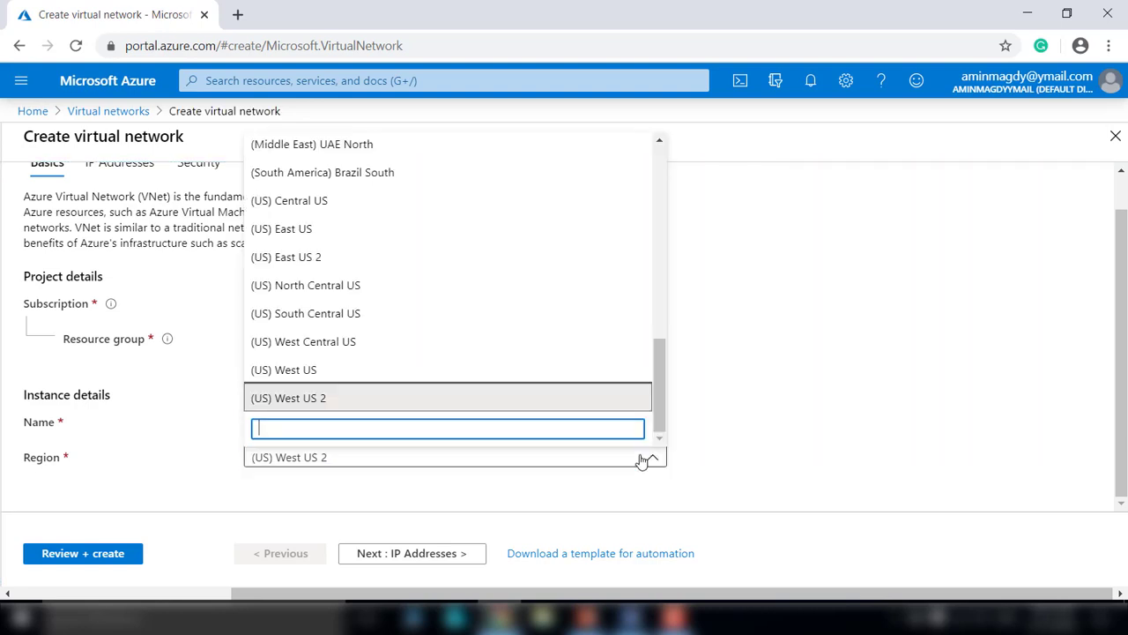
left_click(303, 232)
left_click(302, 231)
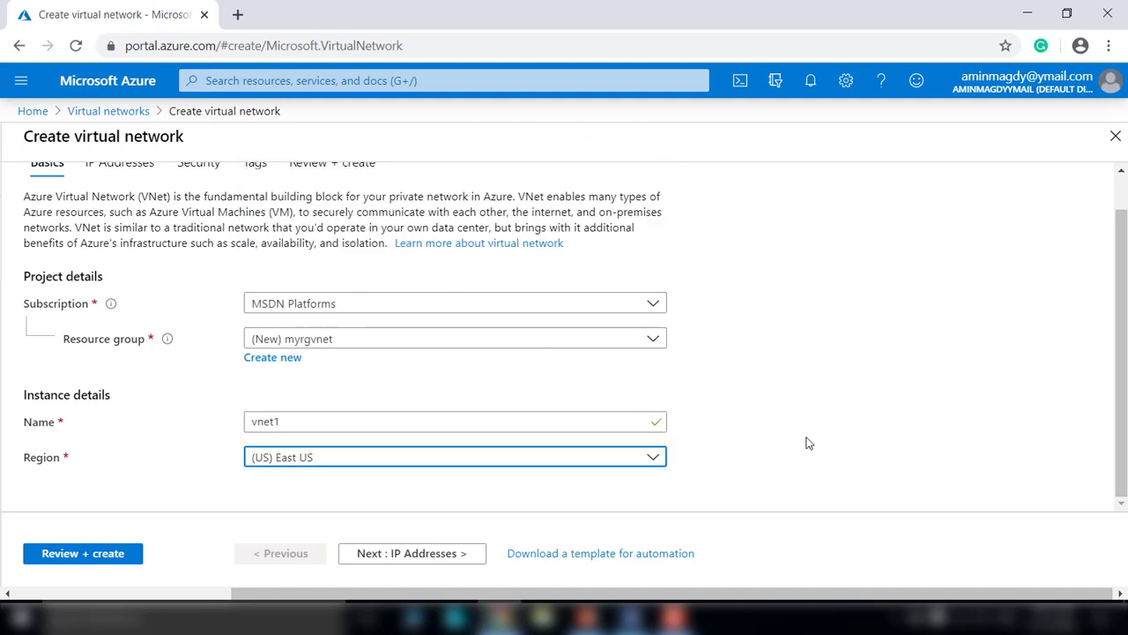
scroll(273, 231, "up", 1)
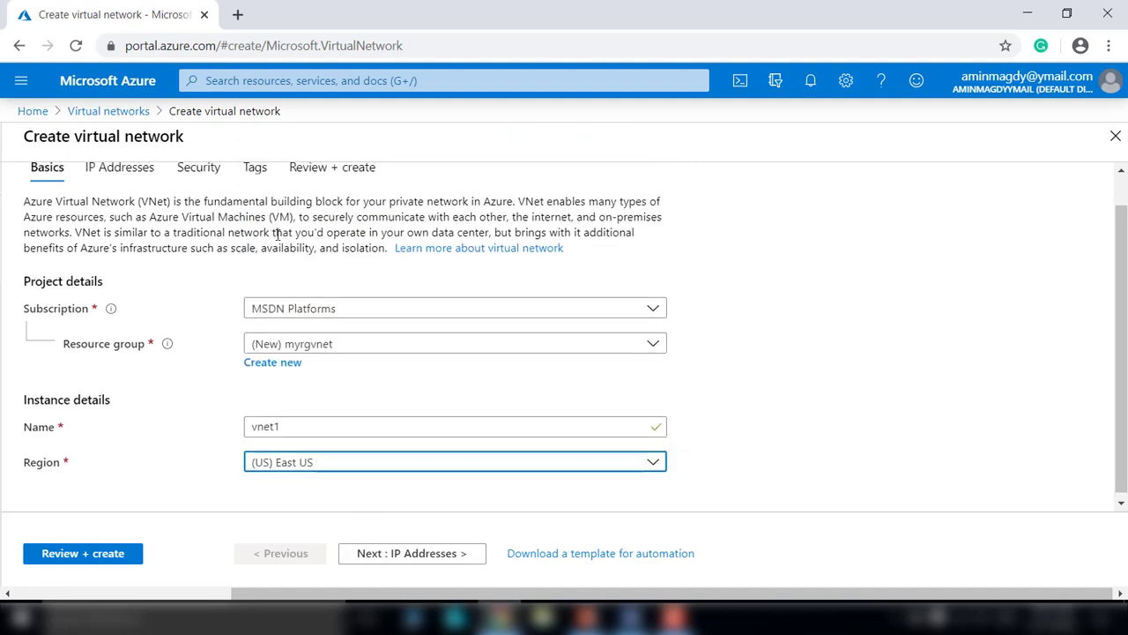
Replace the virtual network's default IPv4 address space with 10.1.0.0/16 in the IP address settings
left_click(411, 555)
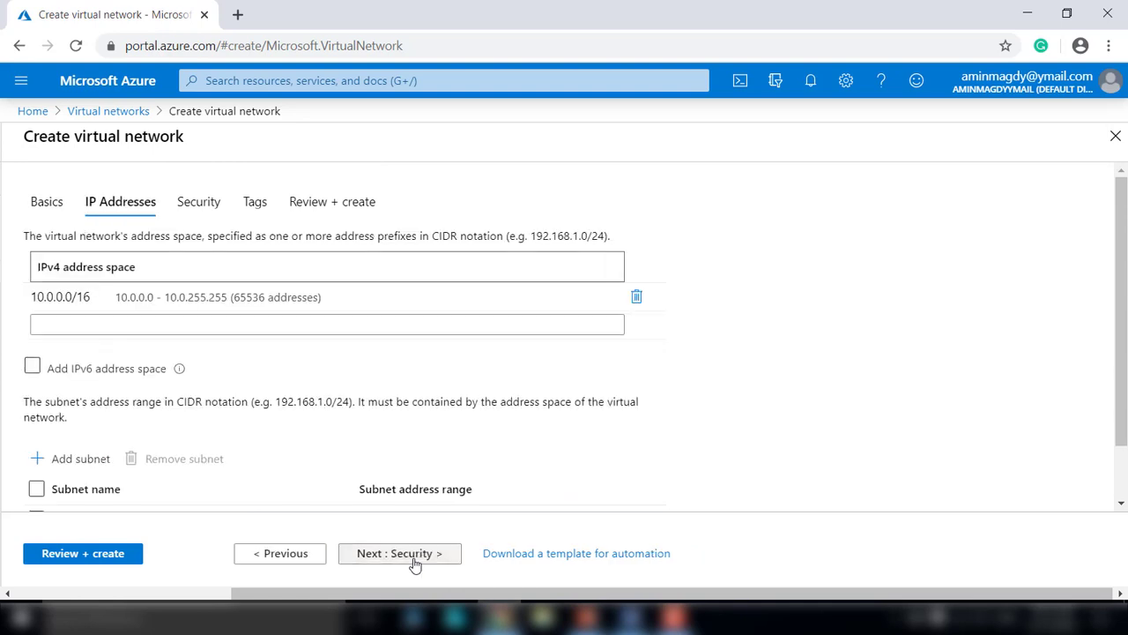
left_click(637, 296)
left_click(184, 298)
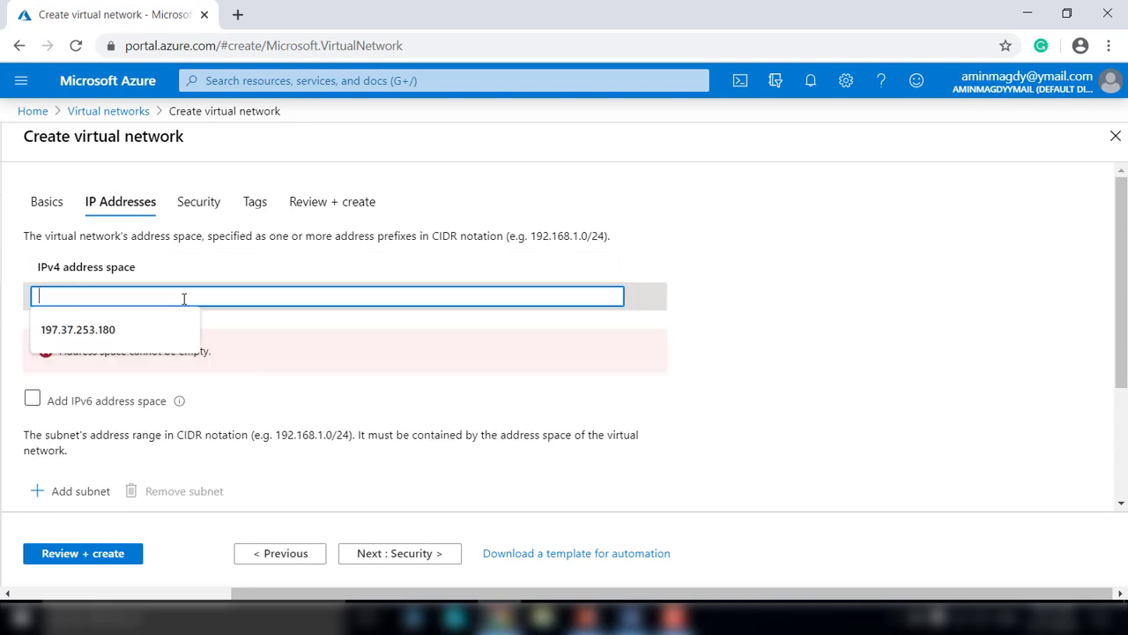
type("10.1")
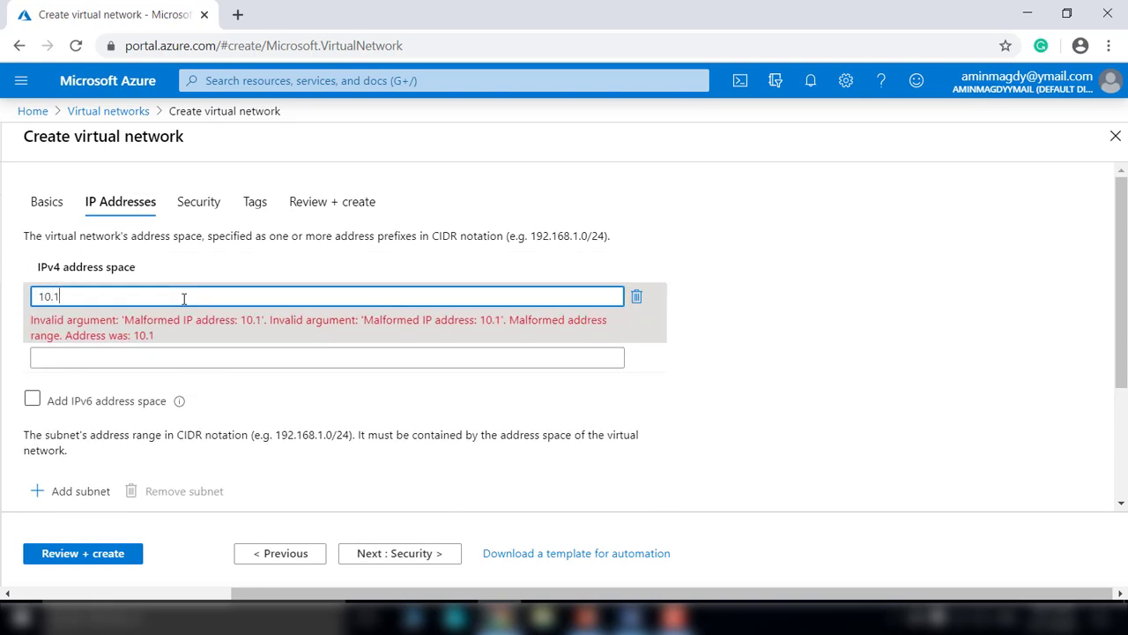
type(".0.0/16")
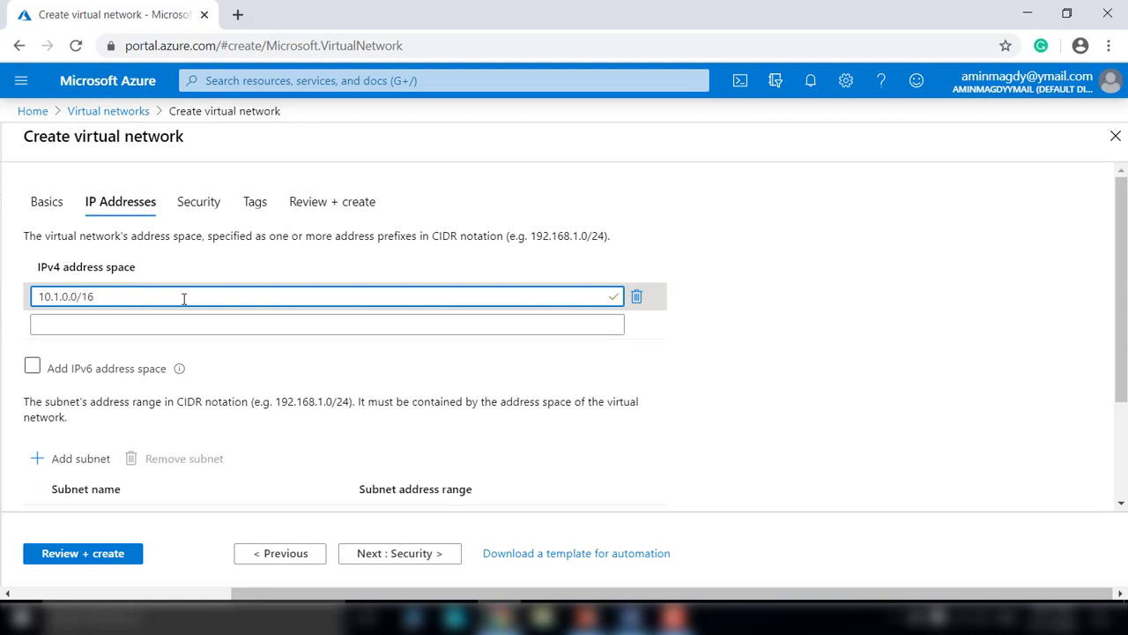
key("Tab")
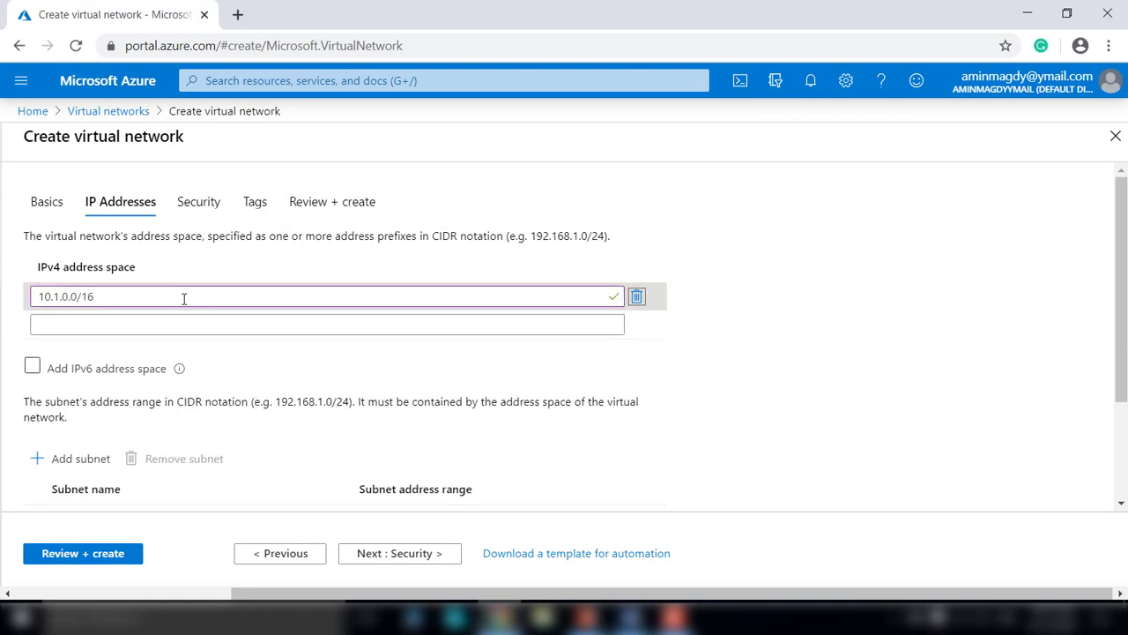
left_click(411, 371)
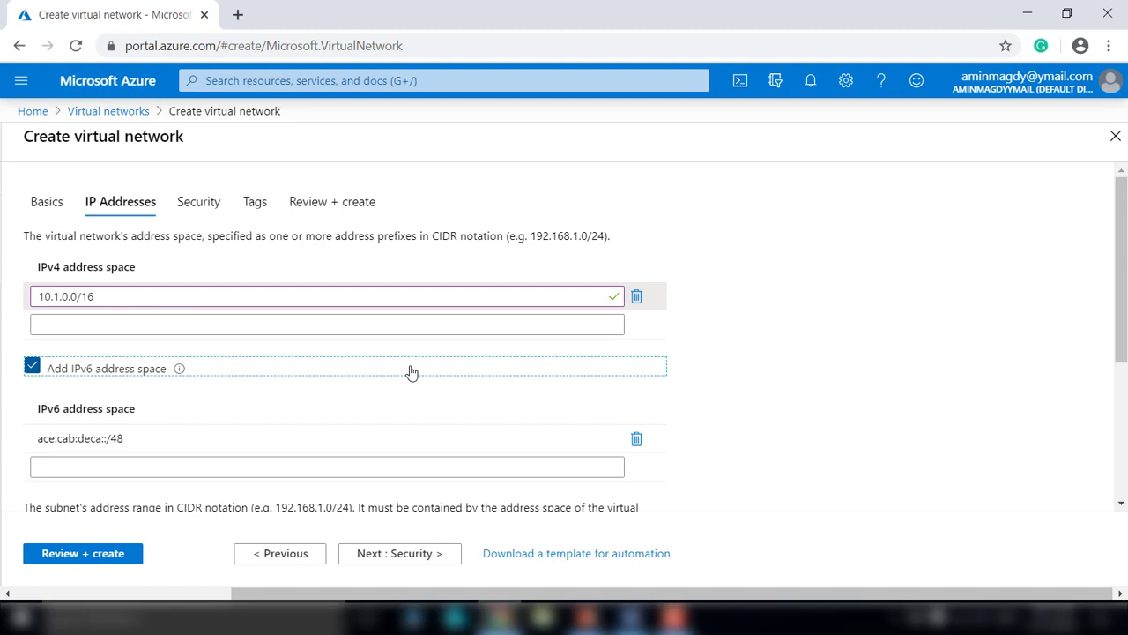
Add a subnet named dedault with the address range 10.1.0.0/24 to the virtual network
scroll(410, 371, "down", 3)
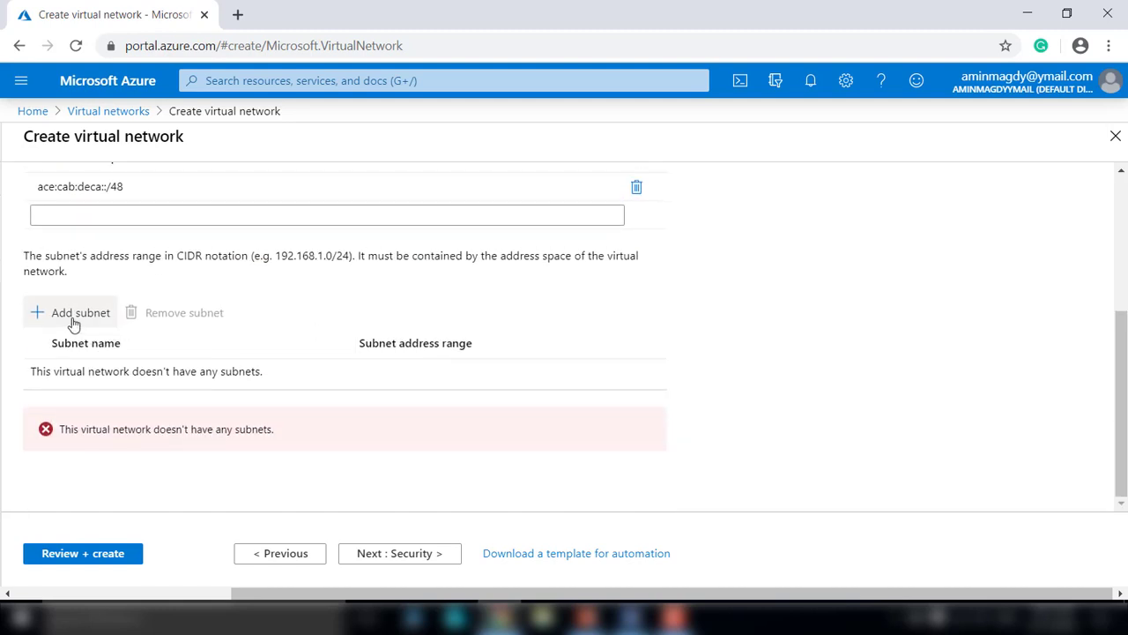
left_click(74, 313)
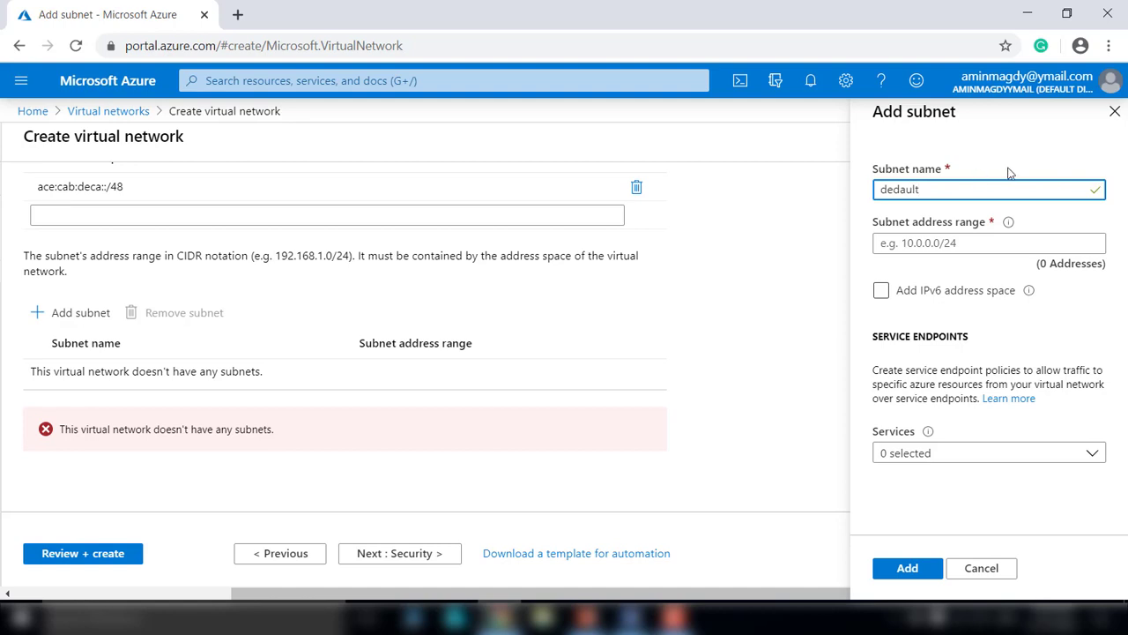
left_click(1019, 241)
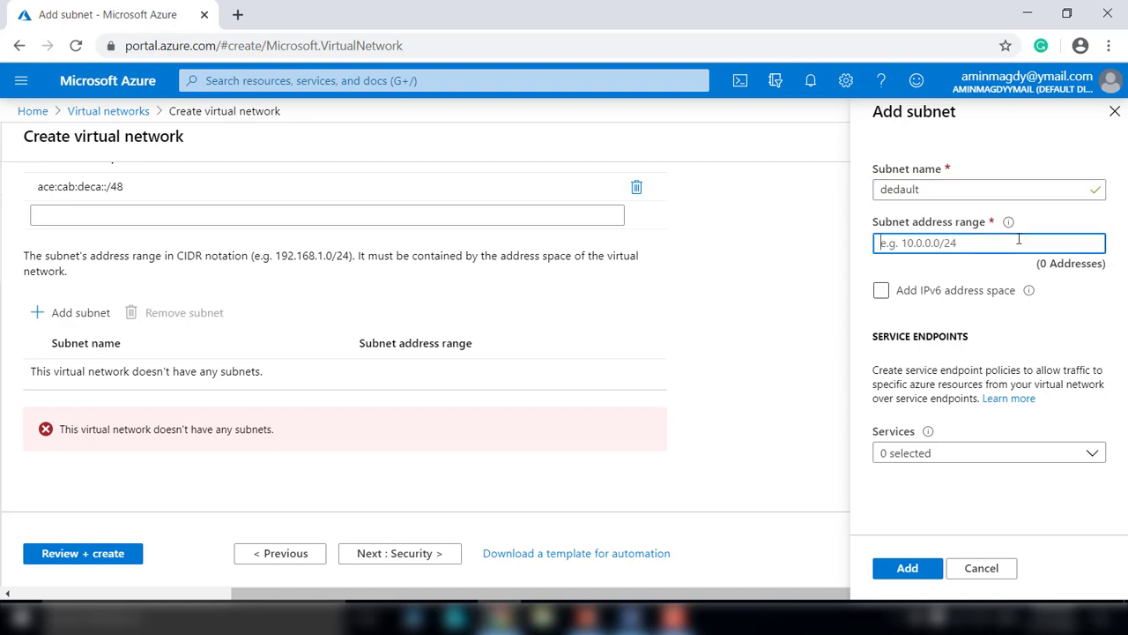
type("10.1.0.0/24")
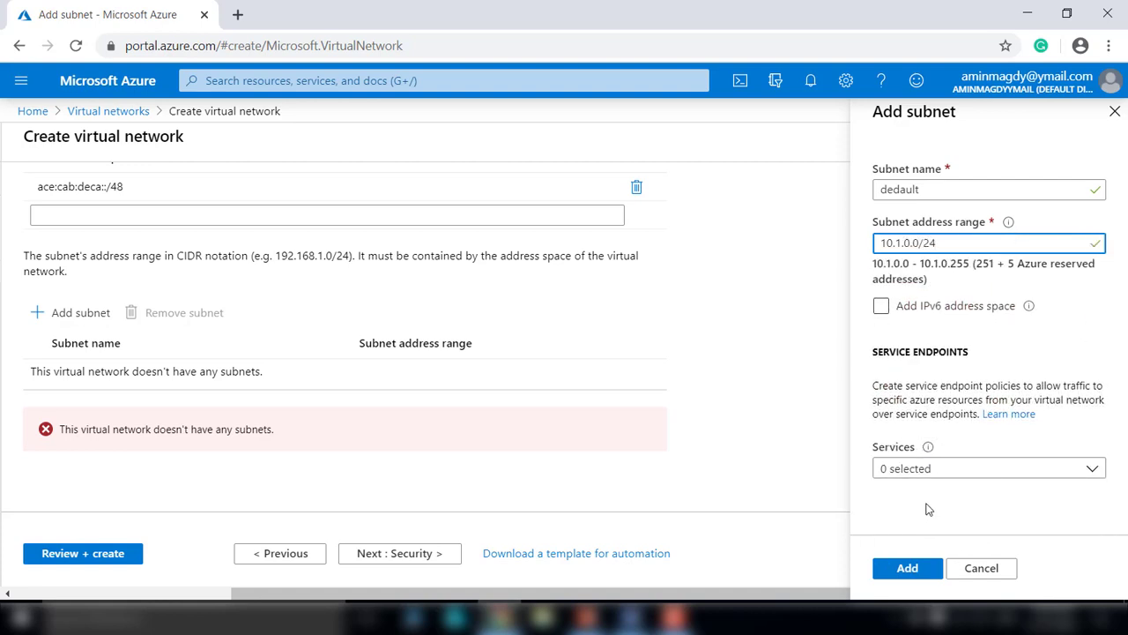
left_click(905, 569)
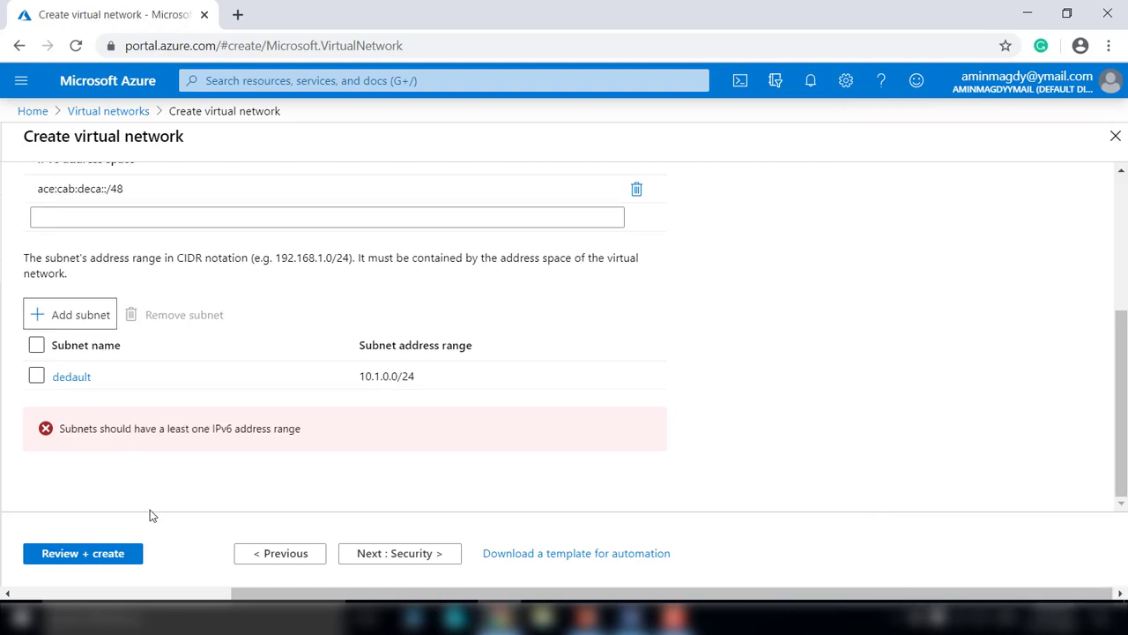
Turn off the additional IPv6 address space for the virtual network
left_click(124, 472)
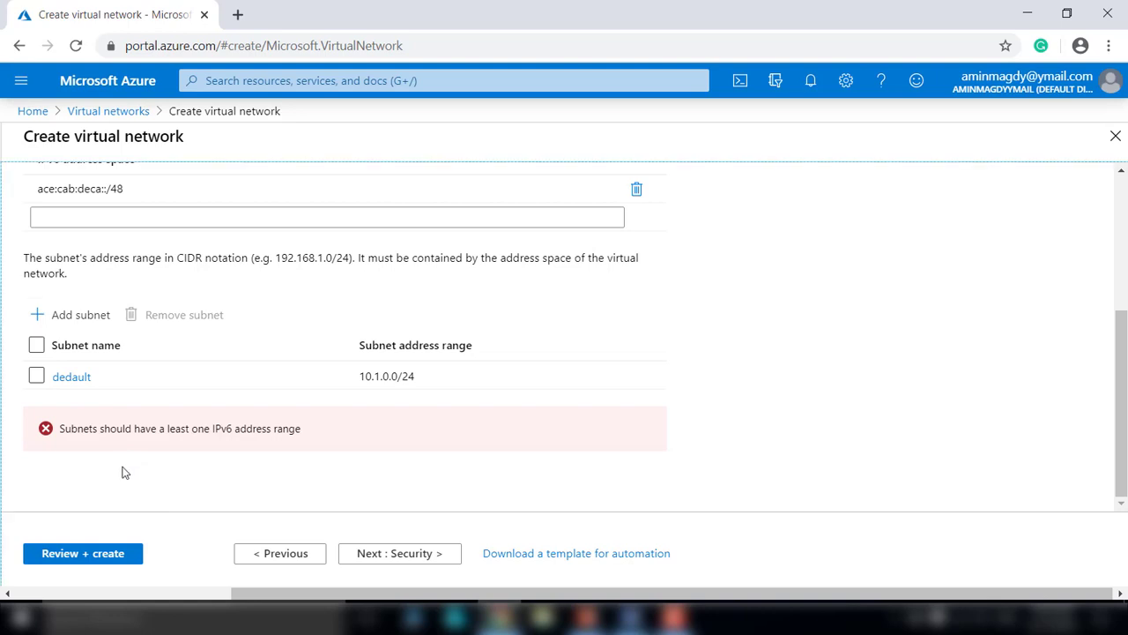
scroll(124, 473, "up", 2)
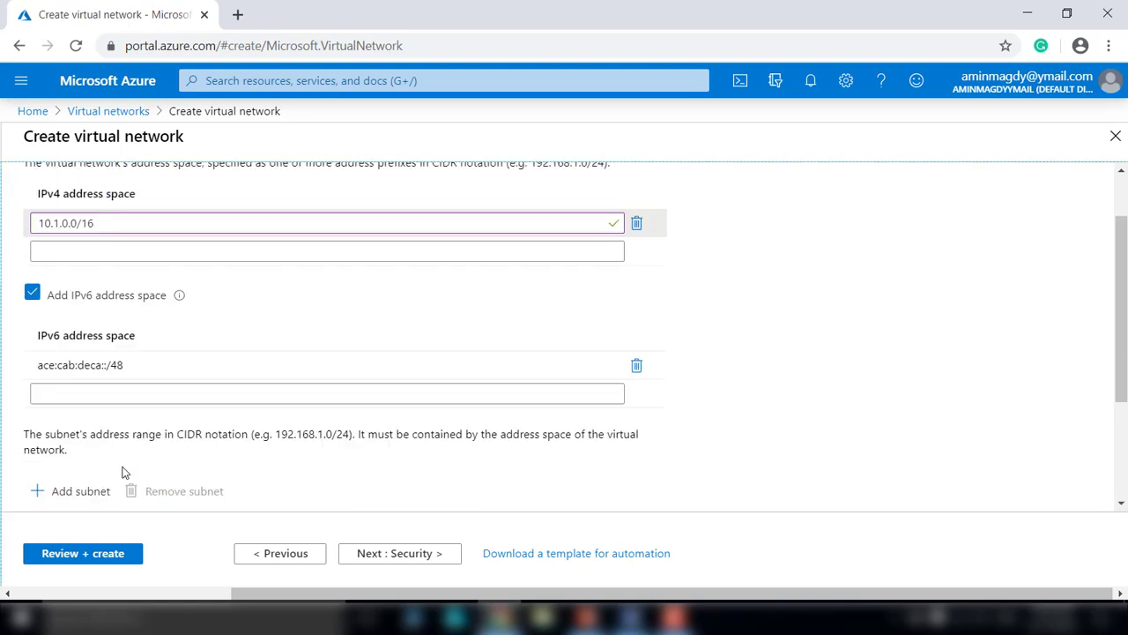
left_click(35, 294)
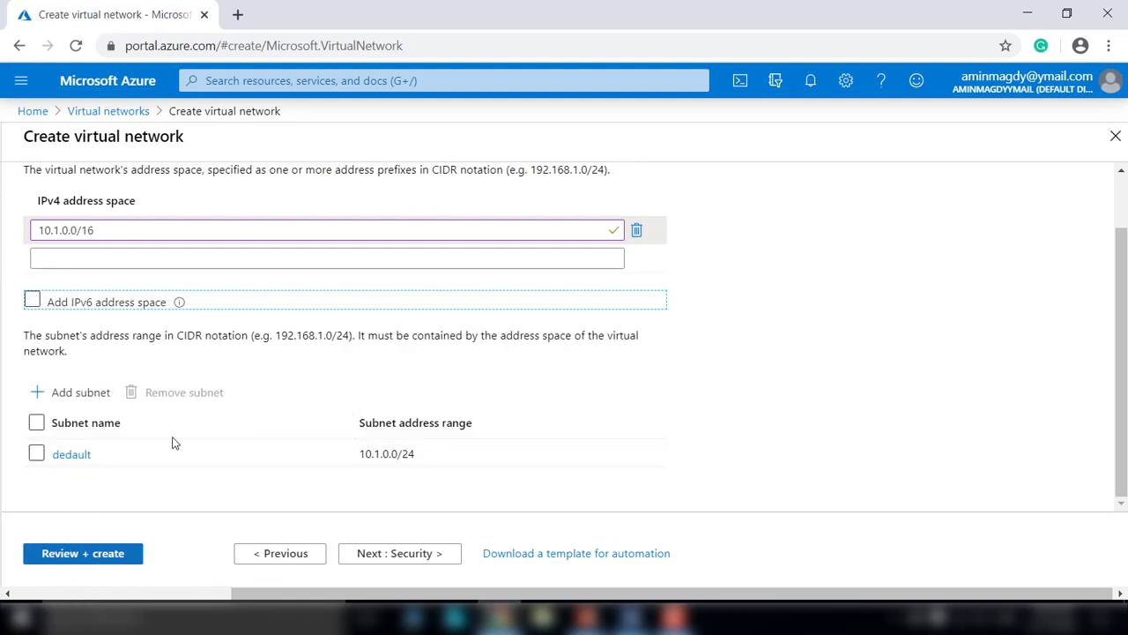
scroll(290, 329, "up", 1)
scroll(269, 327, "down", 1)
Validate the virtual network configuration and create vnet1
left_click(106, 557)
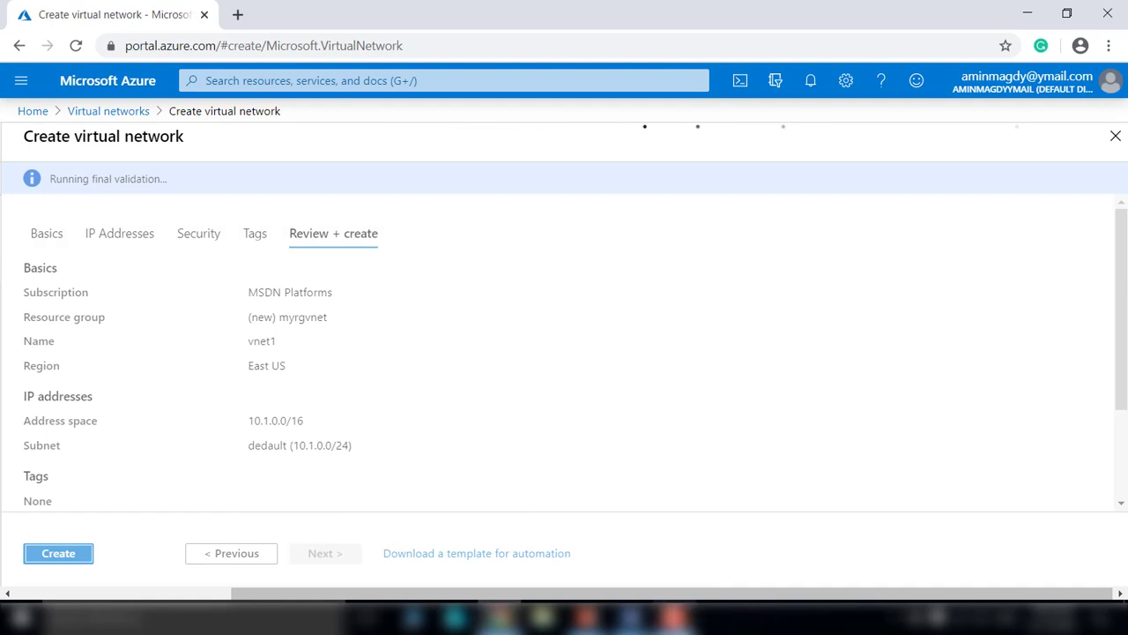
left_click(678, 620)
left_click(1055, 554)
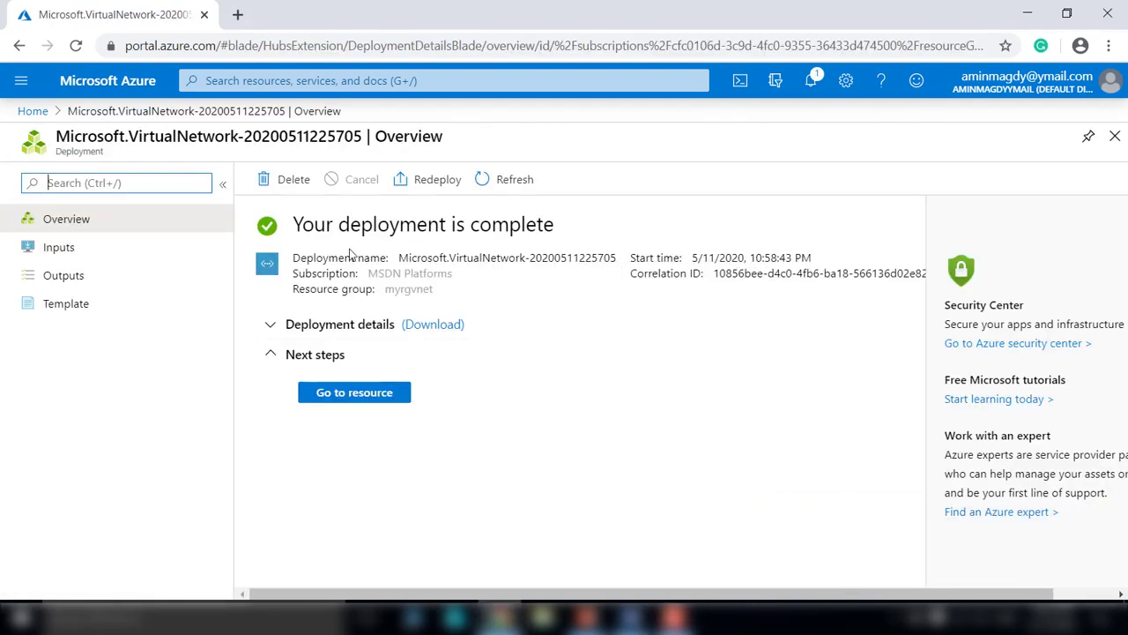
Open the deployed vnet1 resource and view its subnets
left_click(373, 399)
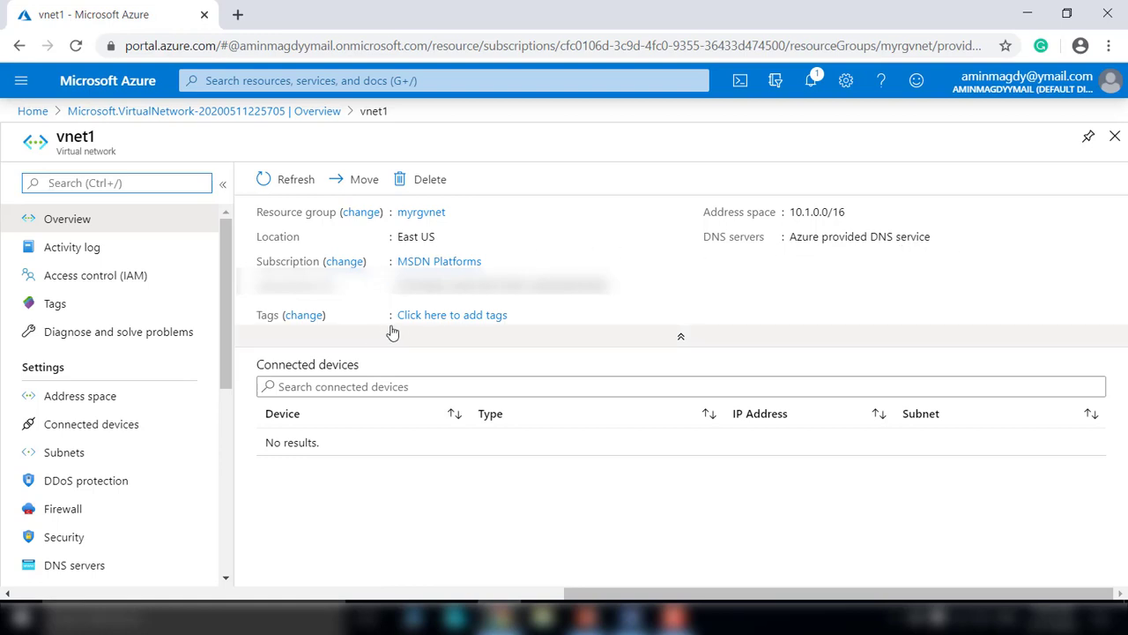
scroll(164, 411, "down", 2)
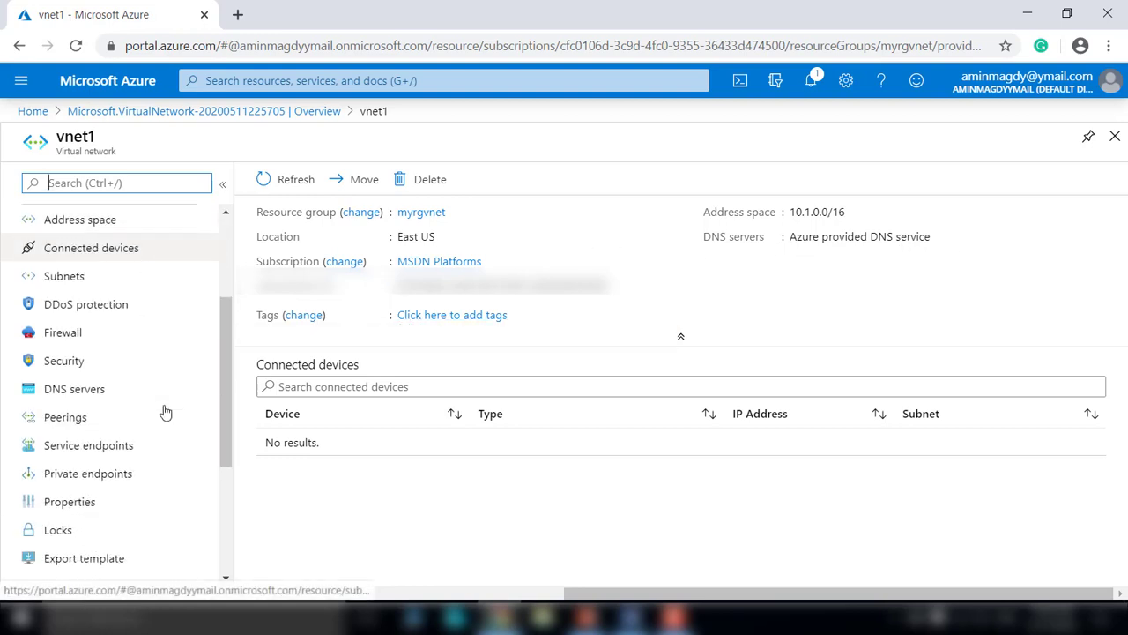
left_click(59, 284)
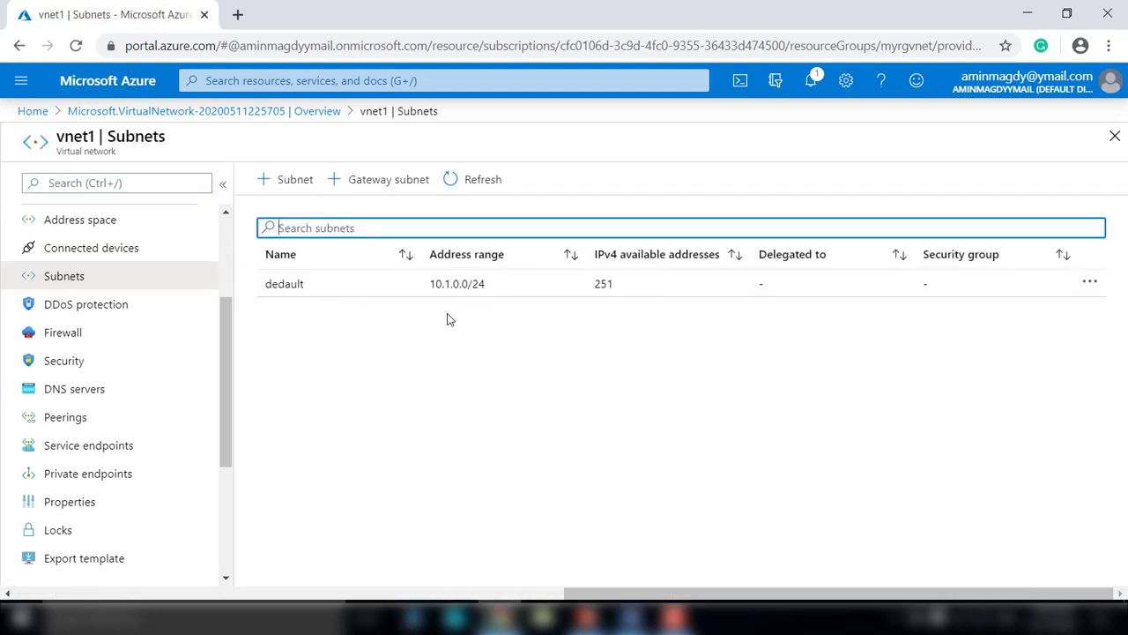
scroll(100, 396, "up", 2)
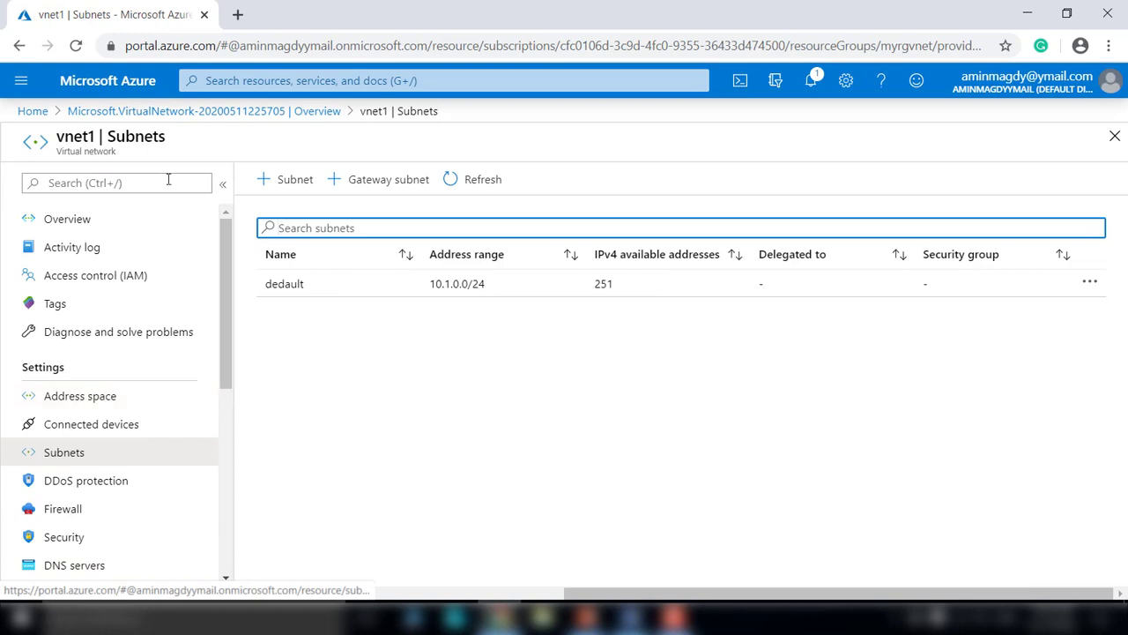
Start creating a virtual machine from the portal home and assign it to the myrgvnet resource group
left_click(32, 111)
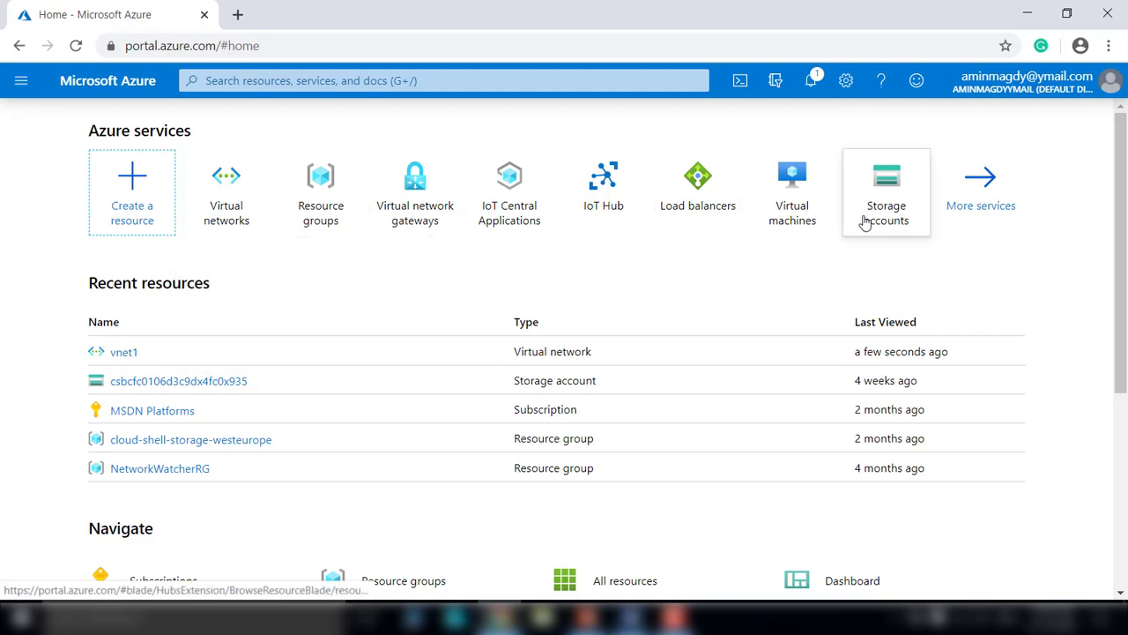
left_click(811, 213)
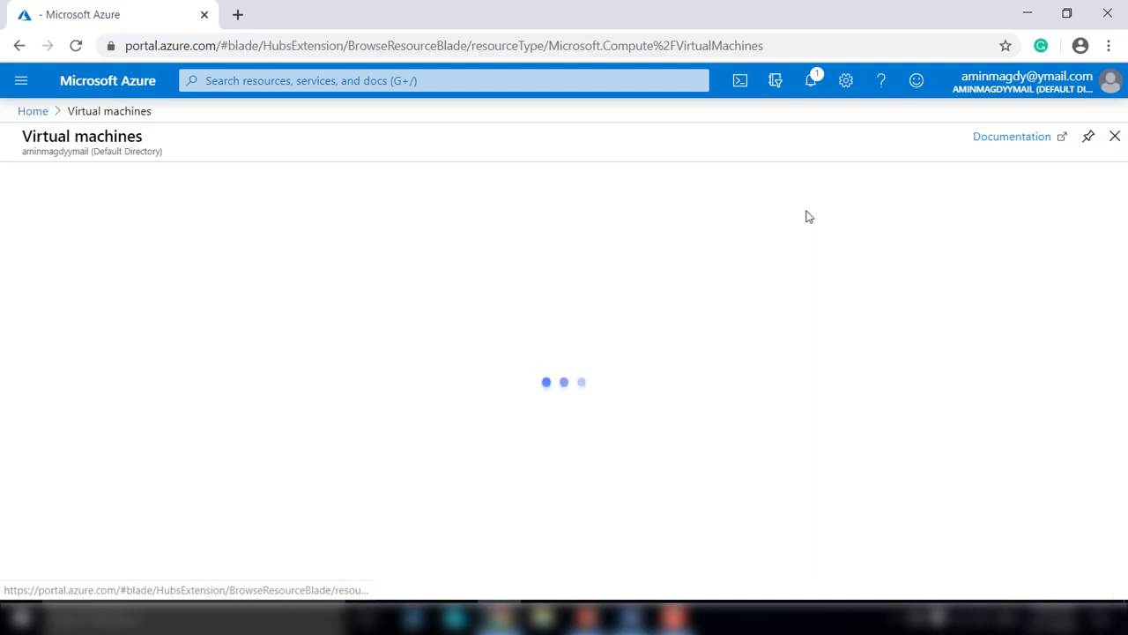
left_click(35, 179)
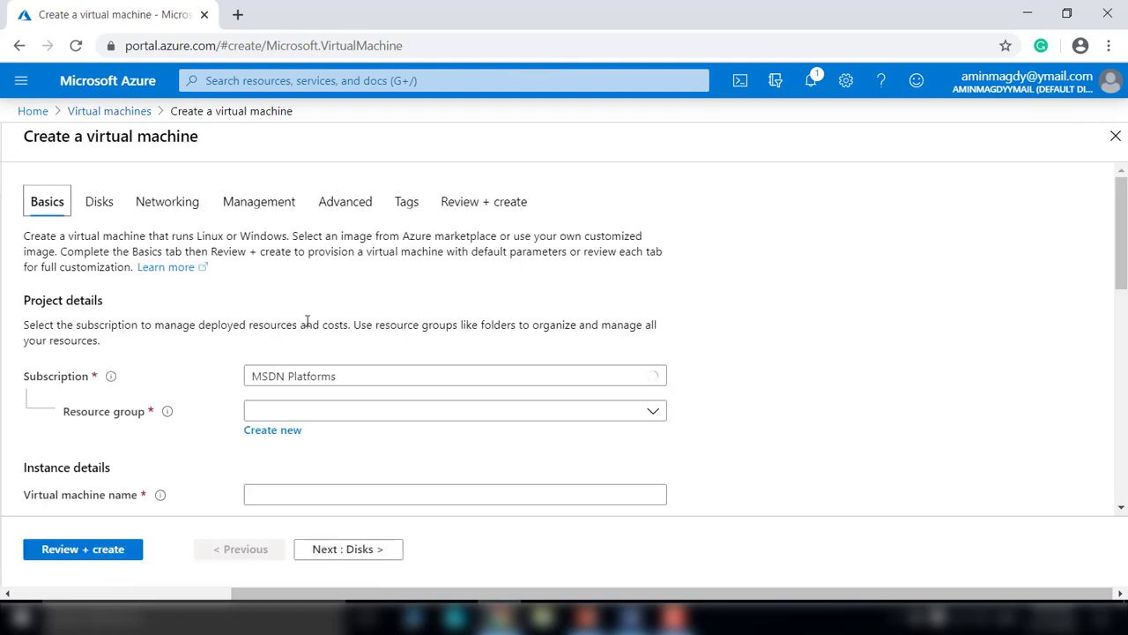
scroll(409, 395, "down", 2)
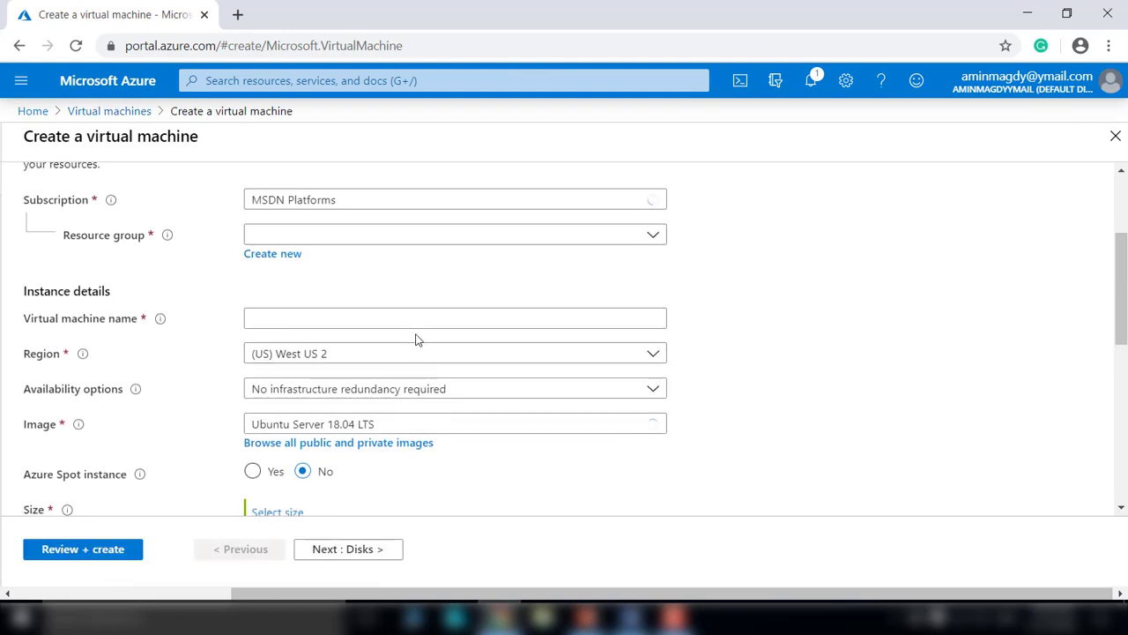
left_click(653, 236)
left_click(340, 322)
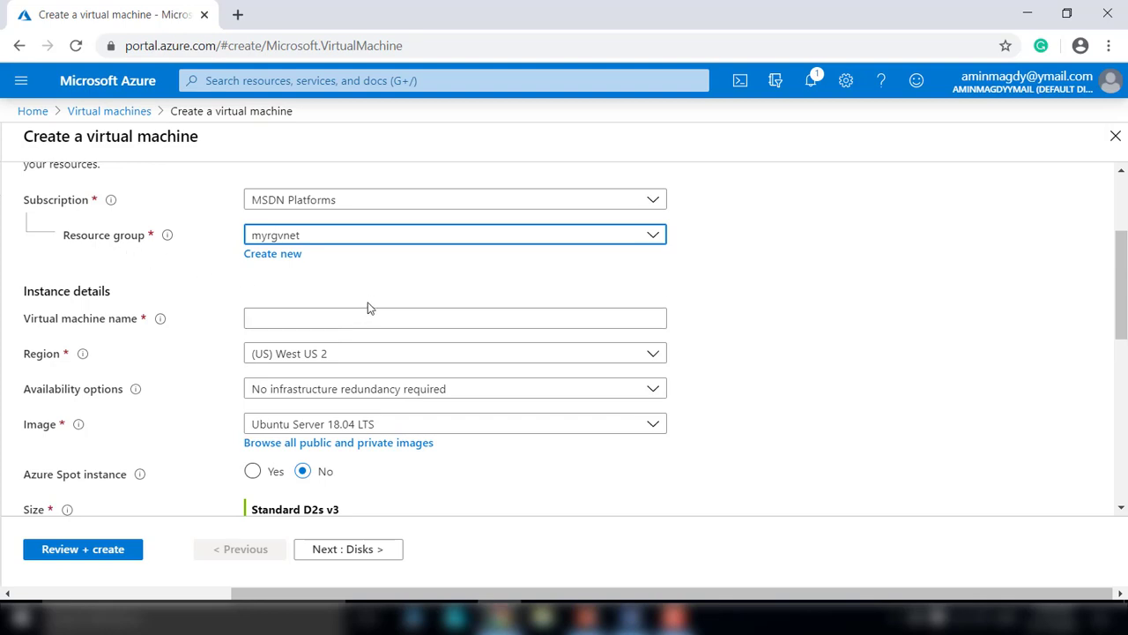
Name the virtual machine VM1 and set its region to (US) East US
scroll(369, 304, "down", 1)
left_click(359, 232)
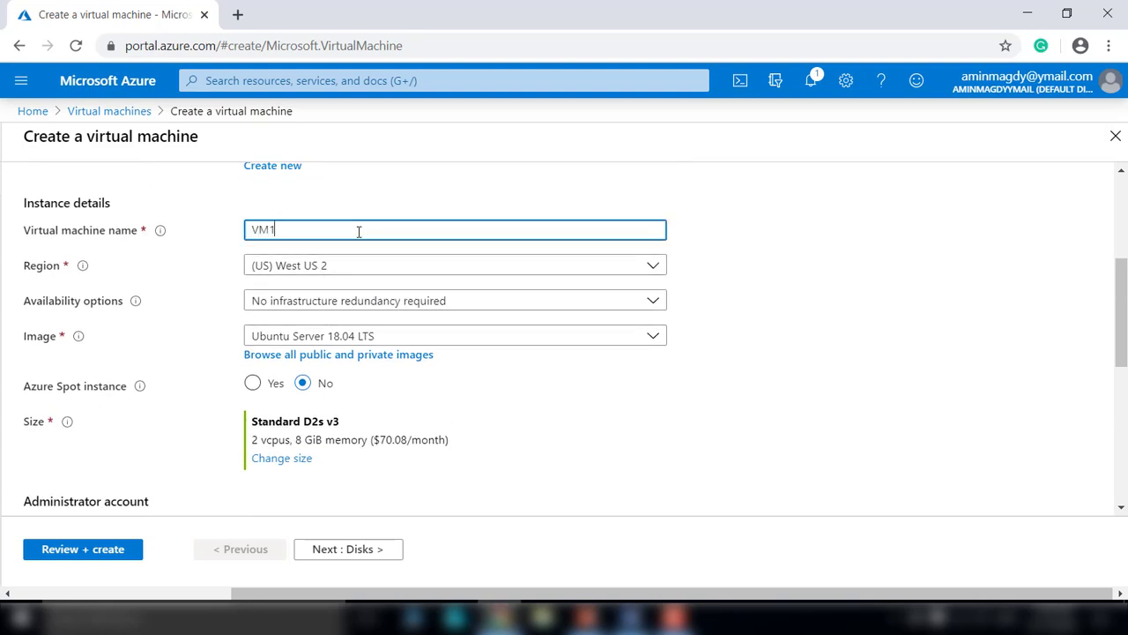
left_click(397, 266)
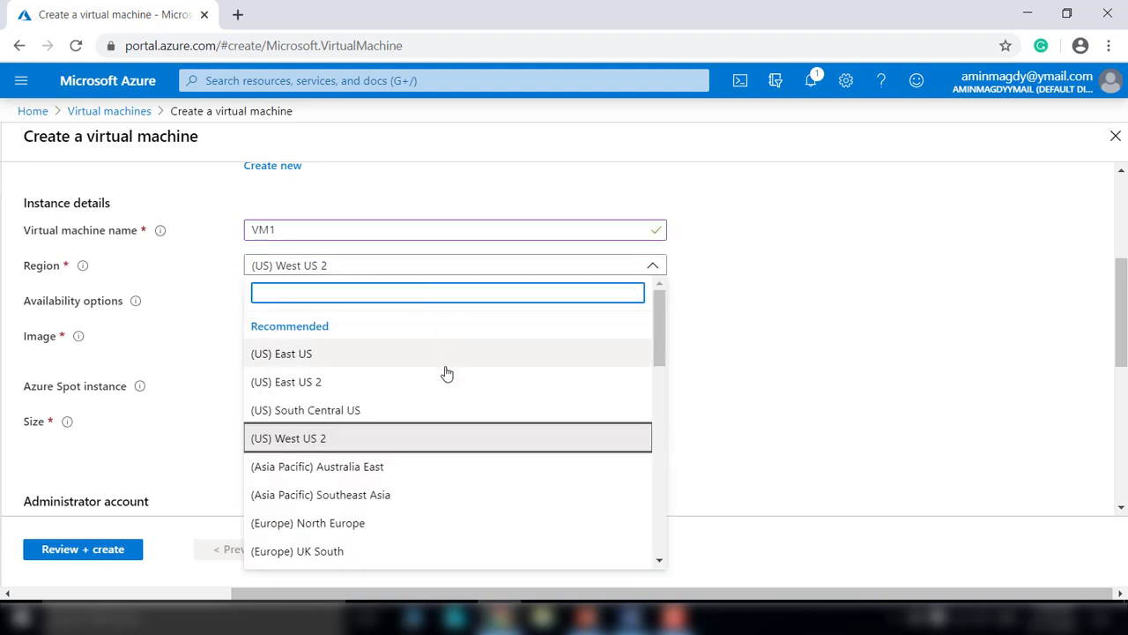
left_click(315, 356)
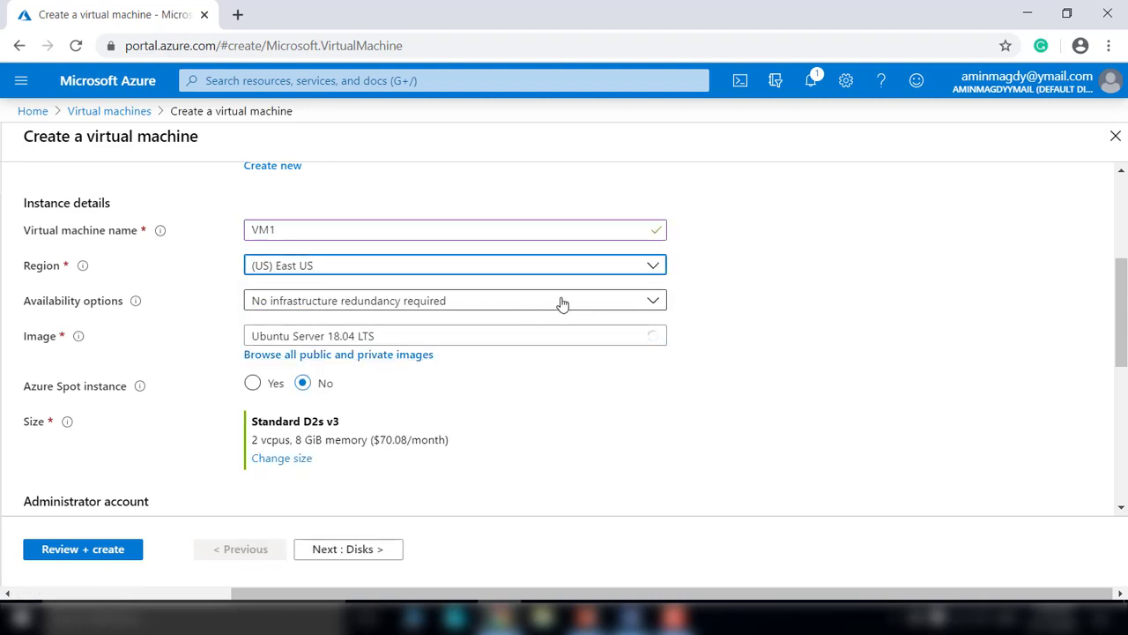
Set the VM1 image to Windows Server 2016 Datacenter
scroll(458, 291, "down", 2)
scroll(478, 206, "up", 1)
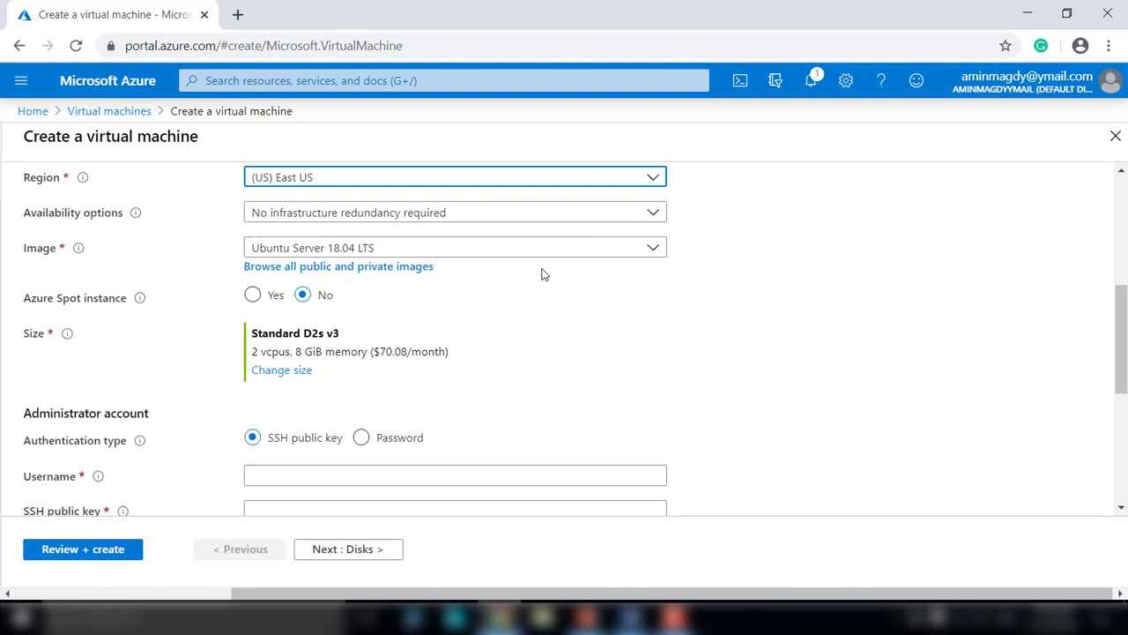
left_click(614, 254)
scroll(468, 401, "down", 1)
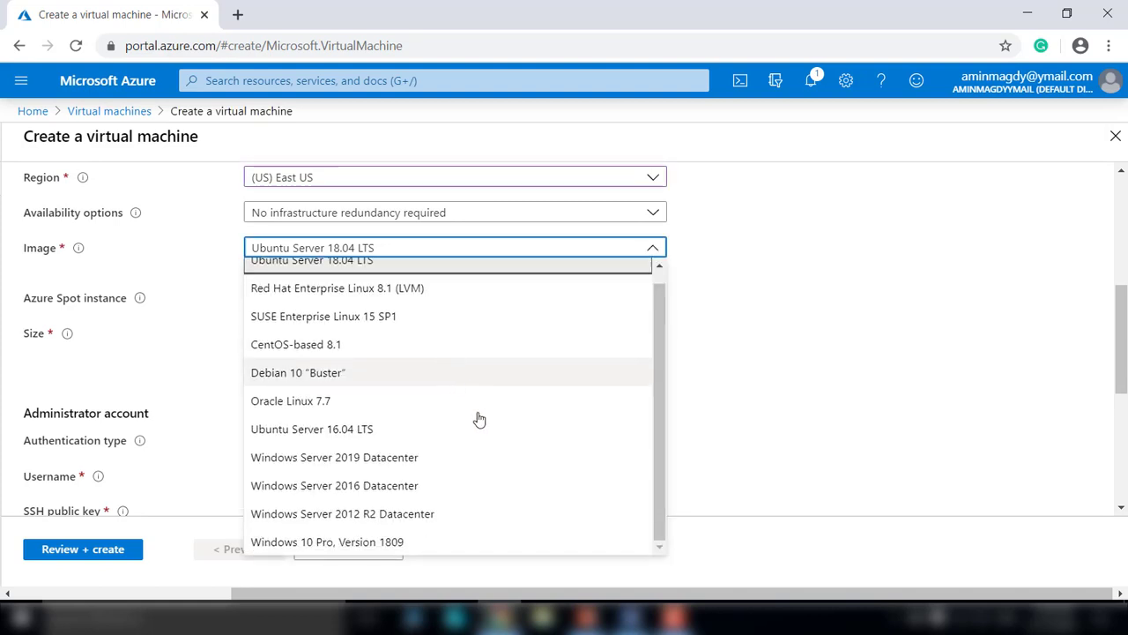
left_click(343, 497)
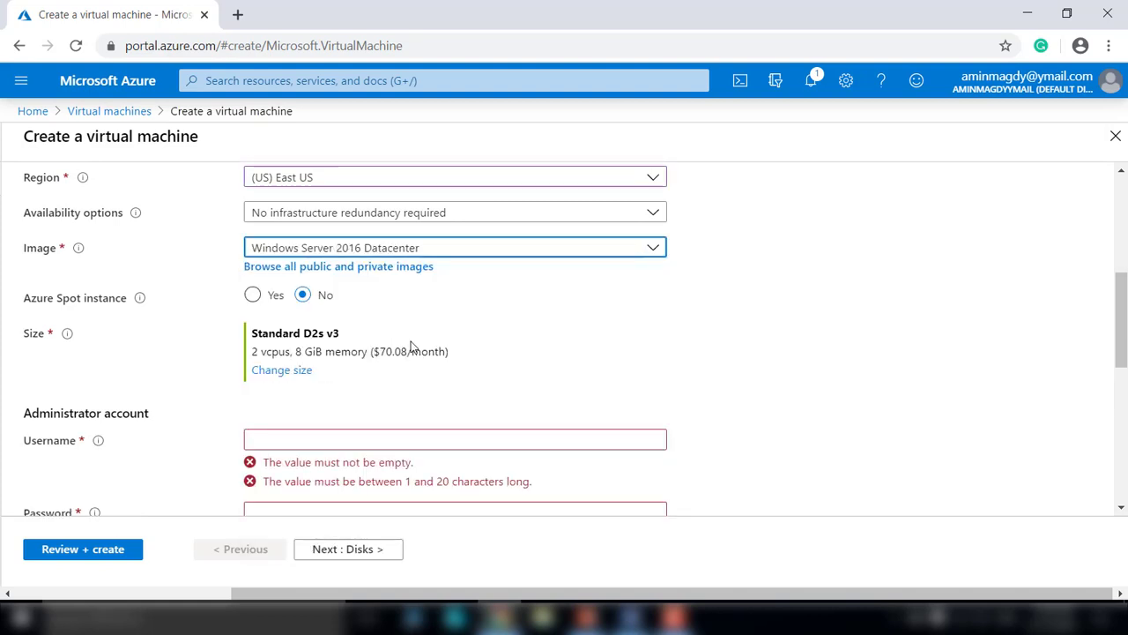
Change the VM1 size to Standard DS1_v2
left_click(286, 371)
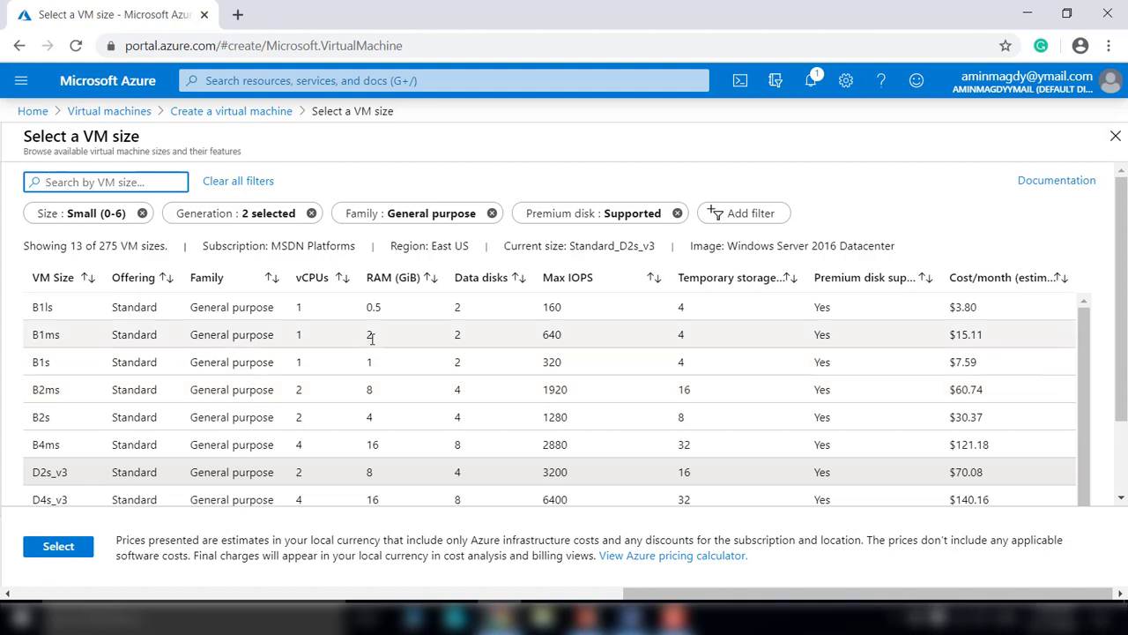
scroll(371, 352, "down", 1)
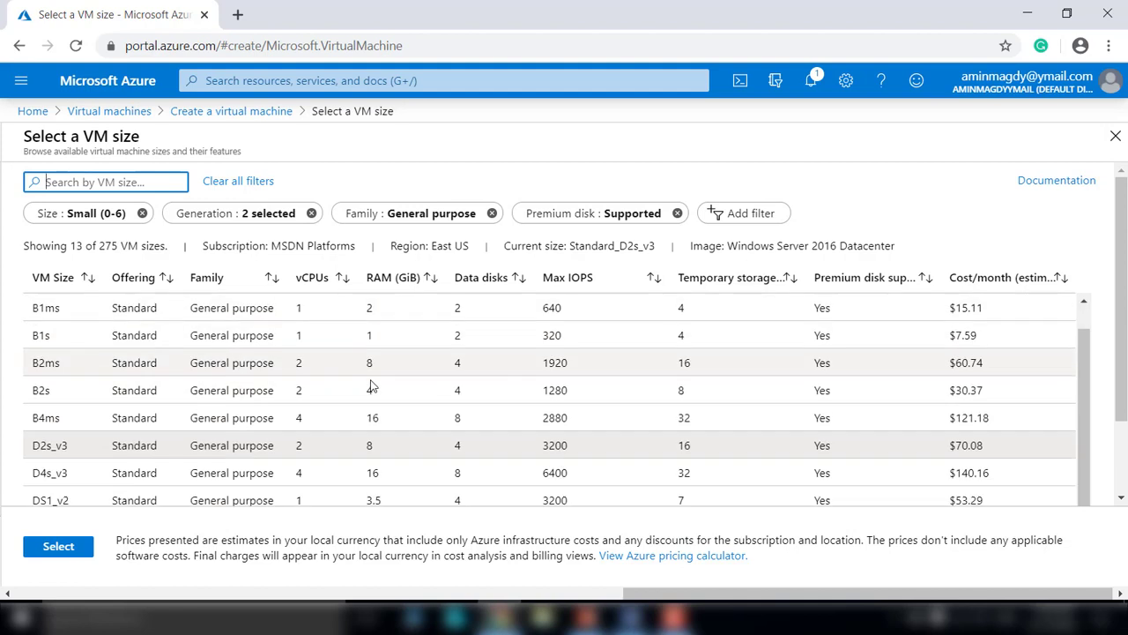
left_click(350, 484)
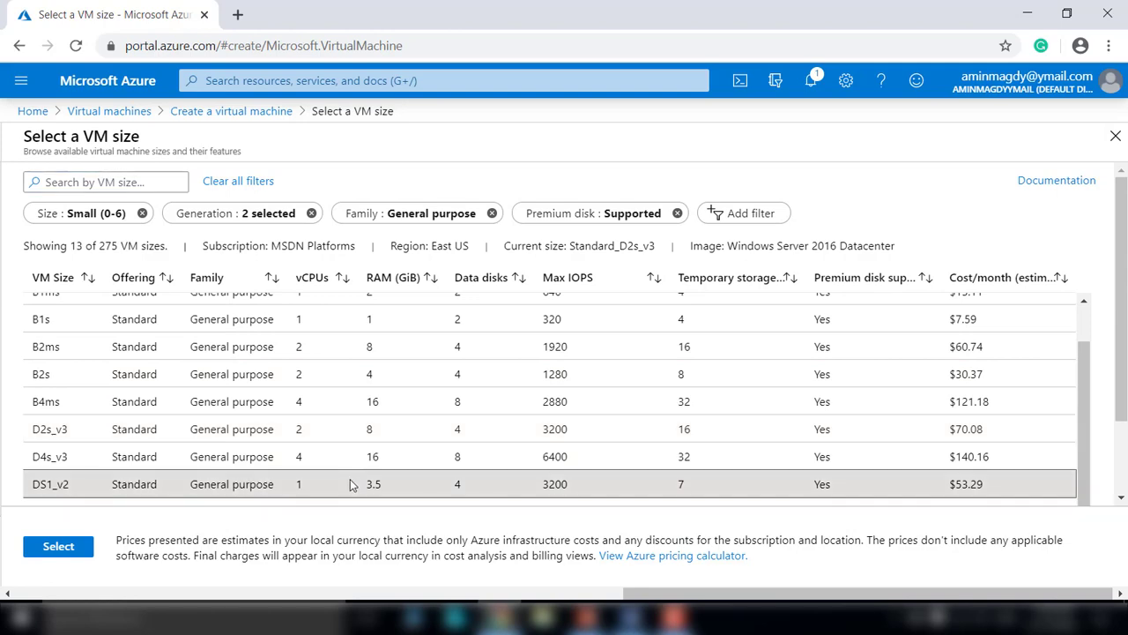
left_click(53, 546)
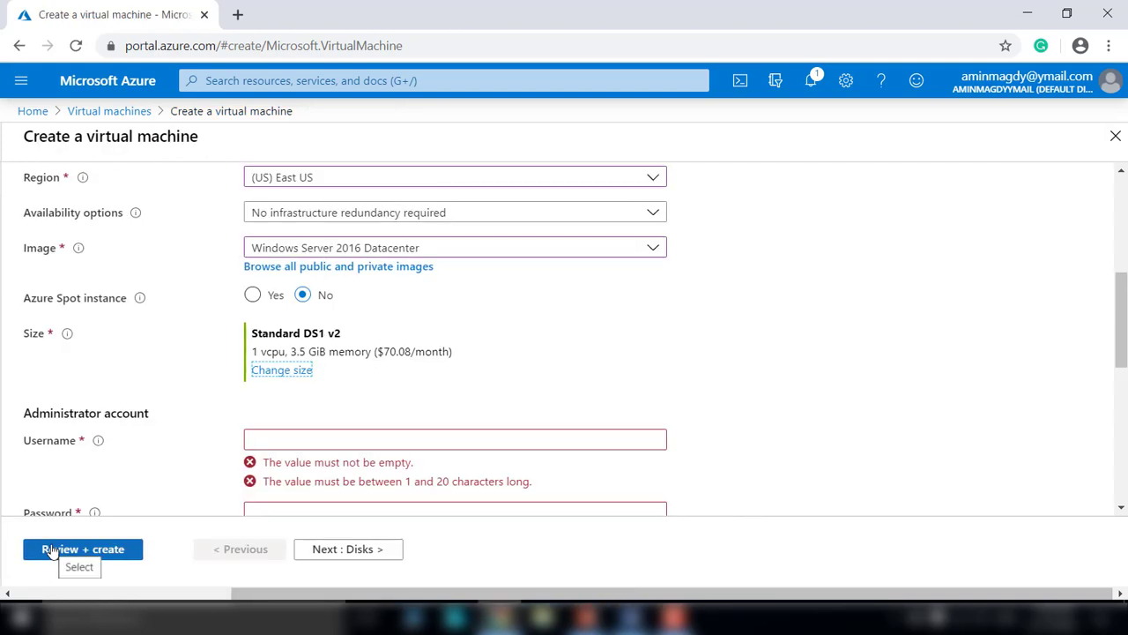
Set the administrator account's username to azureuser
scroll(413, 396, "down", 2)
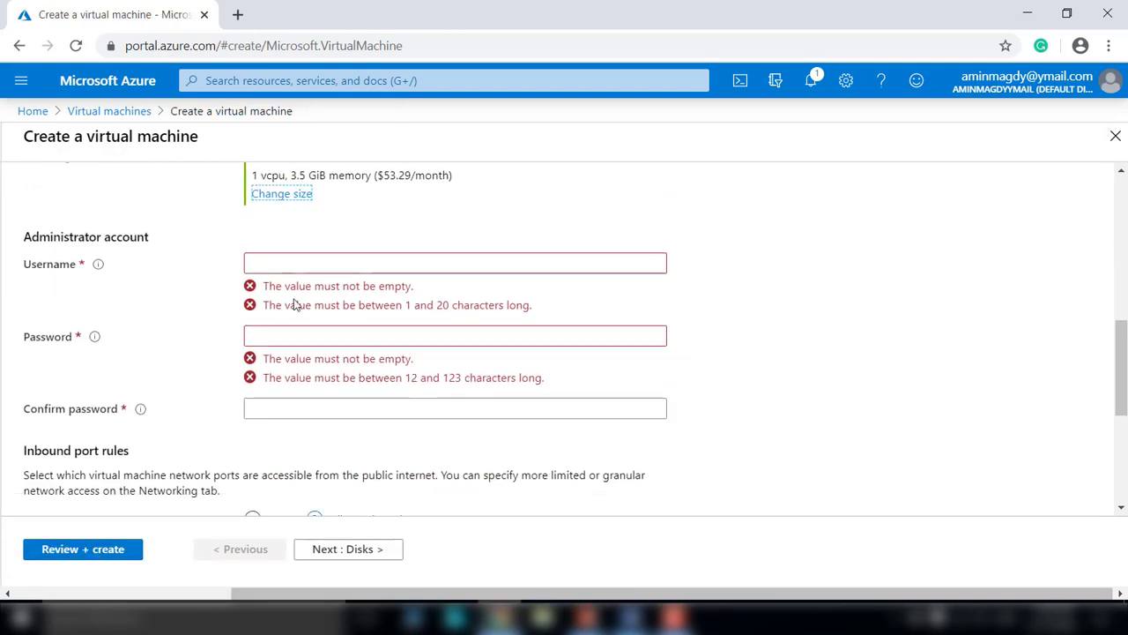
left_click(335, 267)
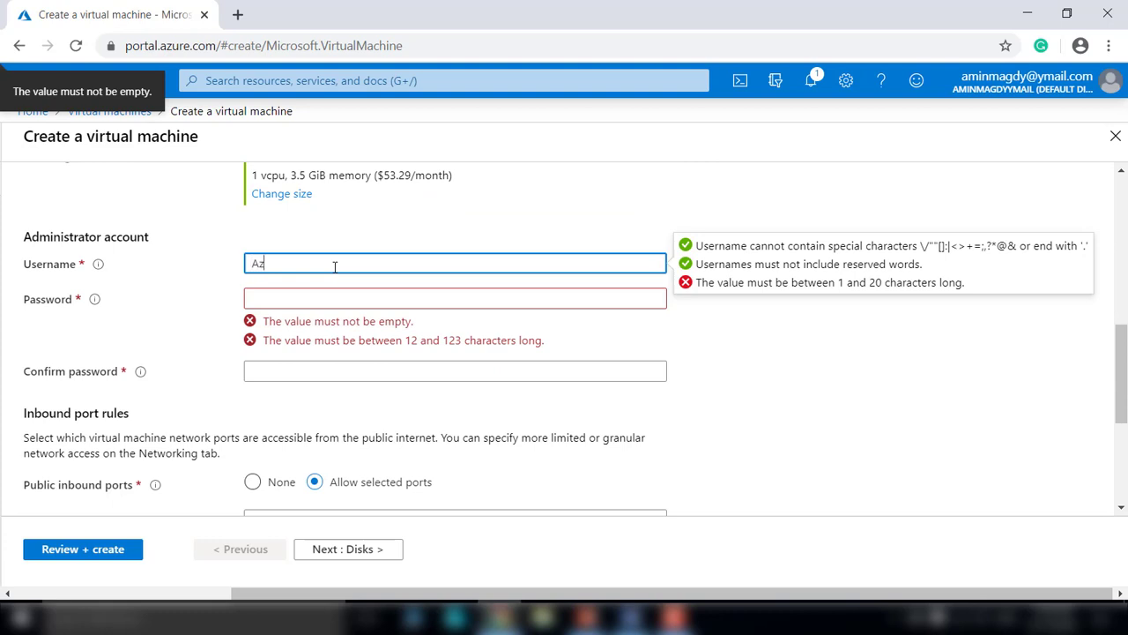
type("Az")
key("BackSpace")
key("BackSpace")
type("azureus")
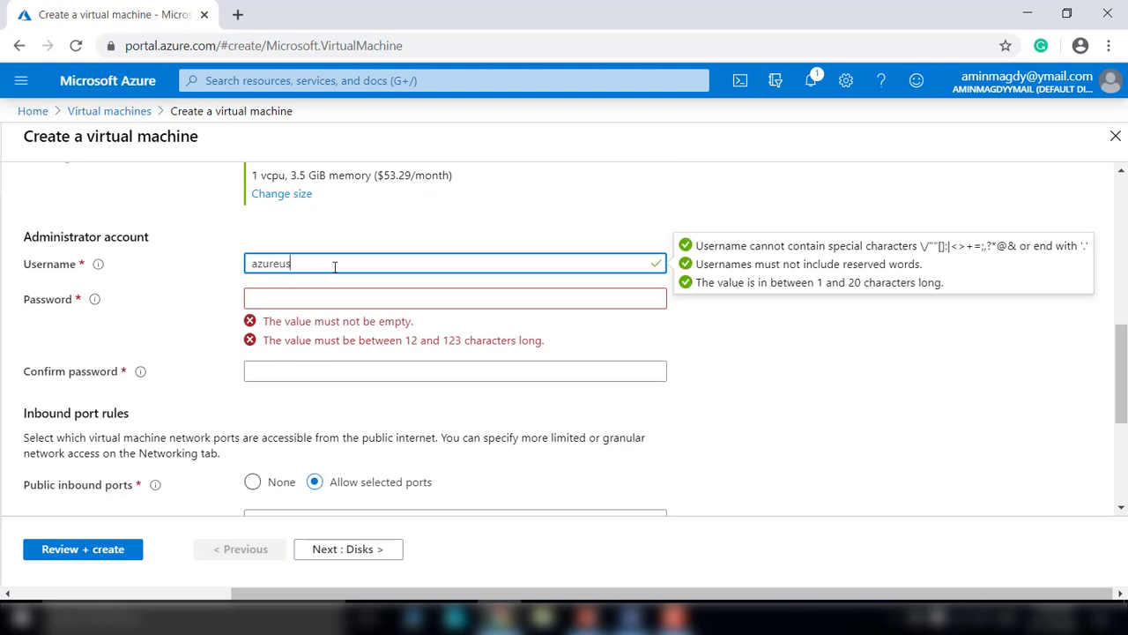
type("er")
Enter the administrator account password of at least 12 characters and repeat it in the password confirmation
key("Tab")
type("••")
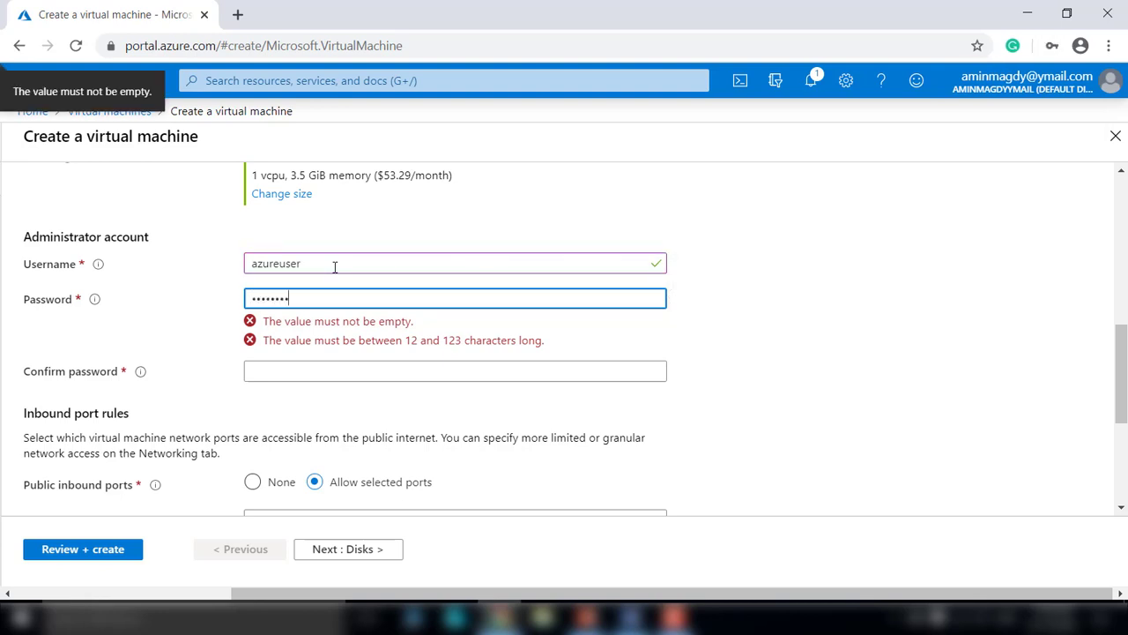
key("Tab")
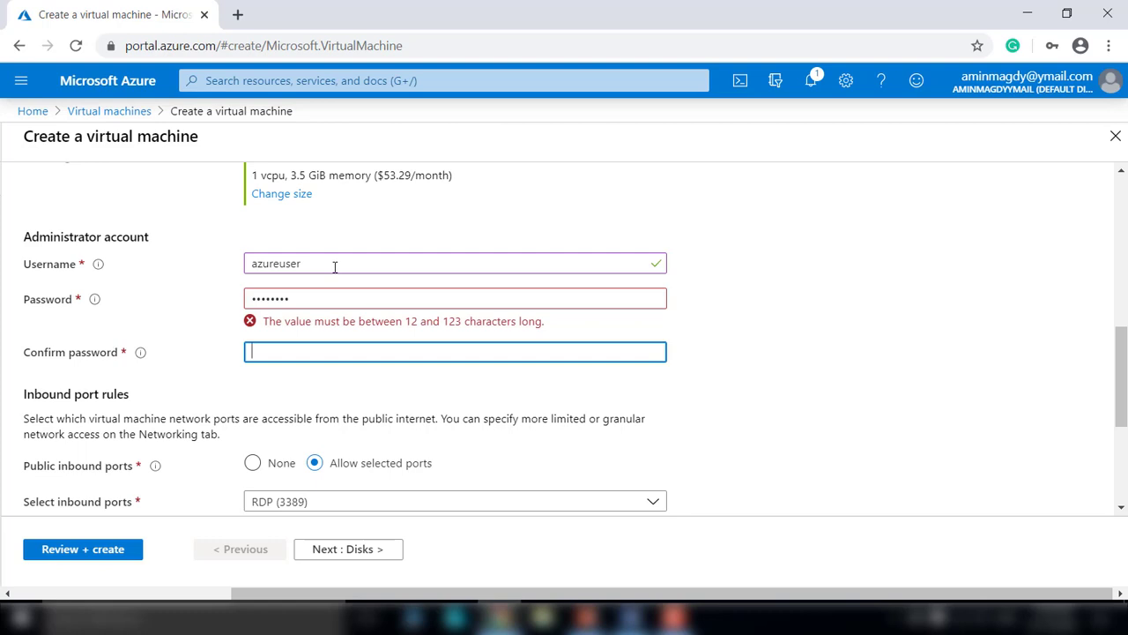
key("shift+Tab")
type("•")
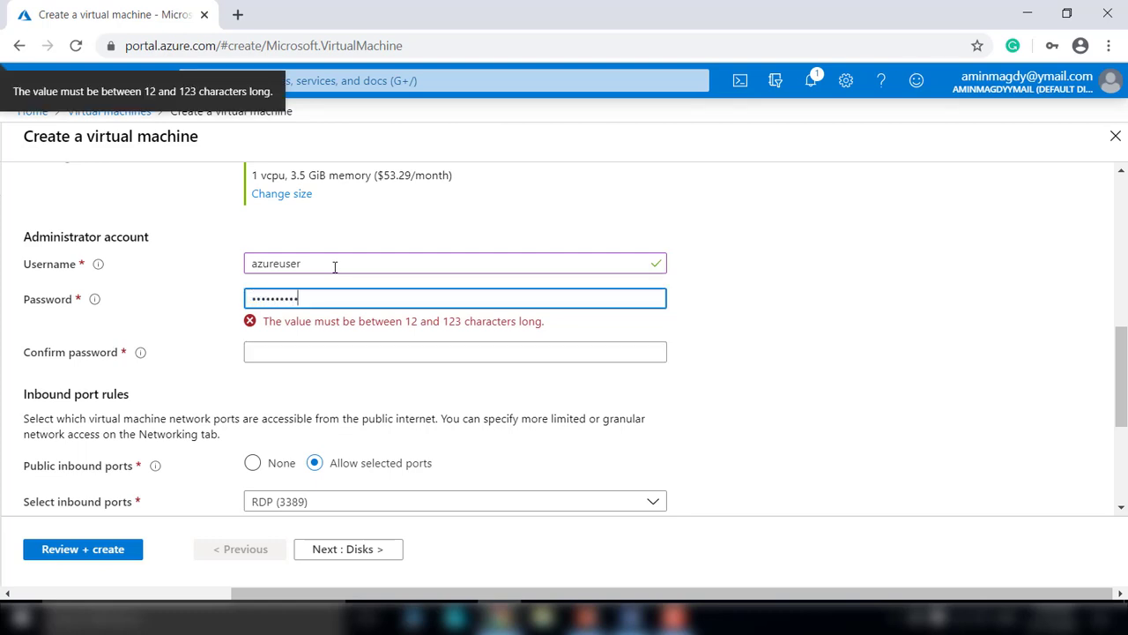
key("Tab")
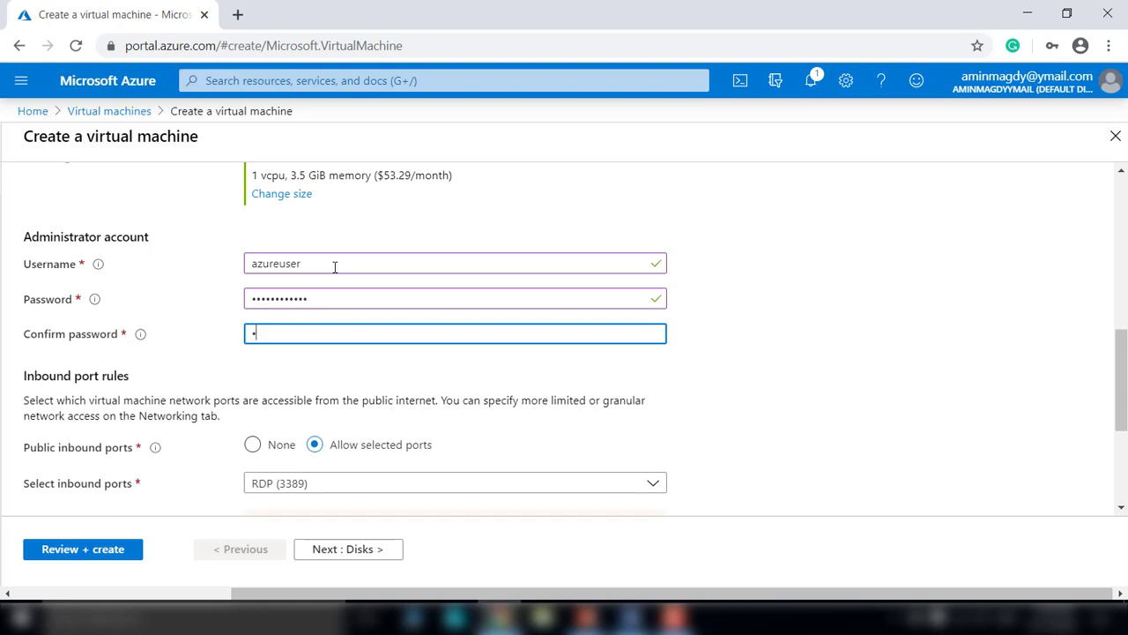
type("••••••••••••")
Allow HTTP (80) as a public inbound port in addition to RDP (3389)
scroll(366, 319, "down", 3)
left_click(365, 251)
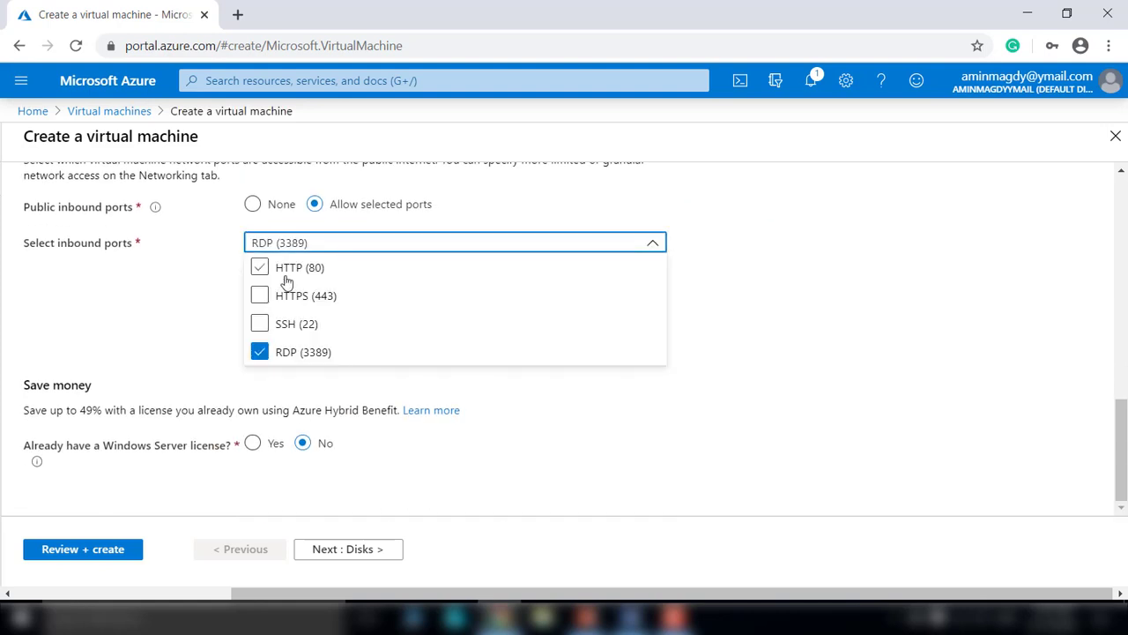
left_click(260, 267)
left_click(190, 338)
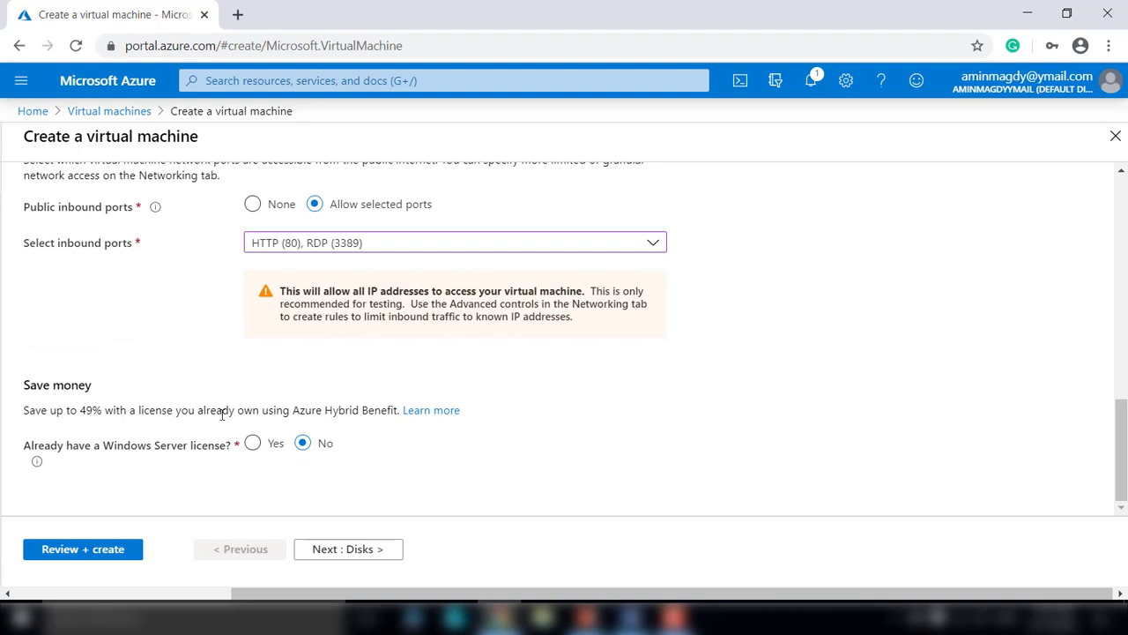
Examine VM1's networking settings, including the virtual network, subnet, public IP, security group and load balancing options
left_click(359, 551)
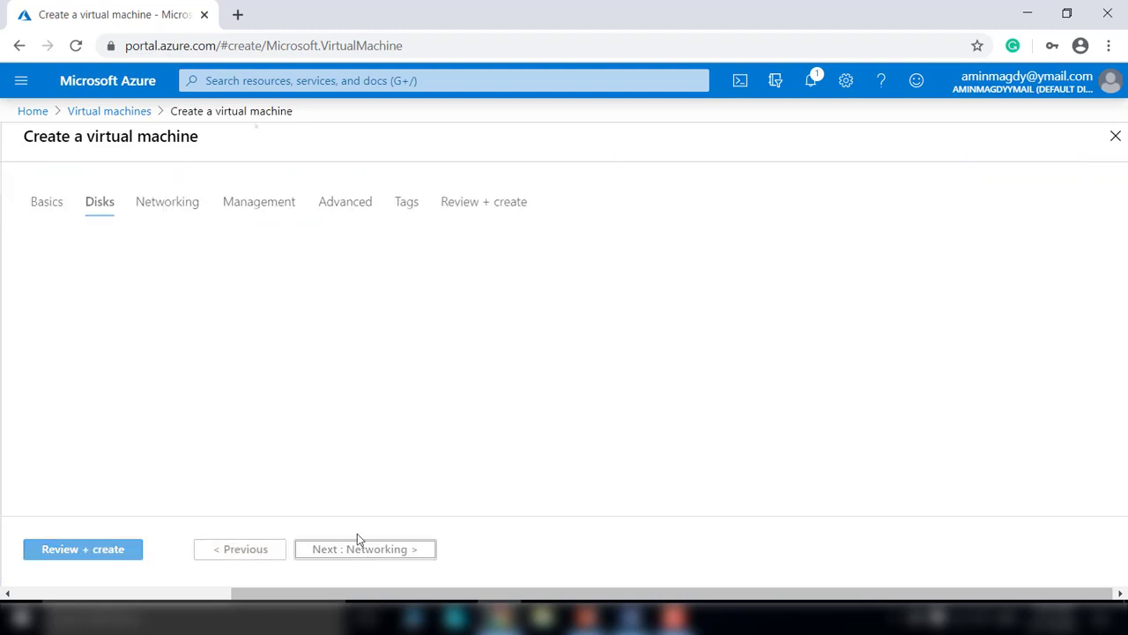
left_click(157, 209)
scroll(441, 357, "down", 1)
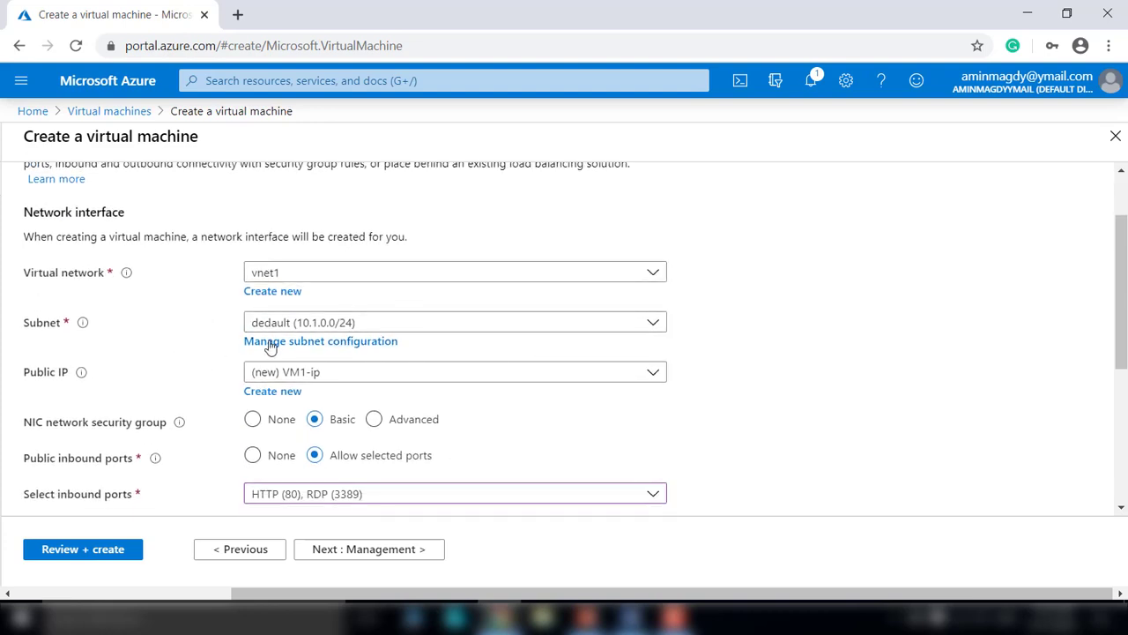
scroll(181, 362, "down", 1)
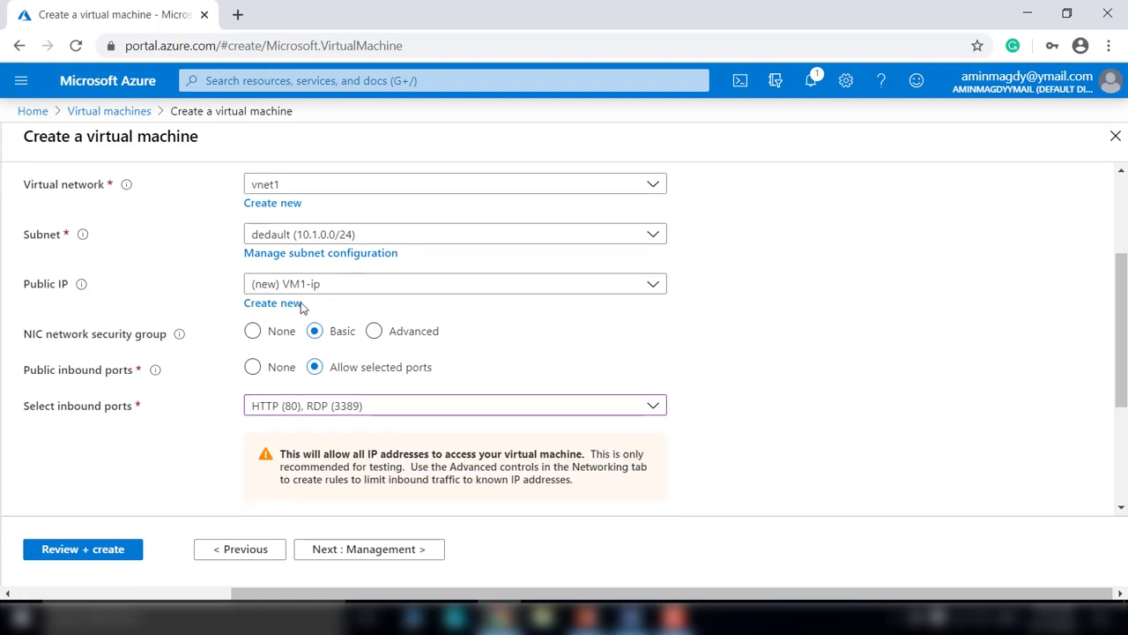
scroll(397, 327, "down", 2)
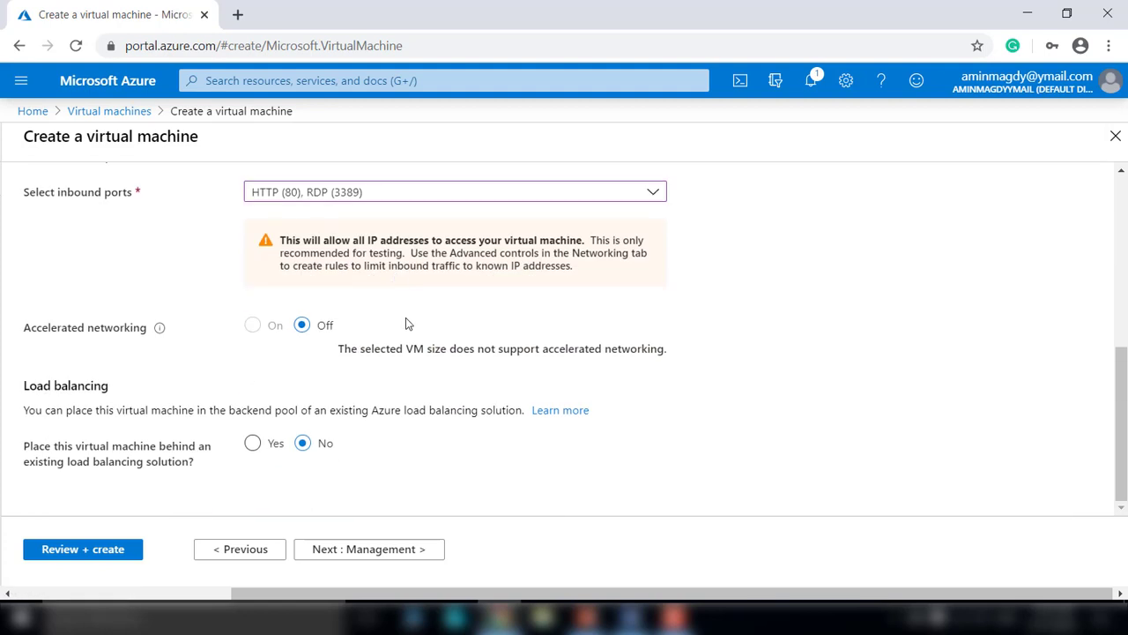
scroll(566, 326, "up", 5)
scroll(430, 256, "down", 3)
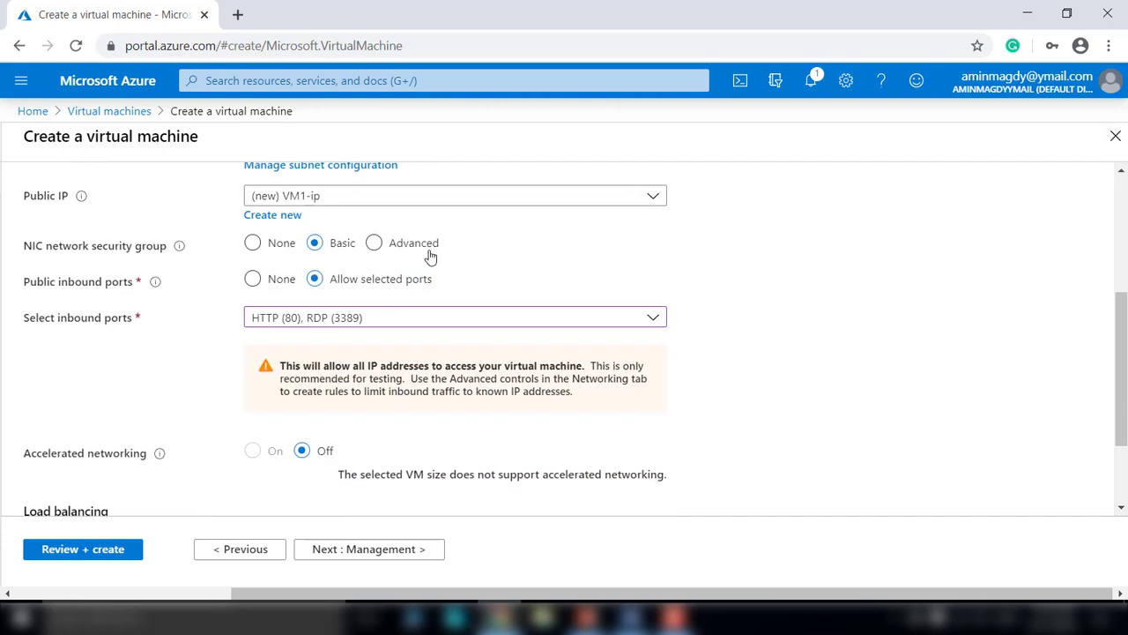
scroll(430, 256, "up", 5)
Turn off boot diagnostics for VM1 and submit its reviewed configuration for creation
left_click(261, 204)
scroll(494, 368, "down", 3)
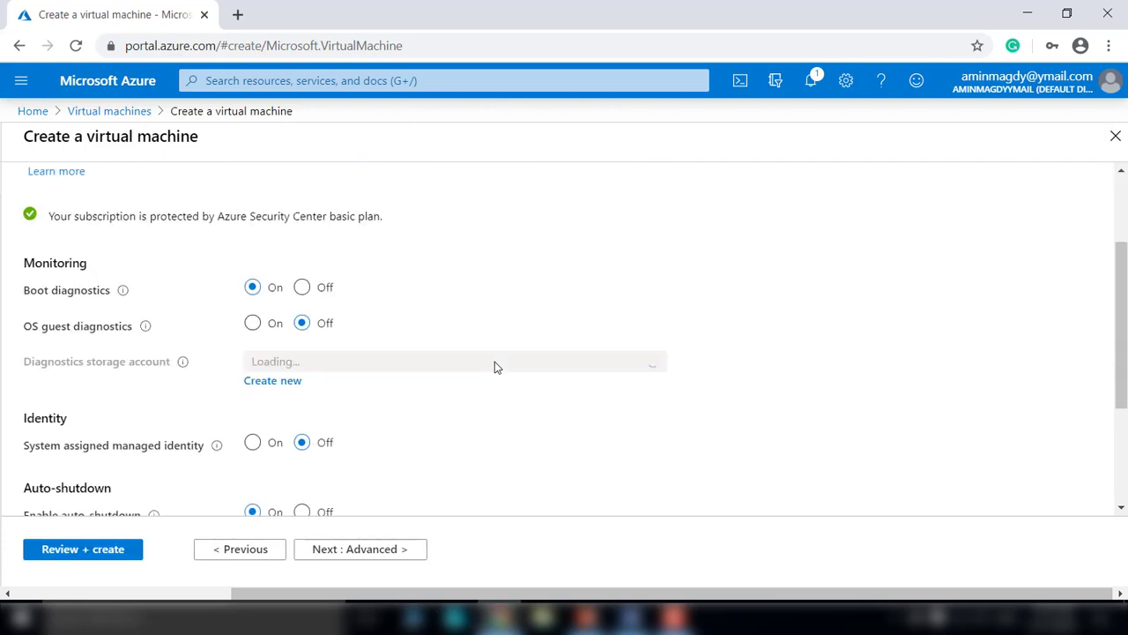
left_click(302, 249)
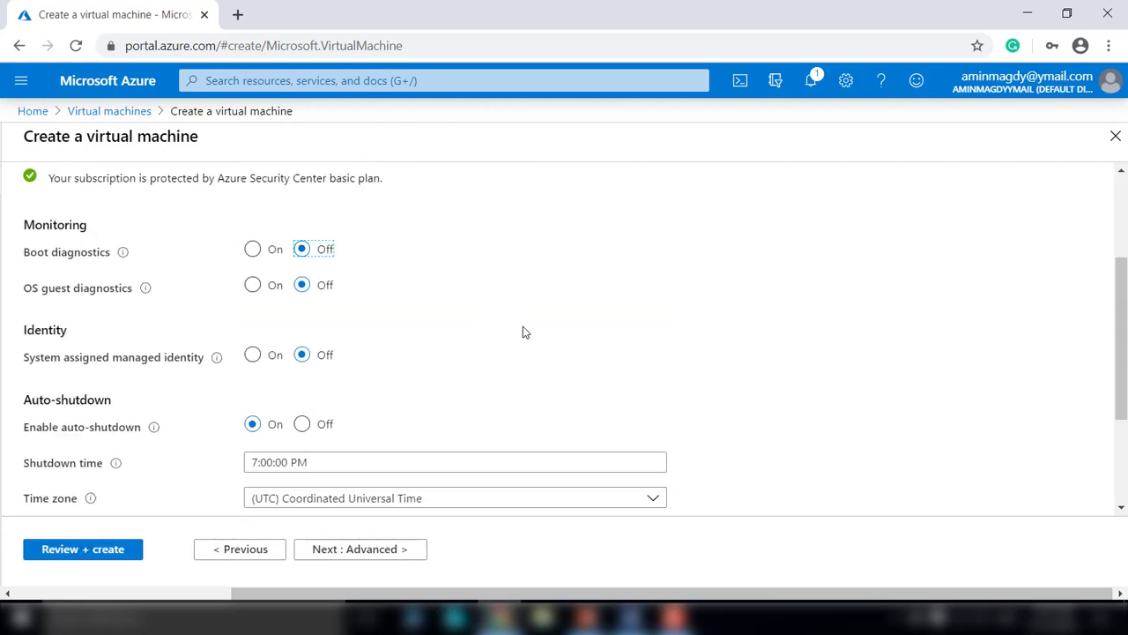
scroll(523, 331, "down", 2)
left_click(108, 551)
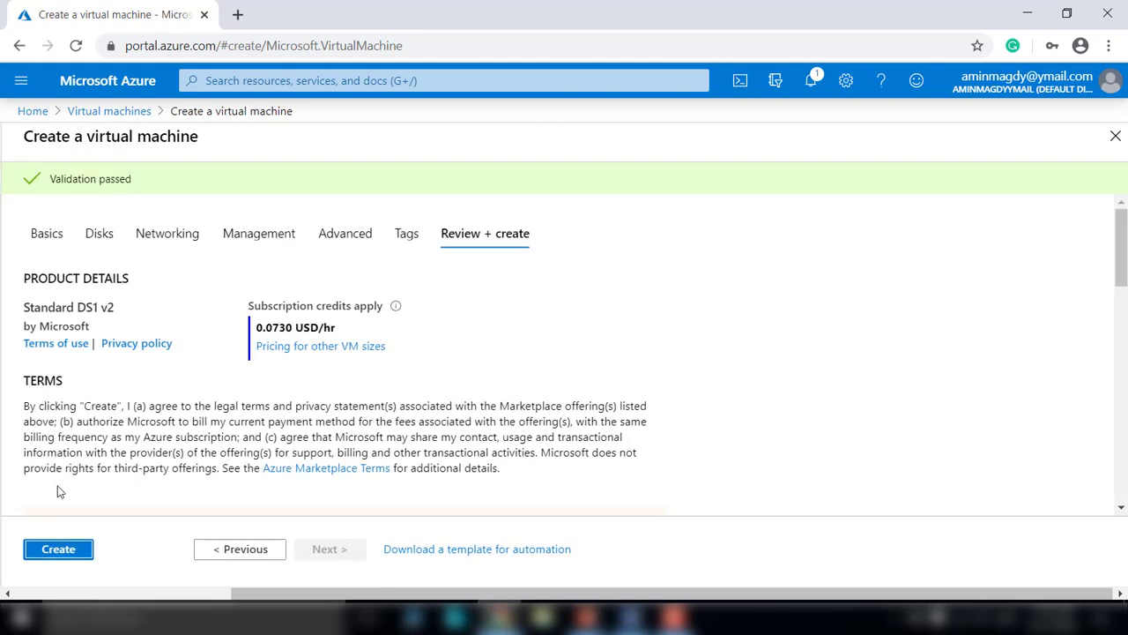
left_click(57, 557)
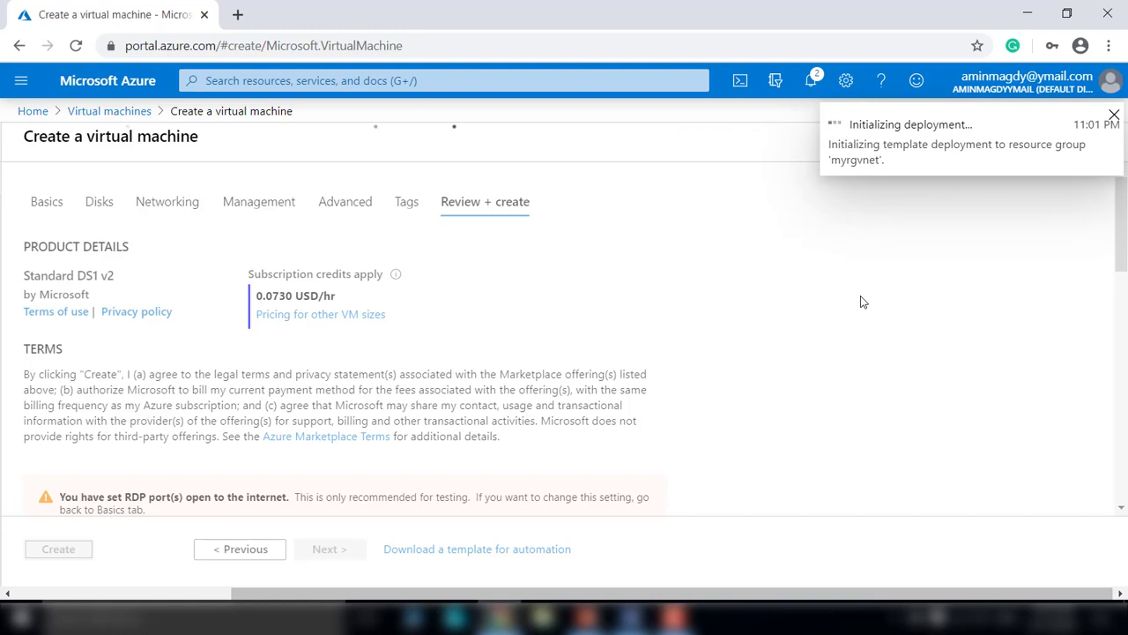
left_click(679, 618)
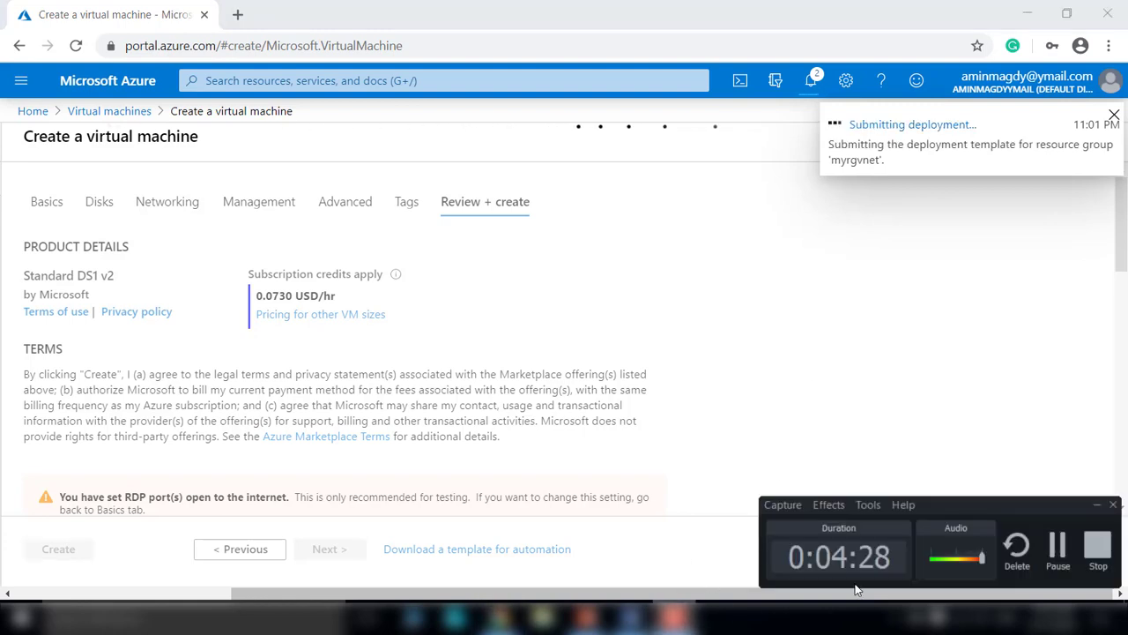
left_click(1057, 545)
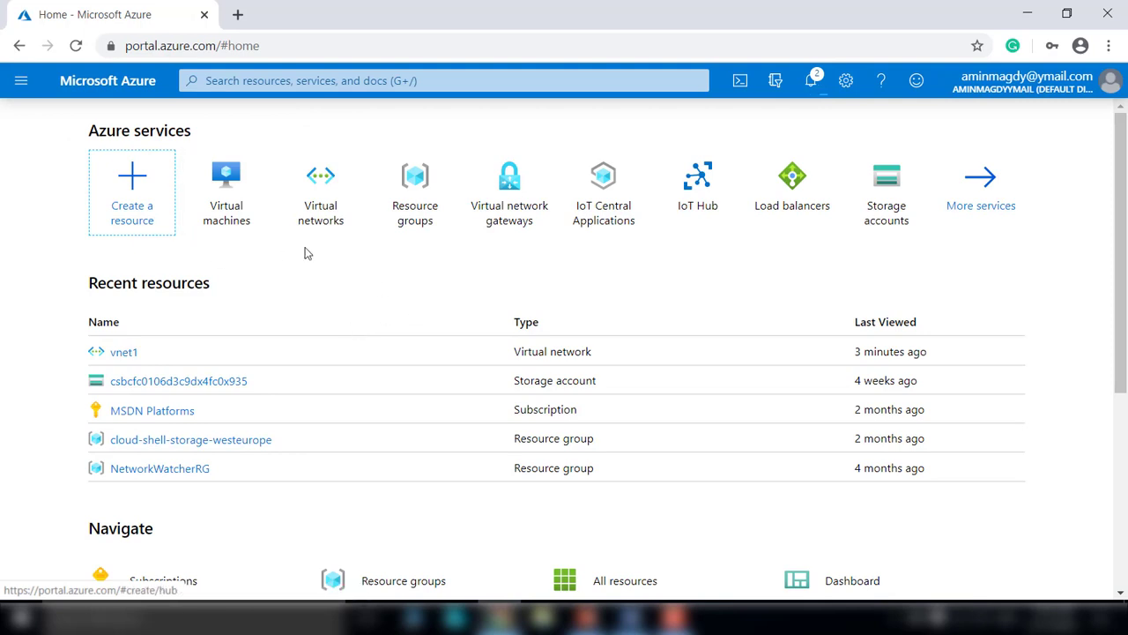
Start creating another virtual machine from the virtual machines list and assign it to the myrgvnet resource group
left_click(226, 210)
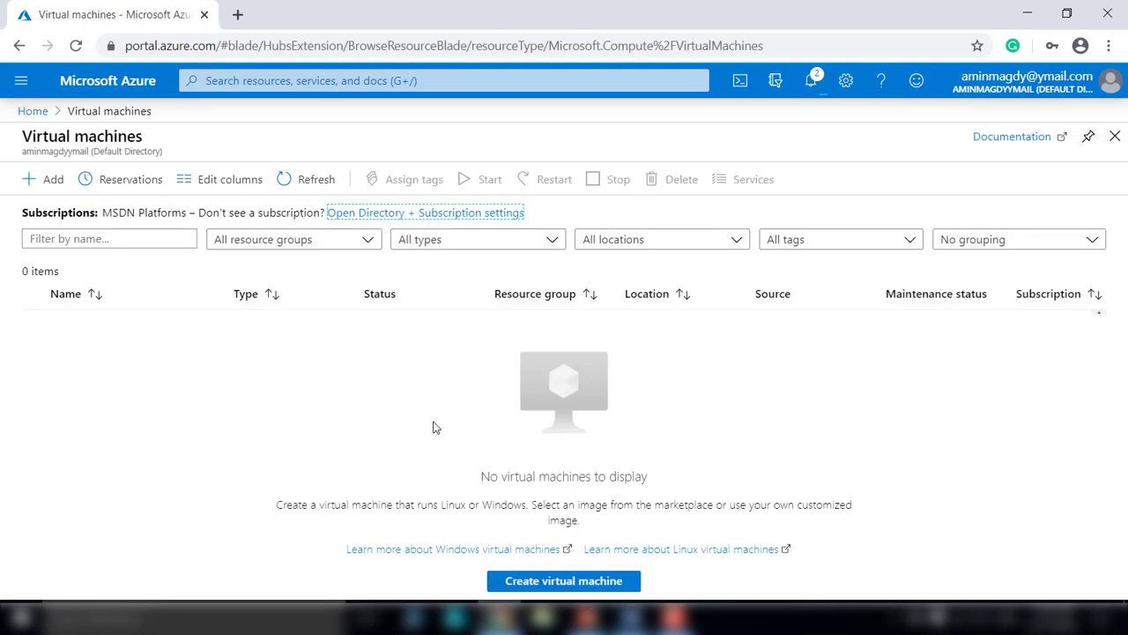
left_click(51, 182)
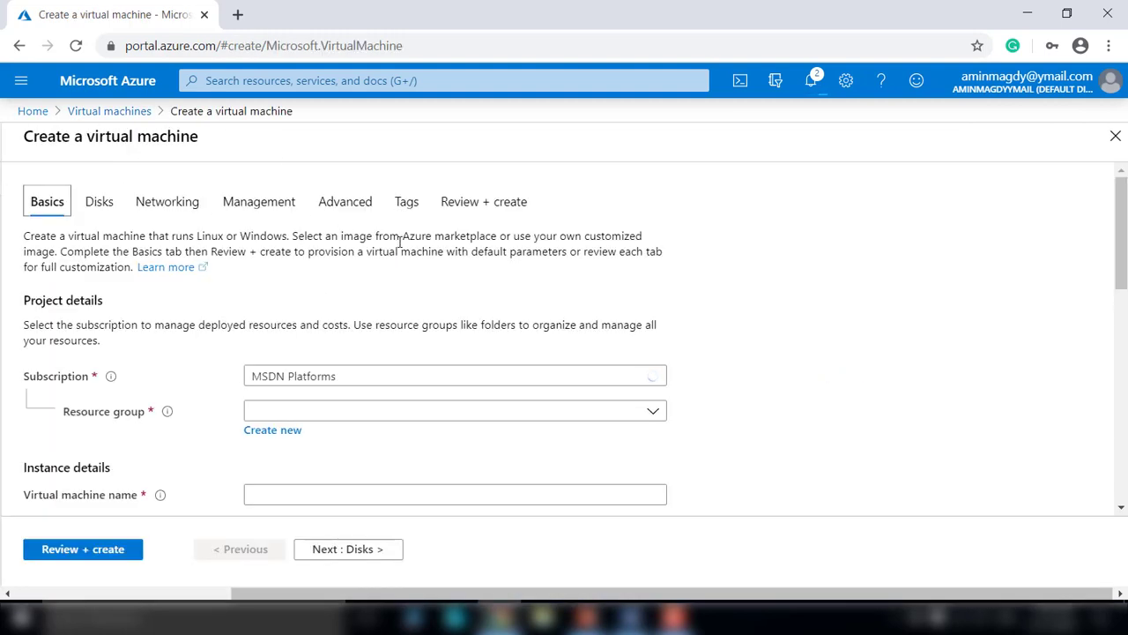
left_click(335, 413)
scroll(338, 414, "down", 2)
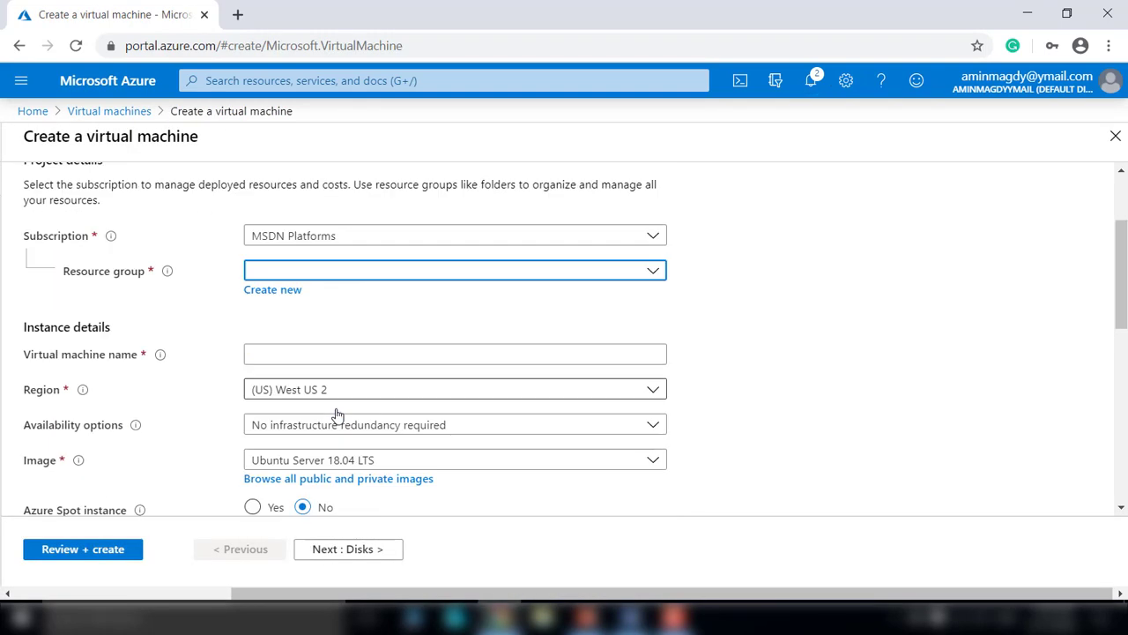
scroll(337, 414, "down", 1)
left_click(290, 236)
left_click(280, 322)
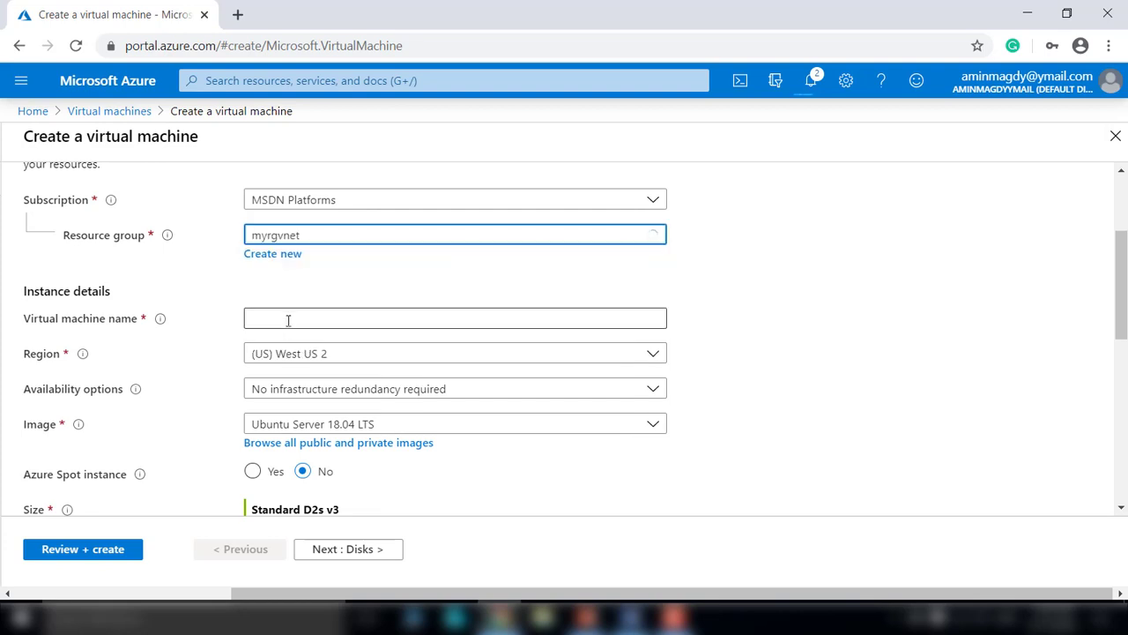
Name the second virtual machine Vm2 and set its region to (US) East US
scroll(287, 321, "down", 3)
scroll(318, 317, "up", 3)
left_click(334, 318)
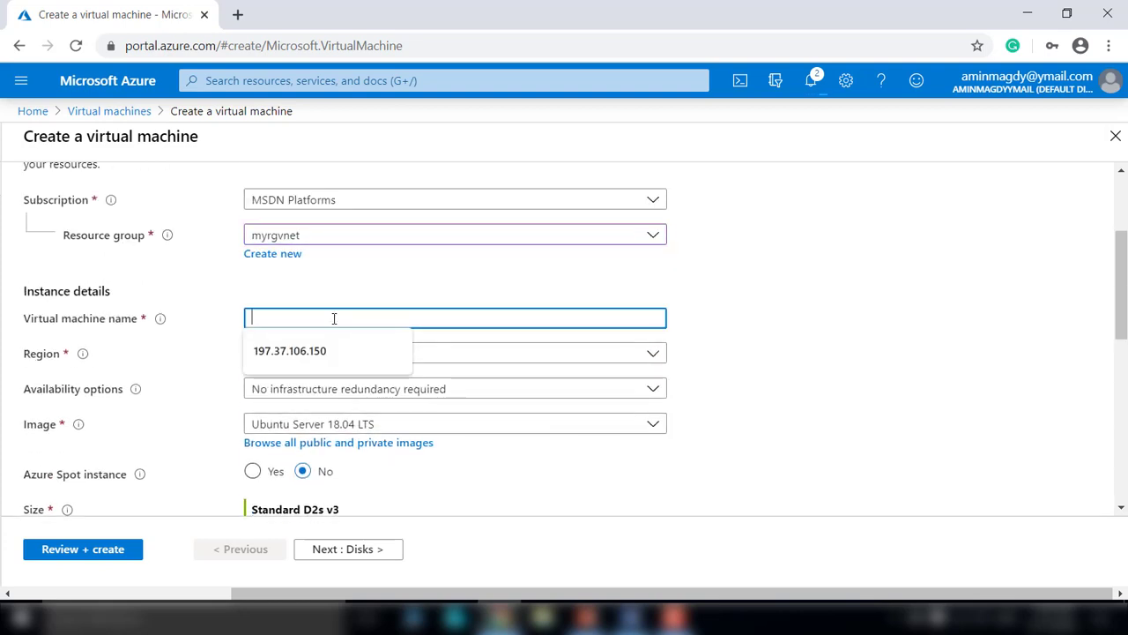
type("Vm")
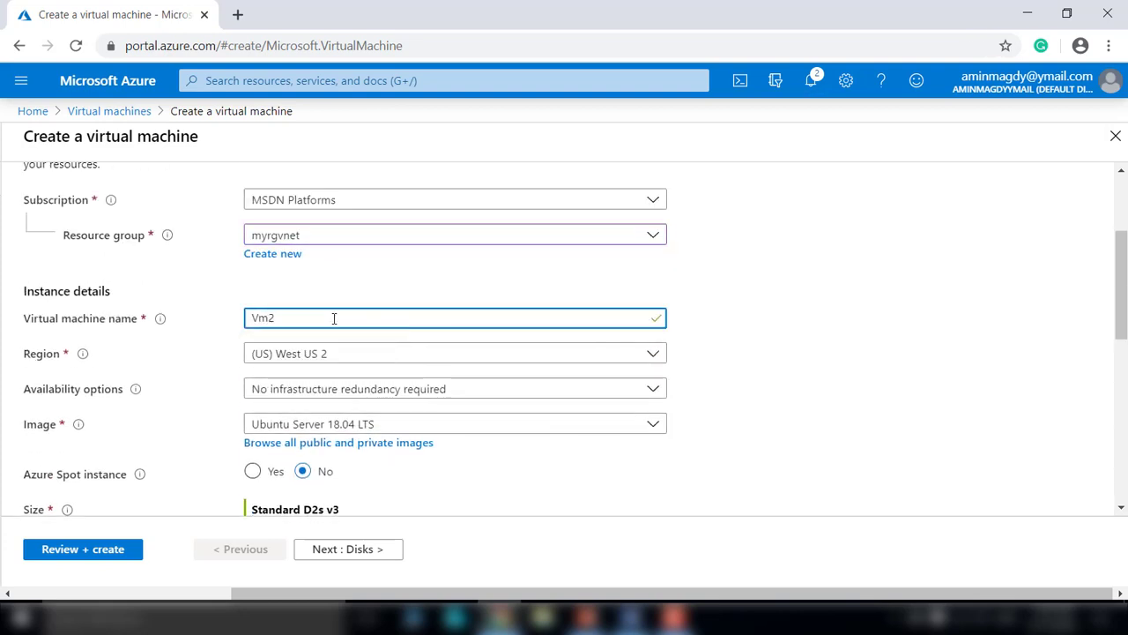
type("2")
scroll(343, 312, "down", 2)
scroll(353, 307, "up", 1)
left_click(423, 272)
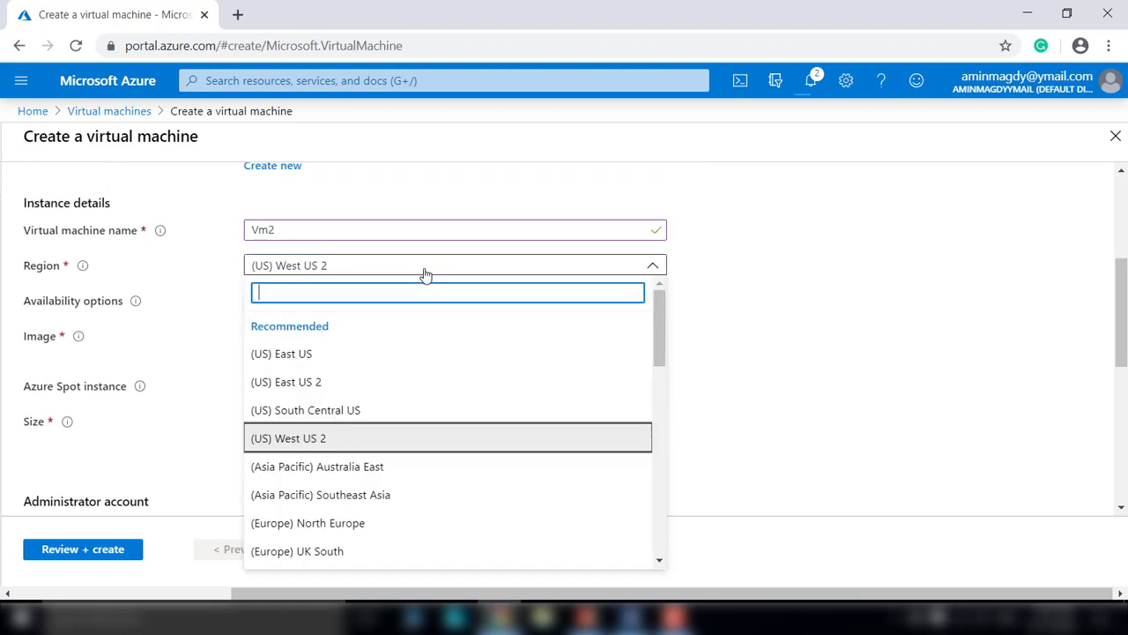
left_click(302, 354)
scroll(436, 308, "down", 1)
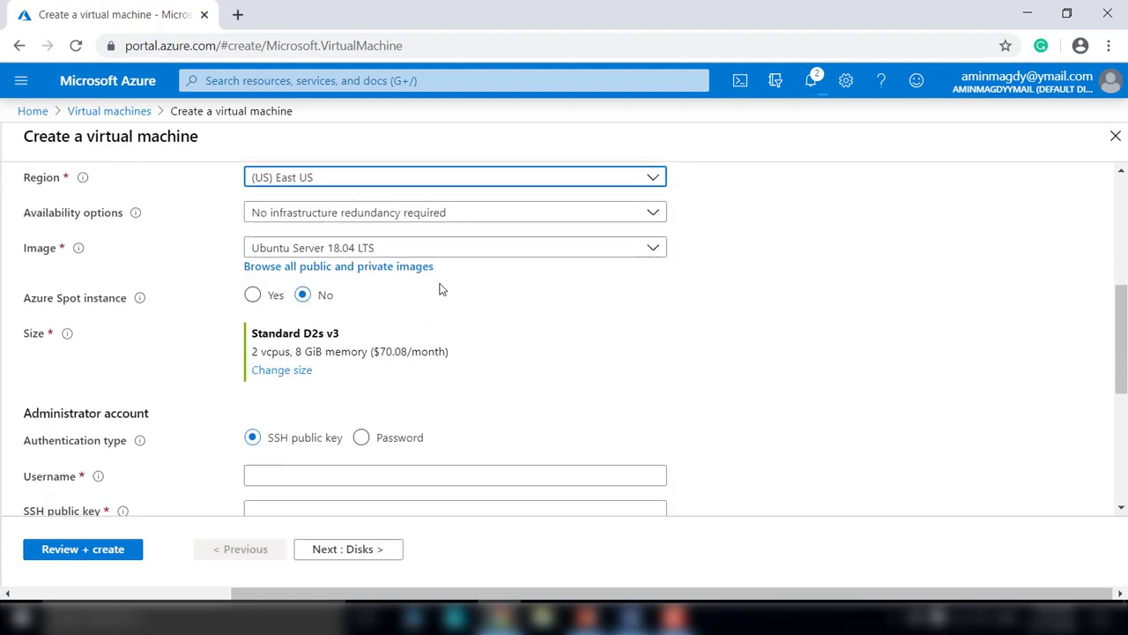
Set Vm2's image to Windows Server 2016 Datacenter and its size to DS1_v2
left_click(450, 255)
scroll(420, 423, "down", 1)
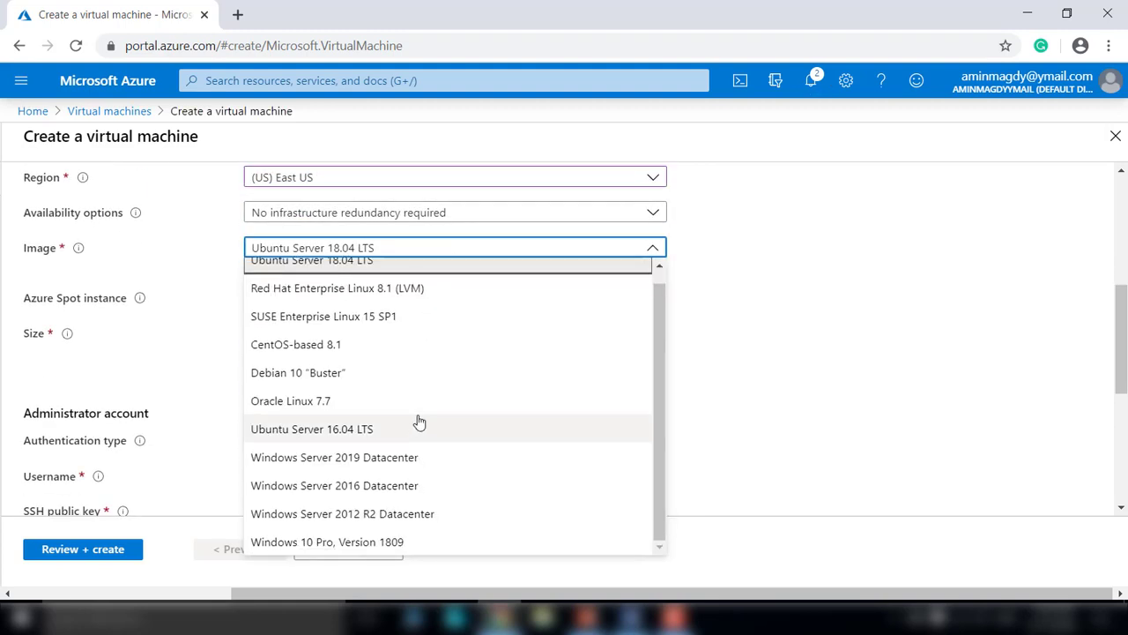
left_click(328, 487)
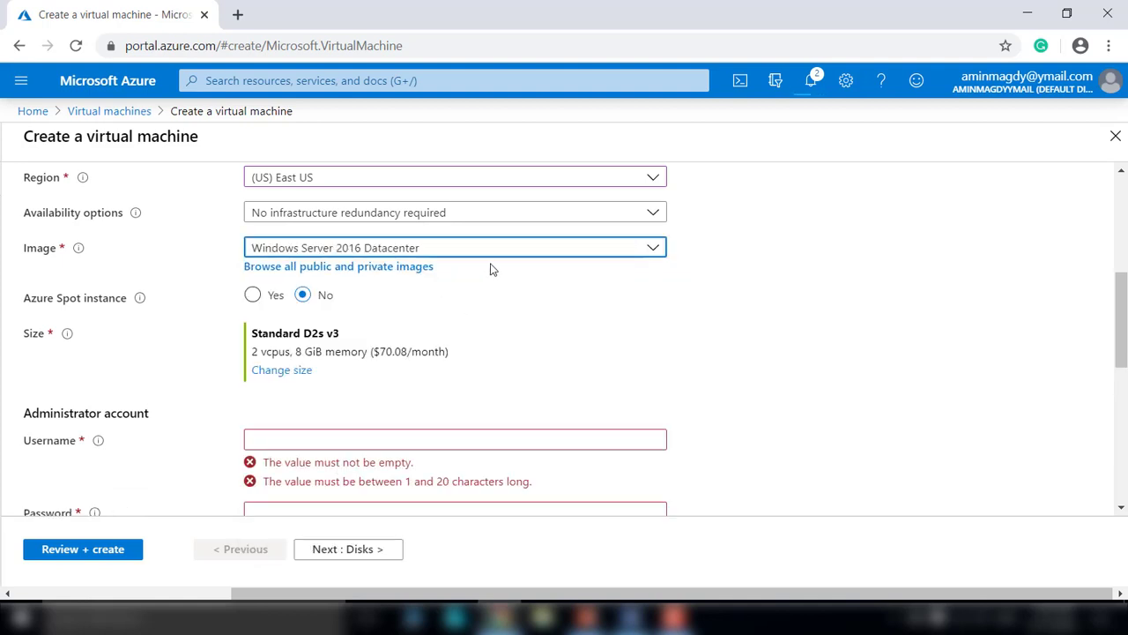
scroll(492, 268, "down", 1)
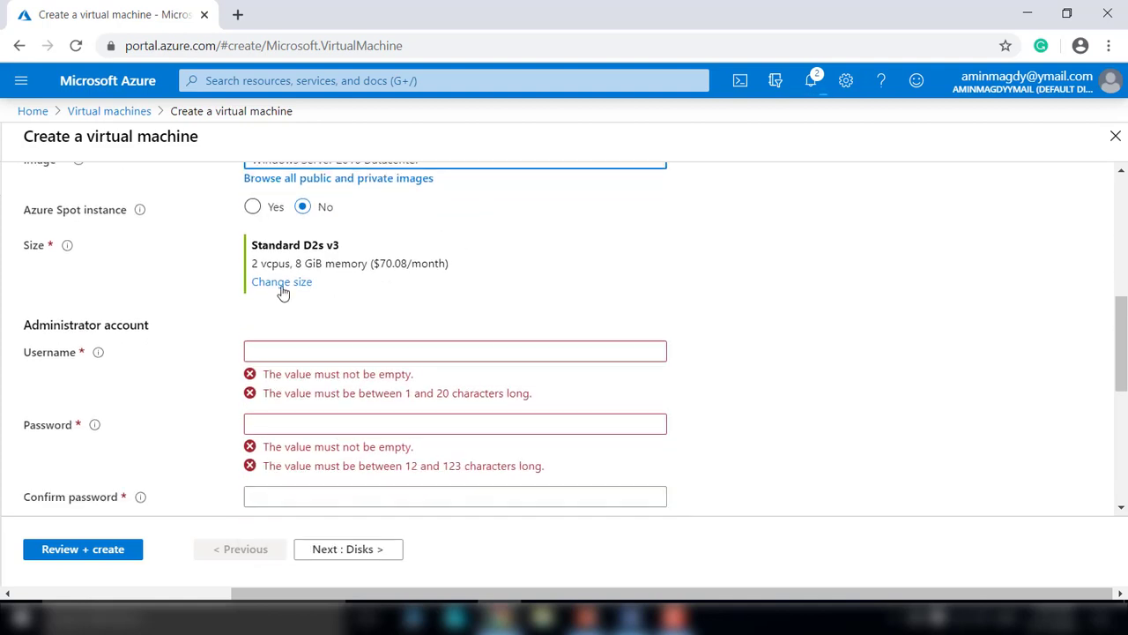
left_click(281, 282)
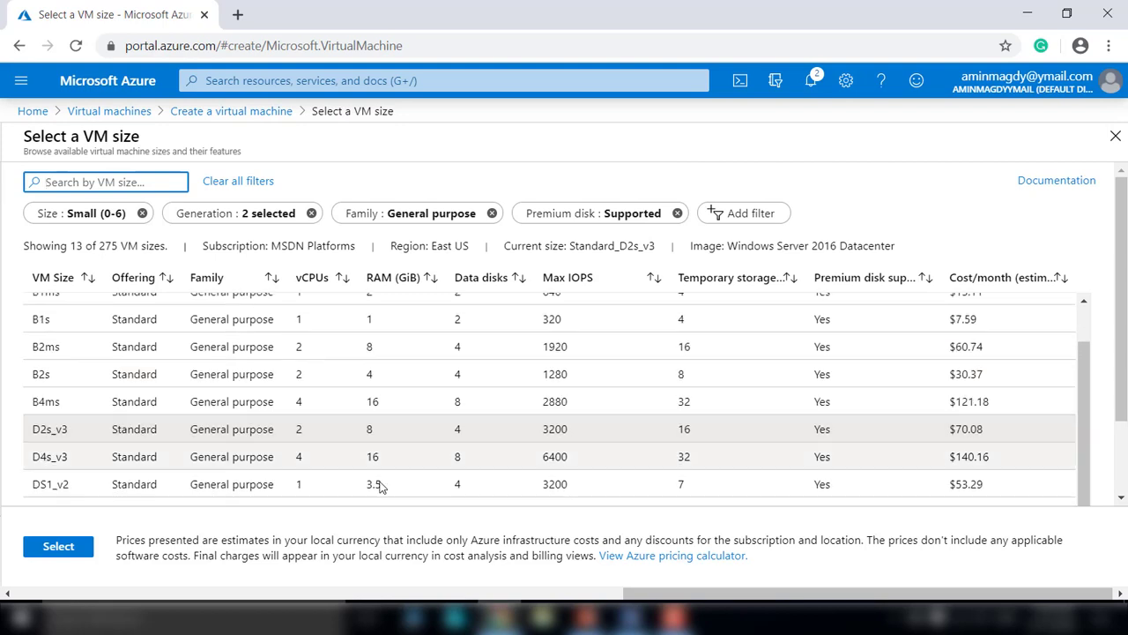
left_click(379, 487)
left_click(58, 546)
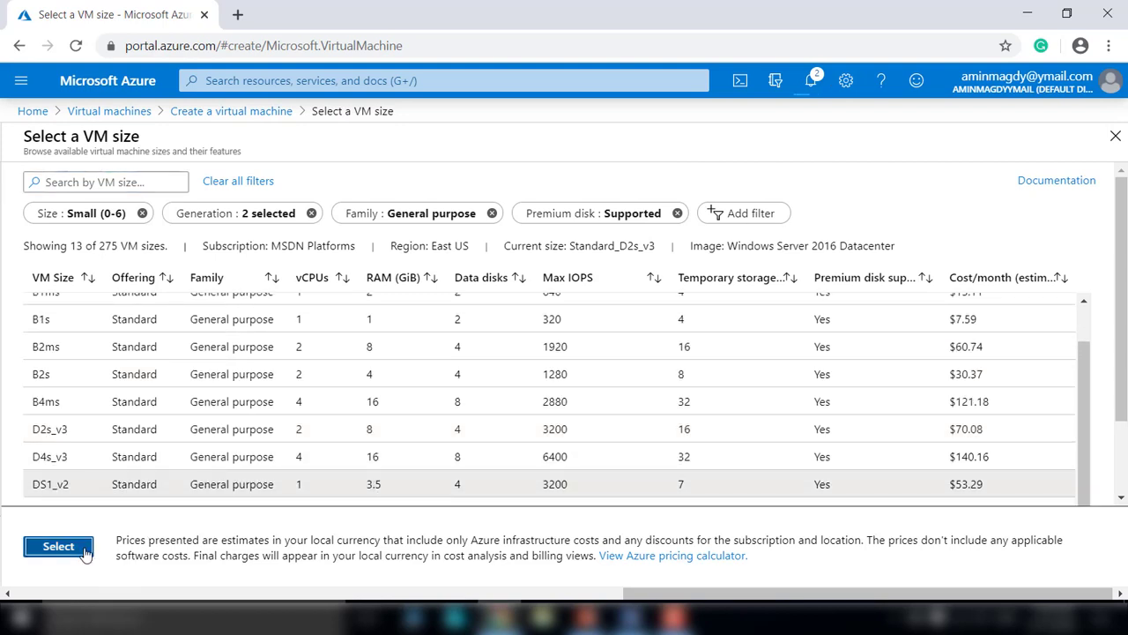
Set Vm2's administrator username to azureuser, then enter and confirm the account password
left_click(384, 351)
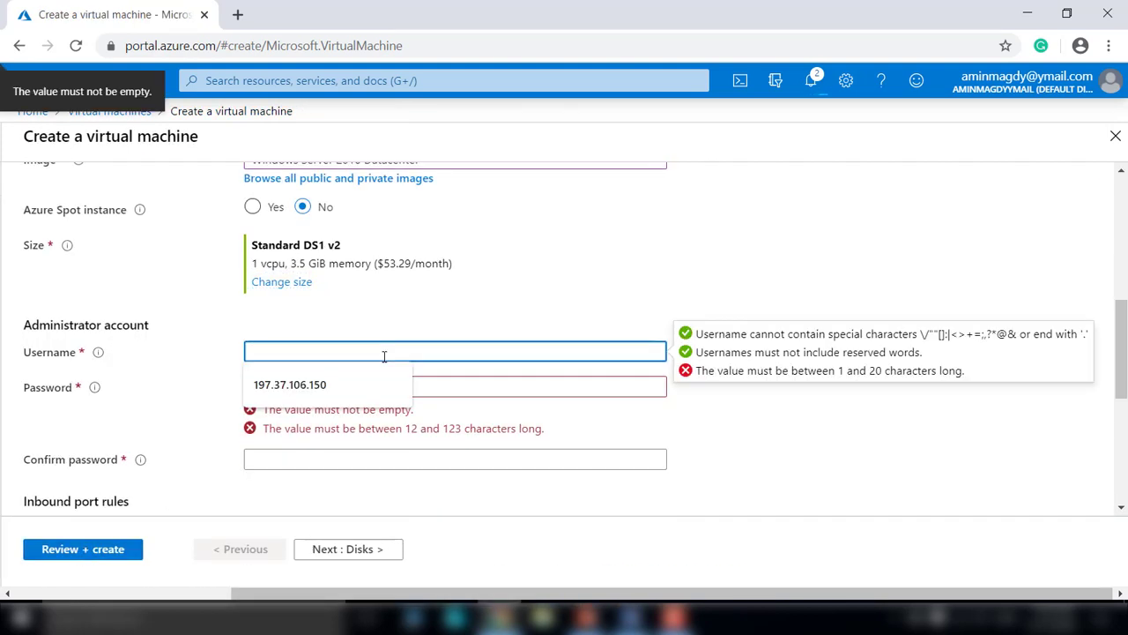
type("azureuser")
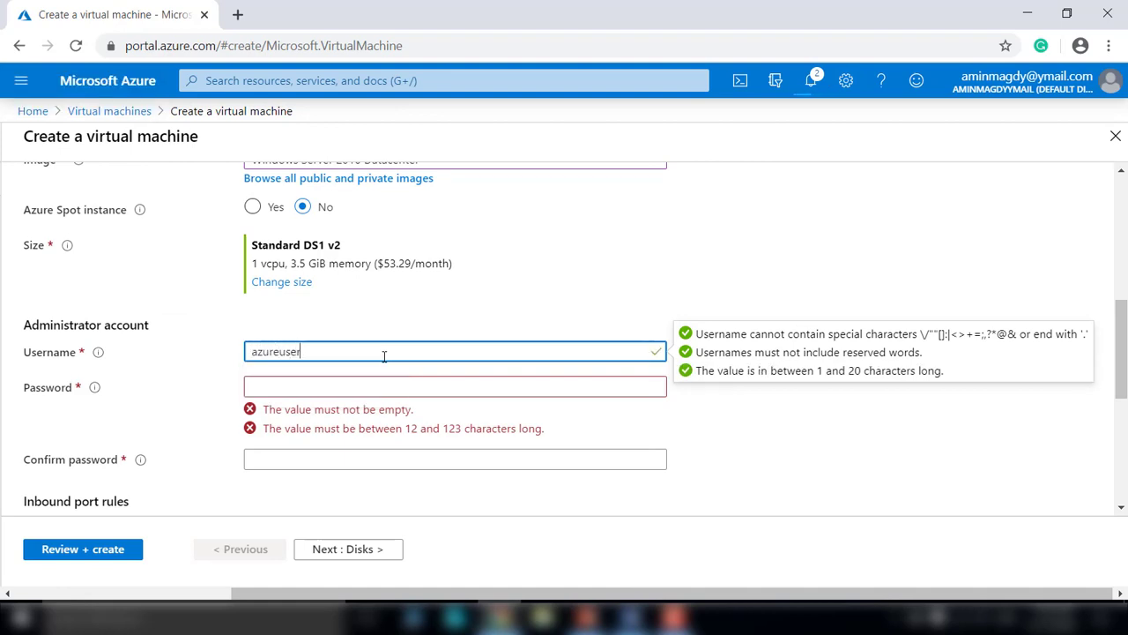
key("Tab")
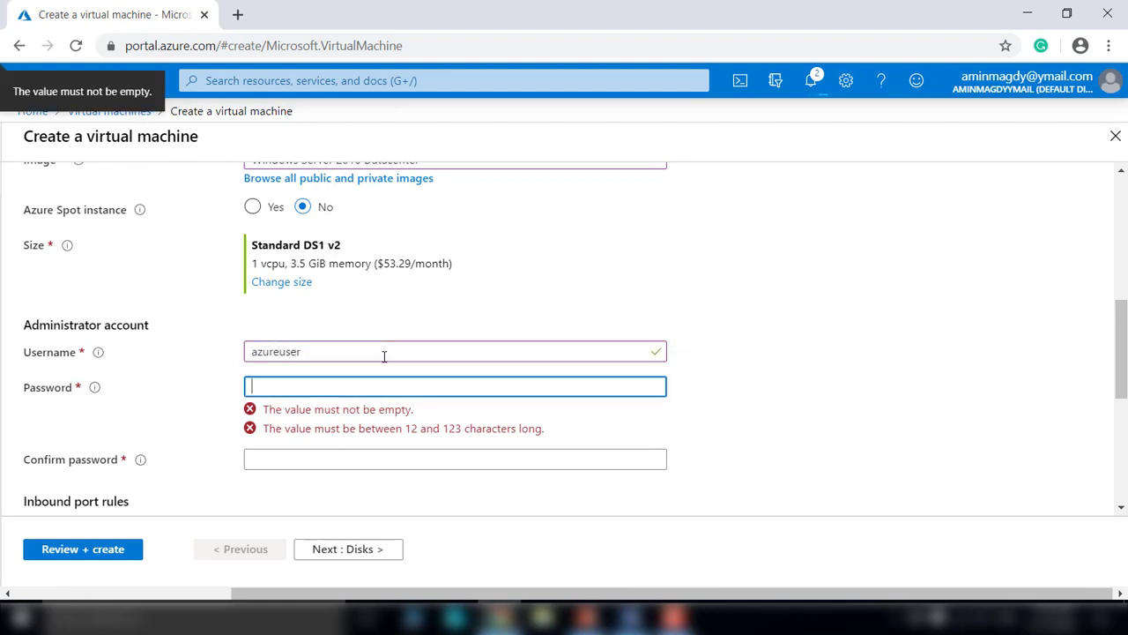
type("P••")
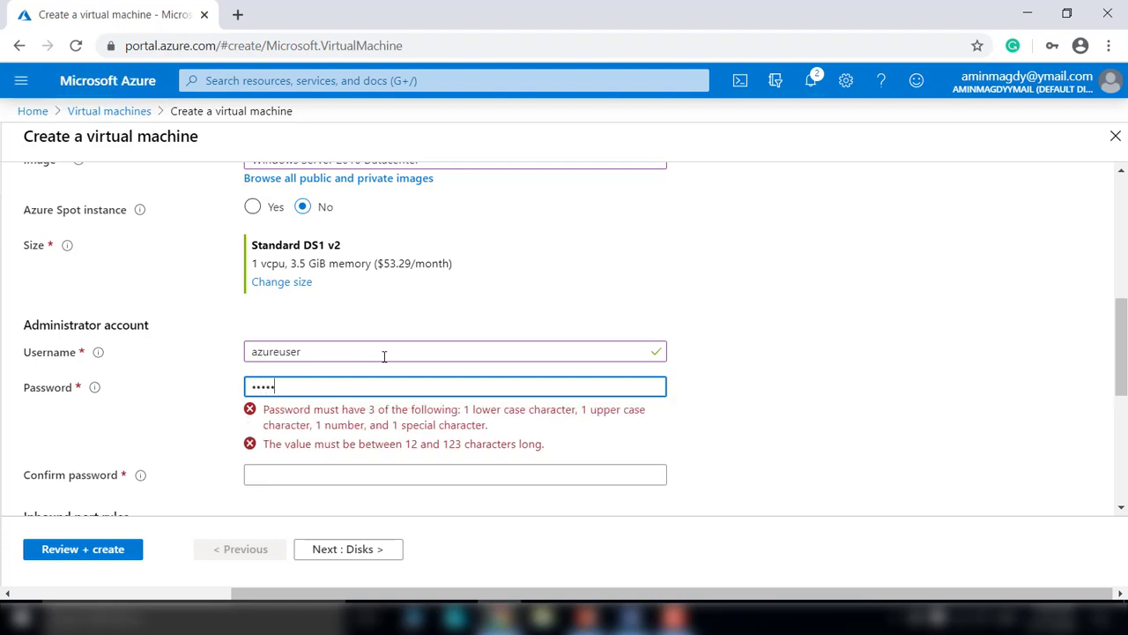
type("•")
key("Tab")
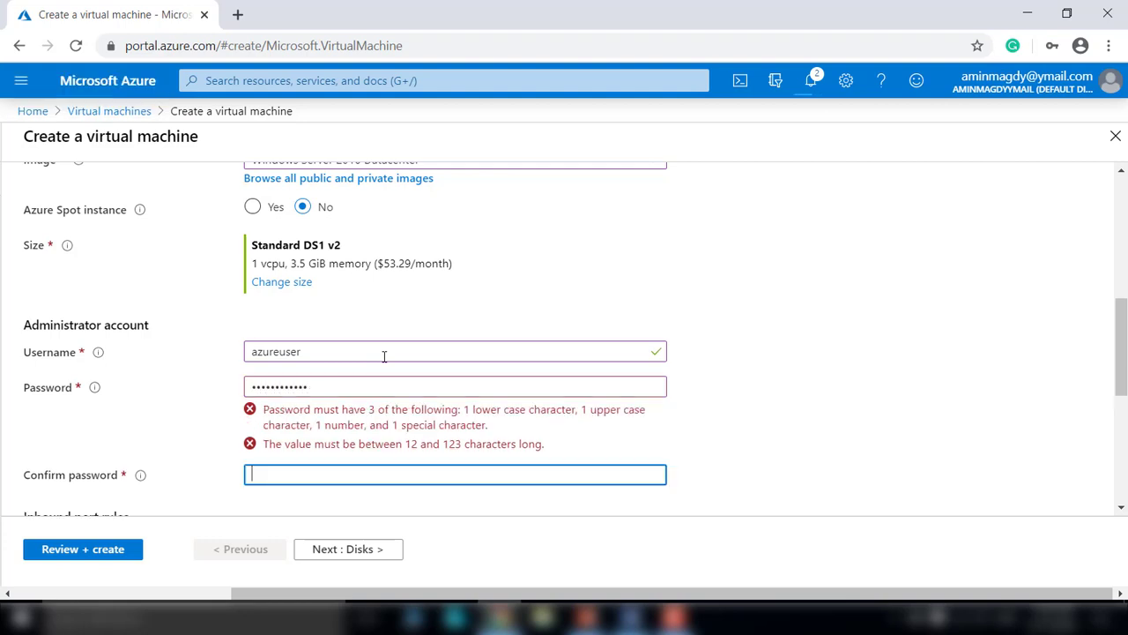
type("••")
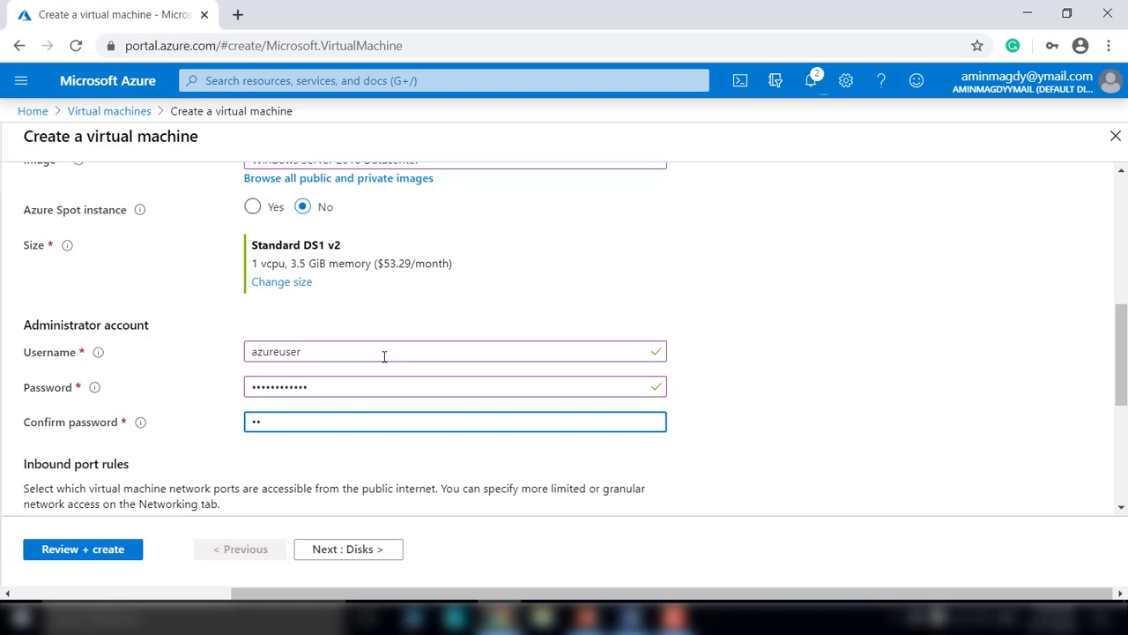
type("••")
left_click(456, 443)
Allow HTTP (80) in addition to RDP (3389) as a public inbound port for Vm2
scroll(461, 431, "down", 3)
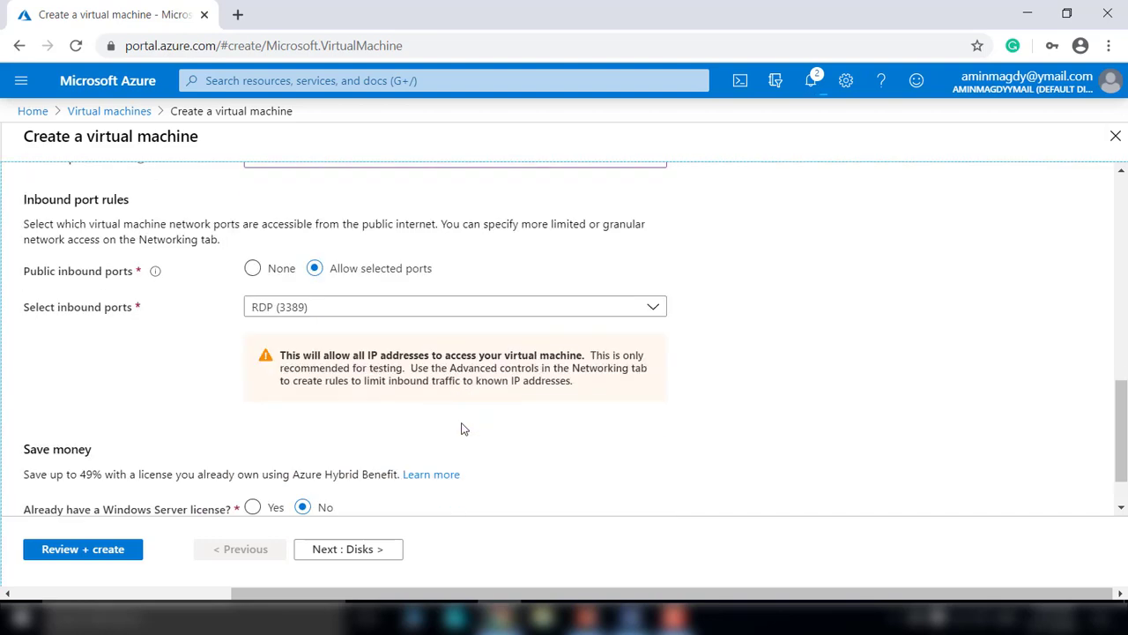
left_click(343, 309)
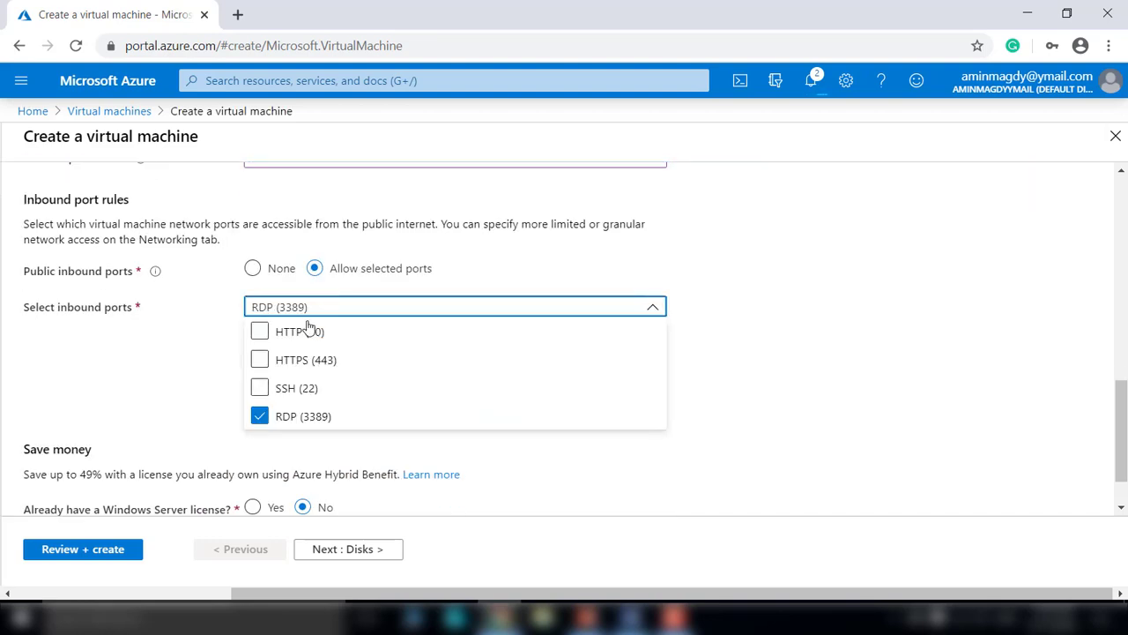
left_click(260, 331)
left_click(428, 465)
scroll(426, 493, "down", 1)
Examine Vm2's disk and networking settings, including the virtual network, subnet, public IP and inbound ports
left_click(372, 549)
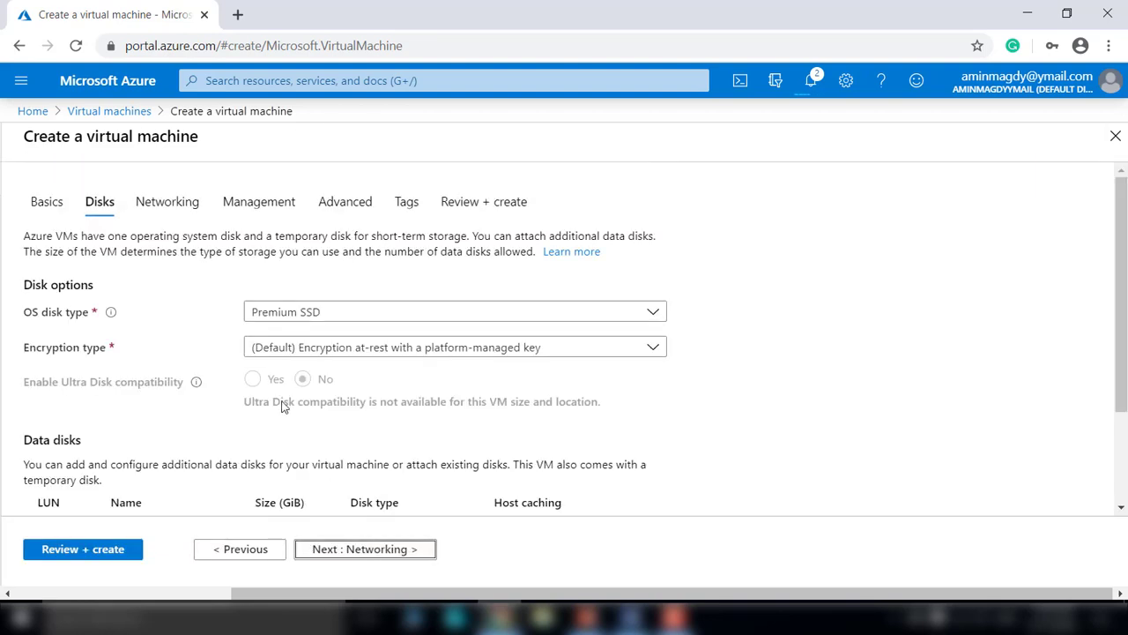
left_click(167, 201)
scroll(369, 308, "down", 3)
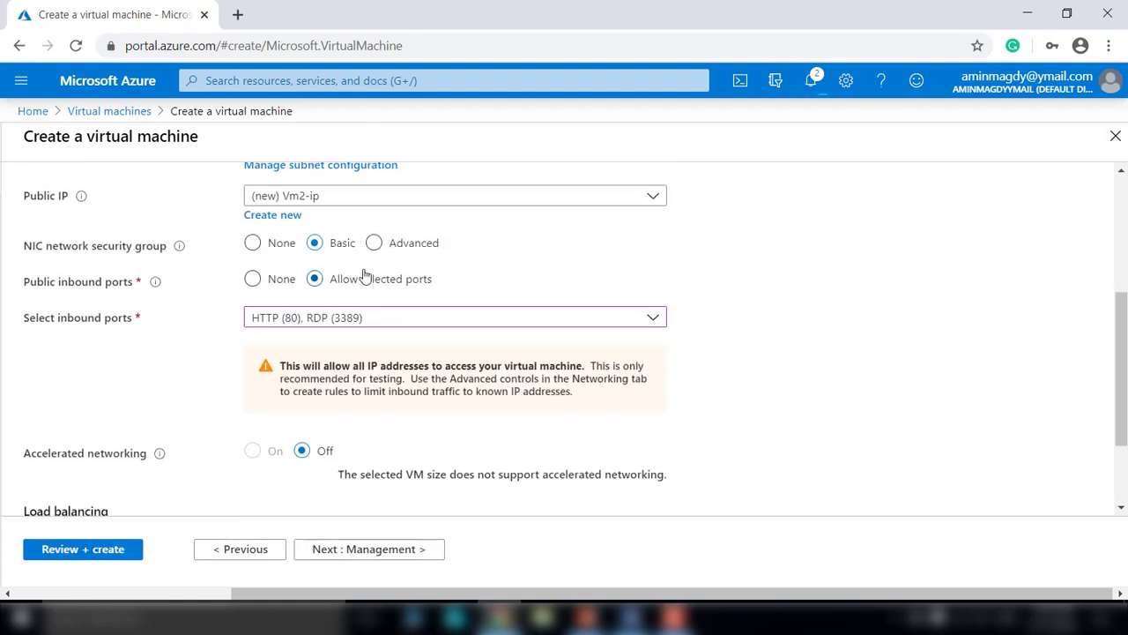
scroll(344, 282, "up", 2)
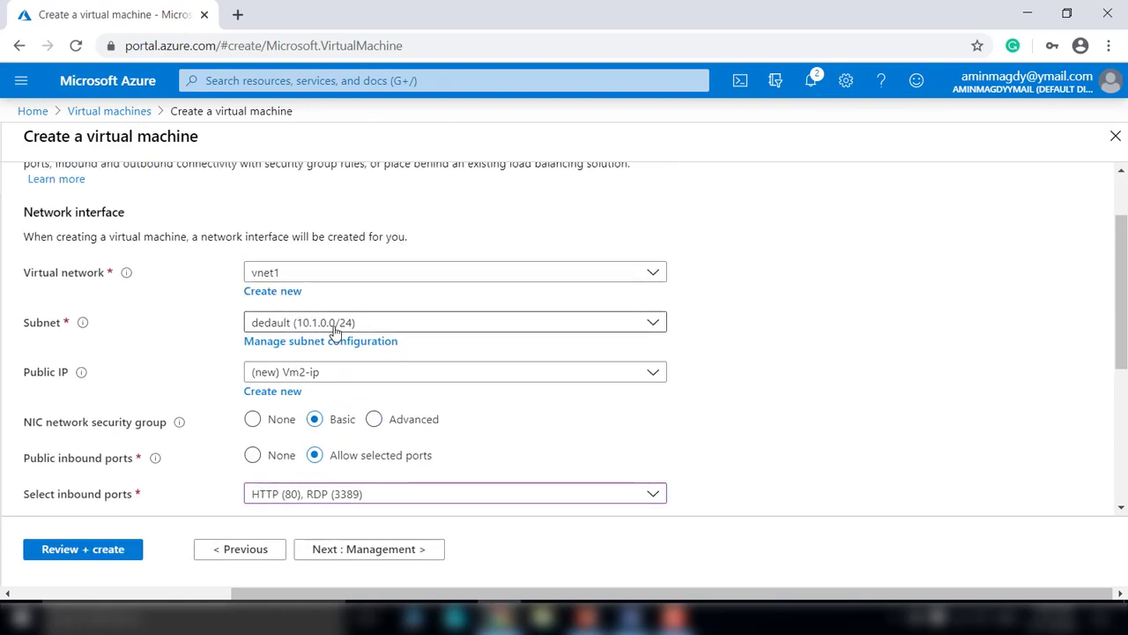
scroll(335, 329, "down", 2)
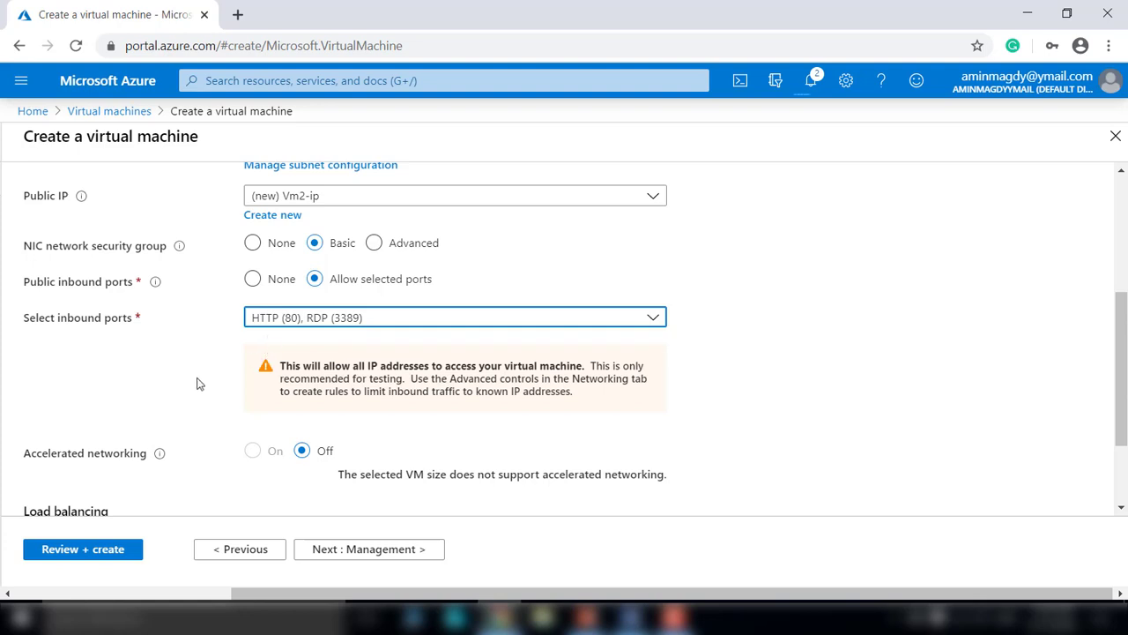
scroll(201, 383, "up", 5)
Turn off boot diagnostics for Vm2 and start the final review of its configuration
left_click(258, 203)
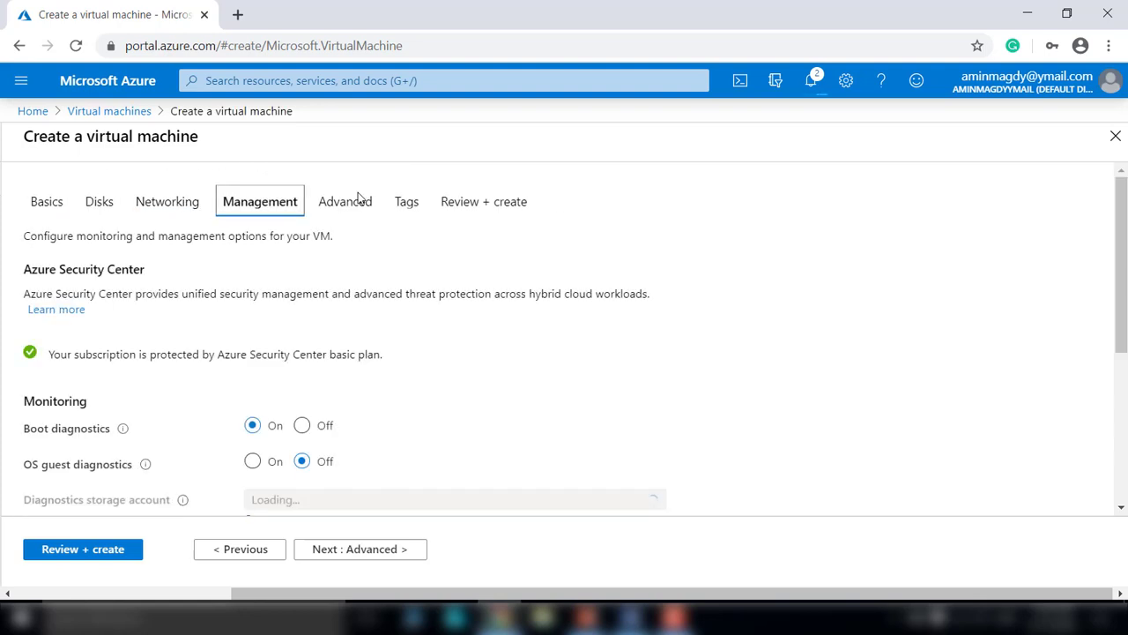
left_click(305, 430)
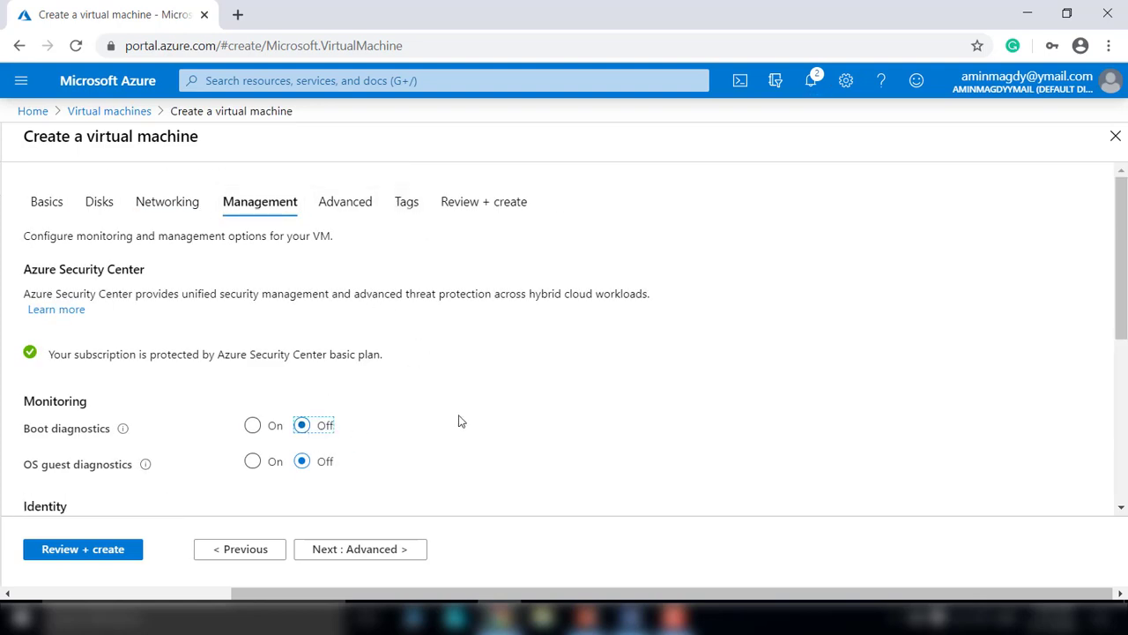
scroll(458, 421, "down", 3)
left_click(100, 549)
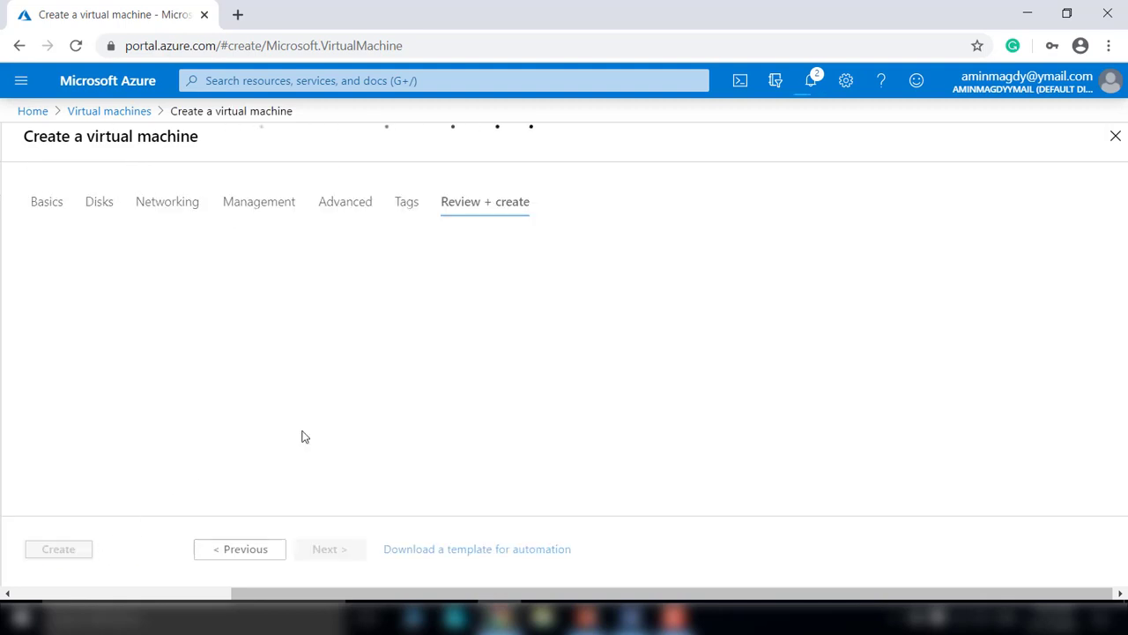
Check the deployment notifications and submit Vm2's validated configuration for creation
left_click(812, 84)
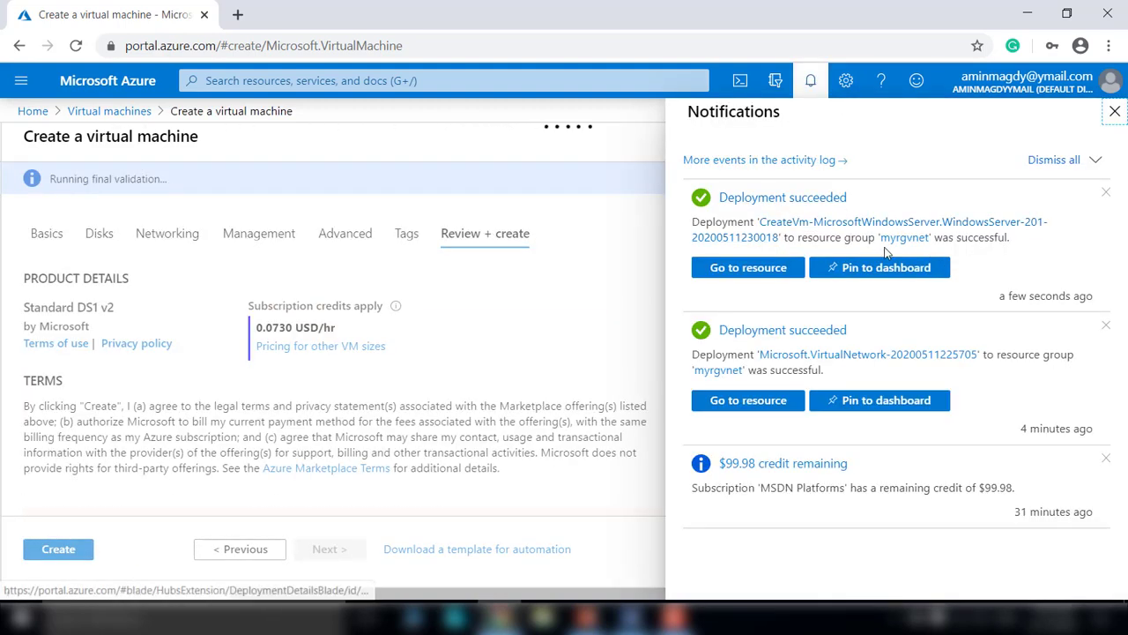
left_click(611, 218)
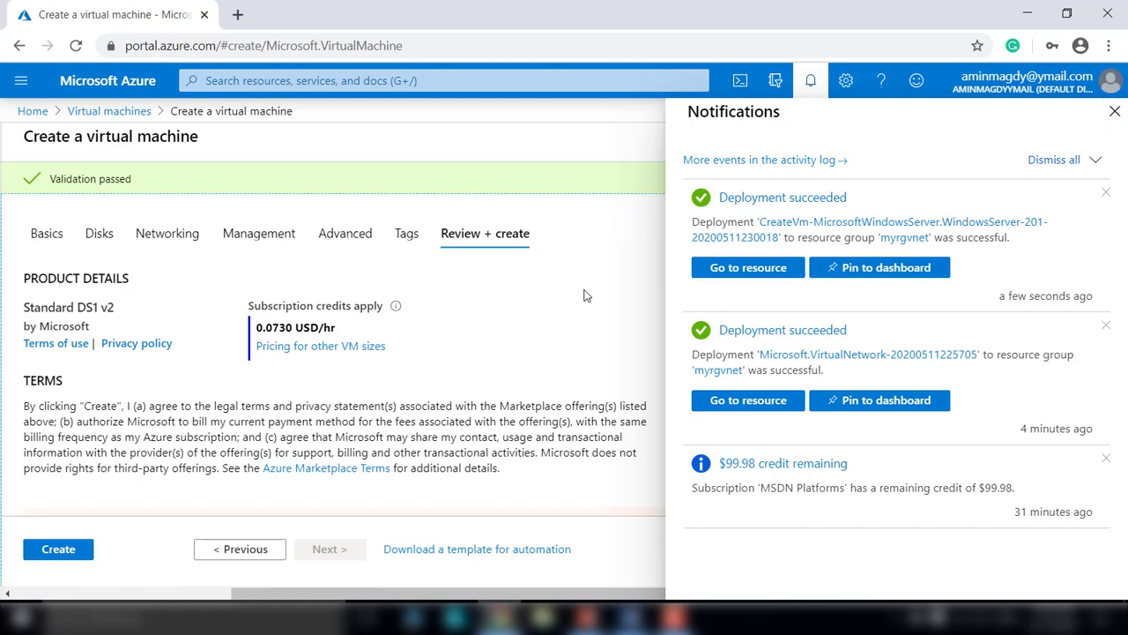
left_click(1115, 111)
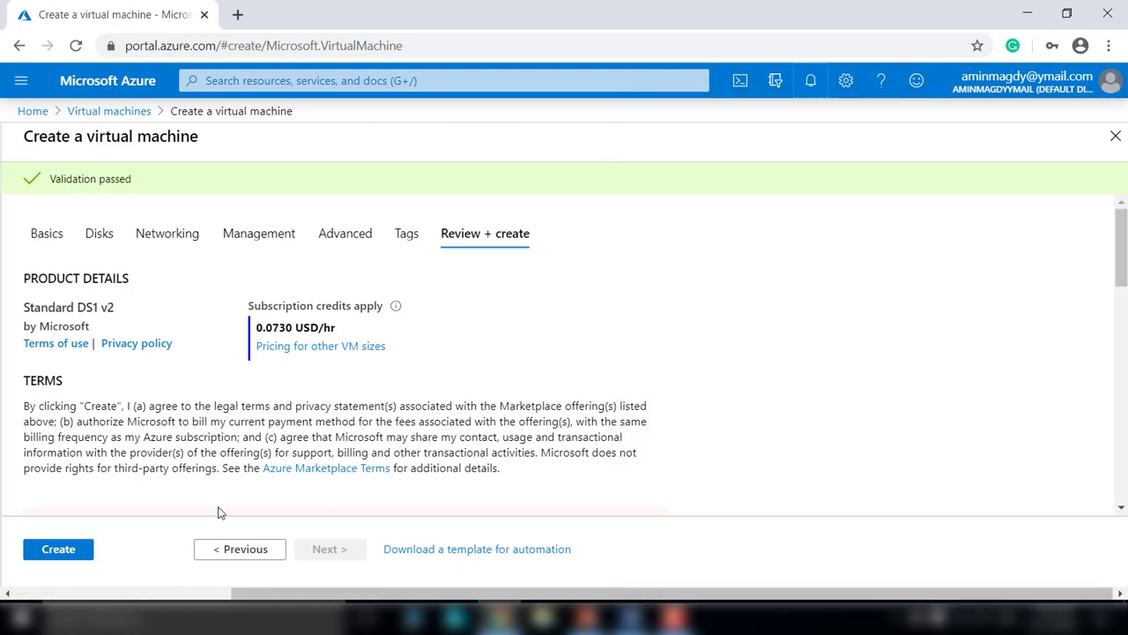
left_click(67, 555)
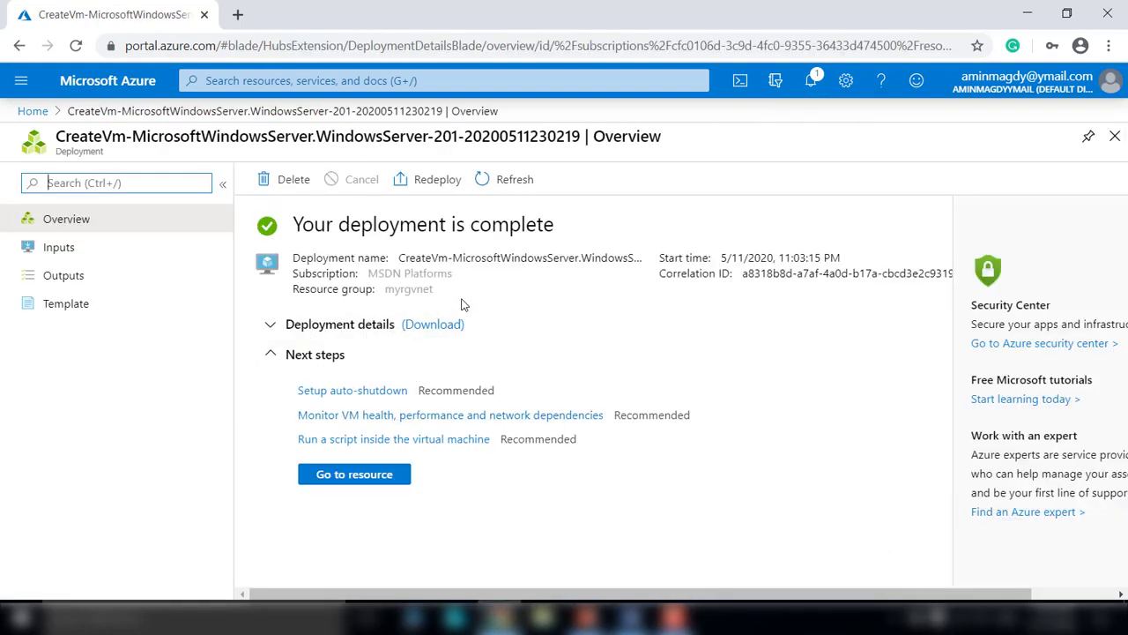
View the deployed Vm2's overview and return to the virtual machines list
left_click(382, 477)
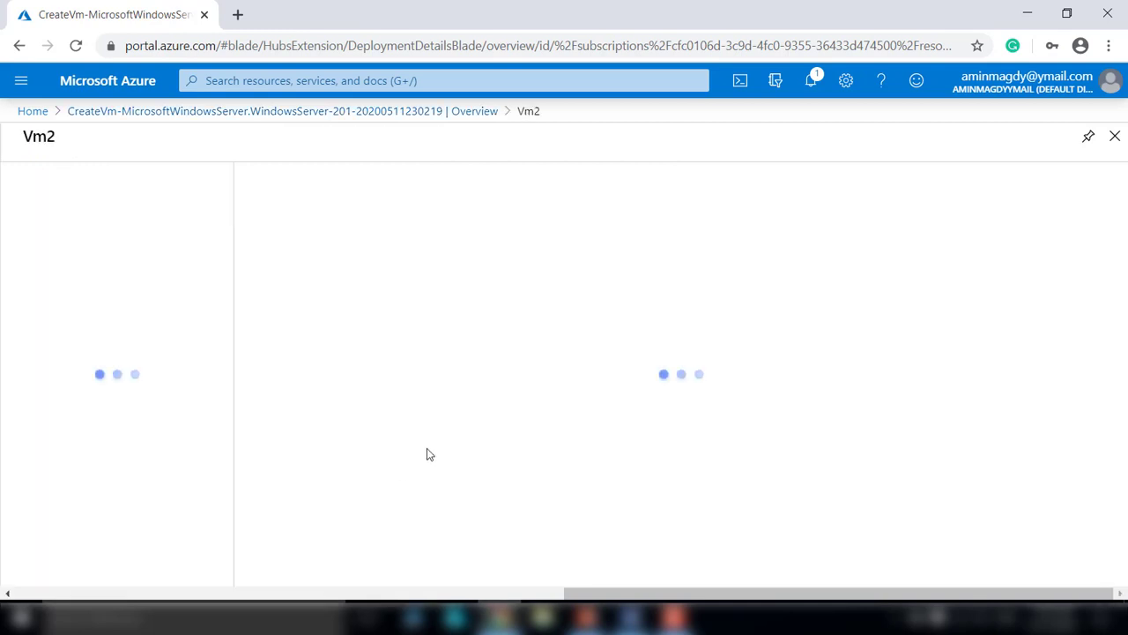
left_click(35, 111)
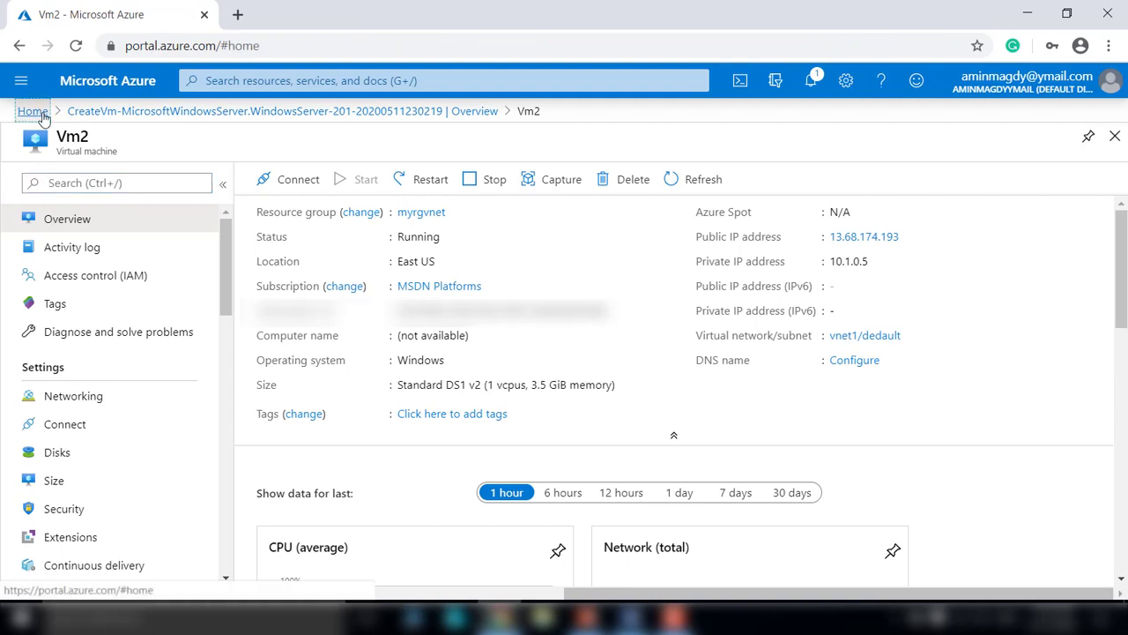
left_click(244, 195)
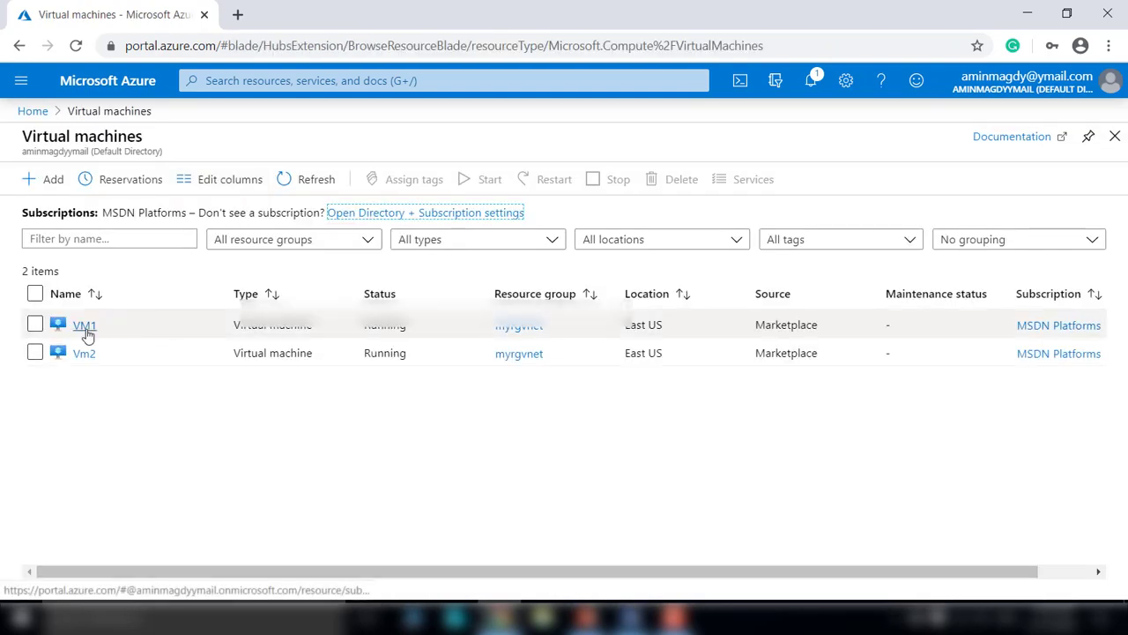
Download VM1's RDP file from its connection settings, using the public IP address and port 3389
left_click(84, 326)
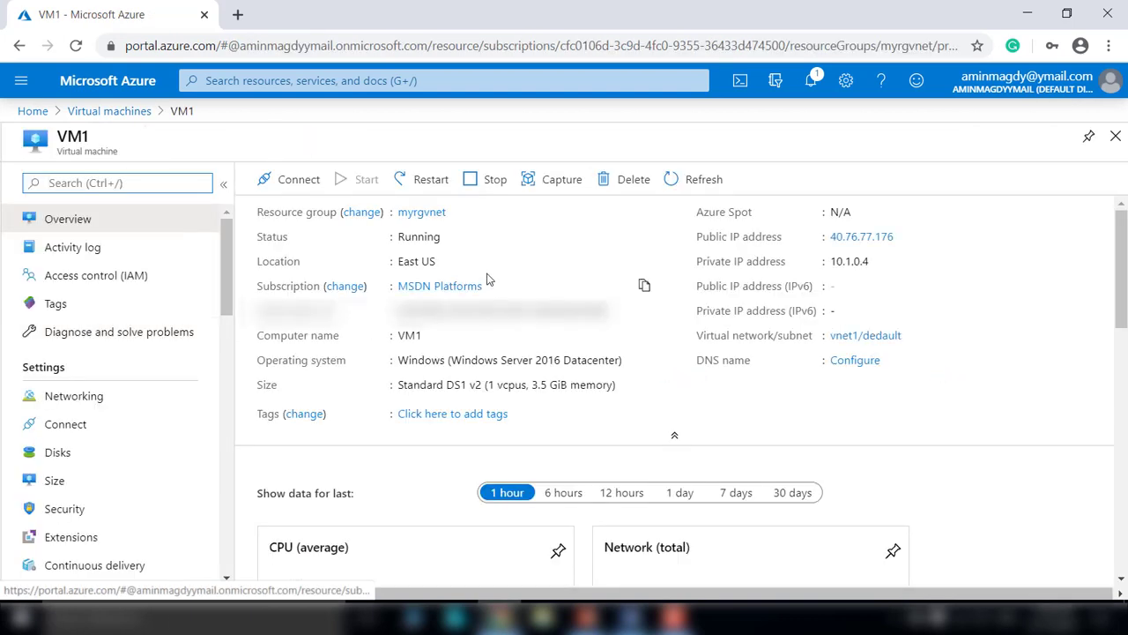
left_click(298, 181)
left_click(268, 211)
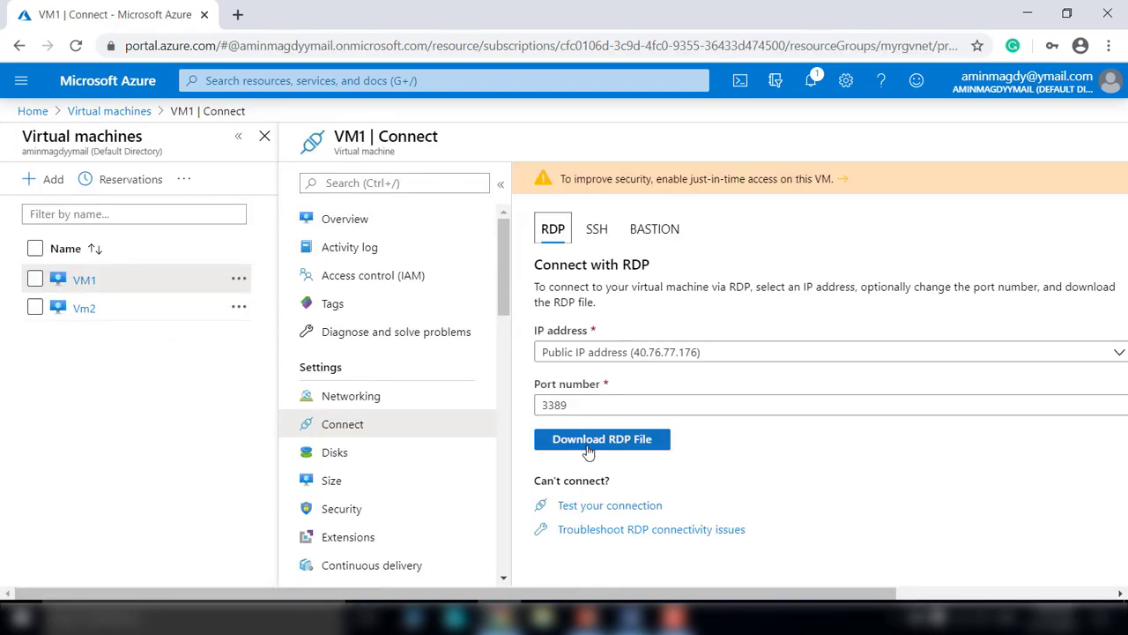
left_click(589, 449)
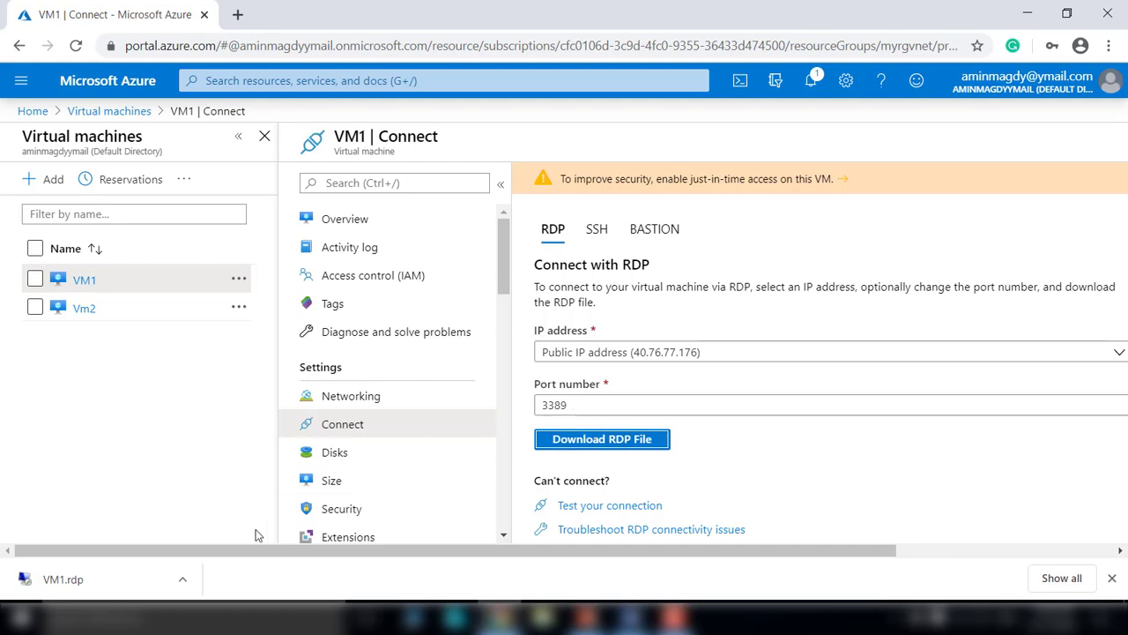
Connect with the downloaded VM1.rdp file and sign in as azureuser with the account password
left_click(137, 566)
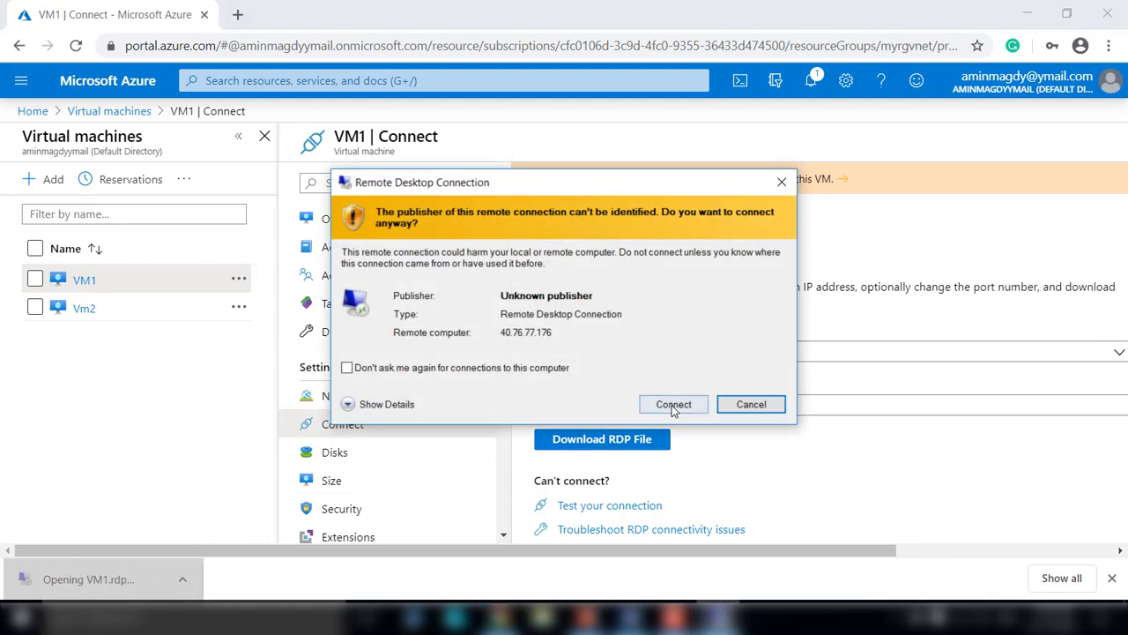
left_click(671, 405)
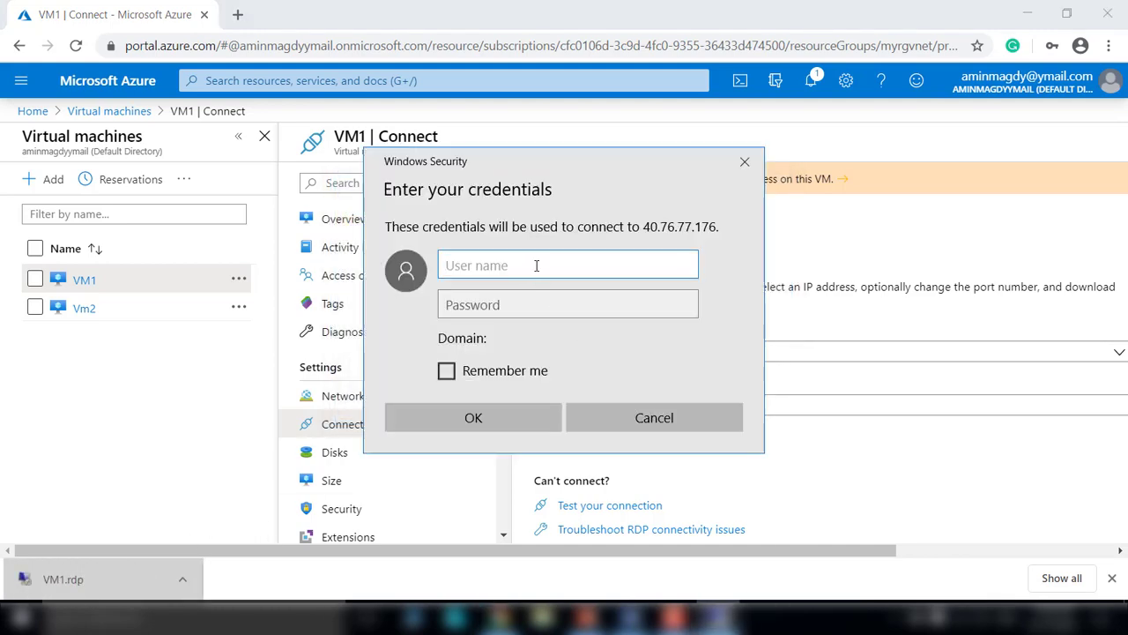
type("azureuser")
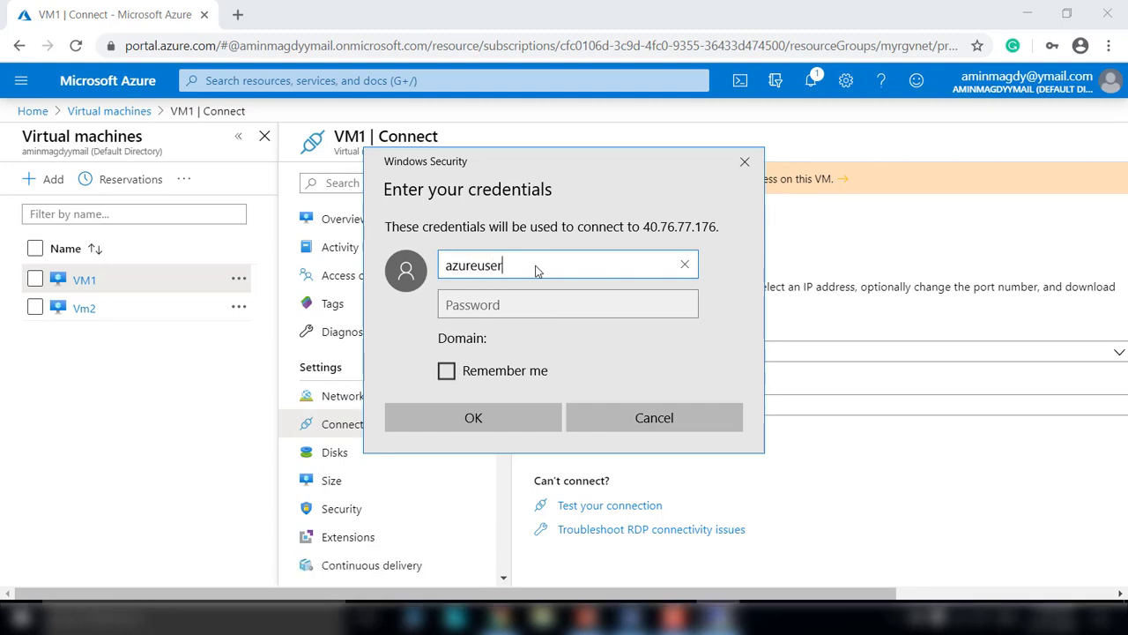
key("Tab")
type("•")
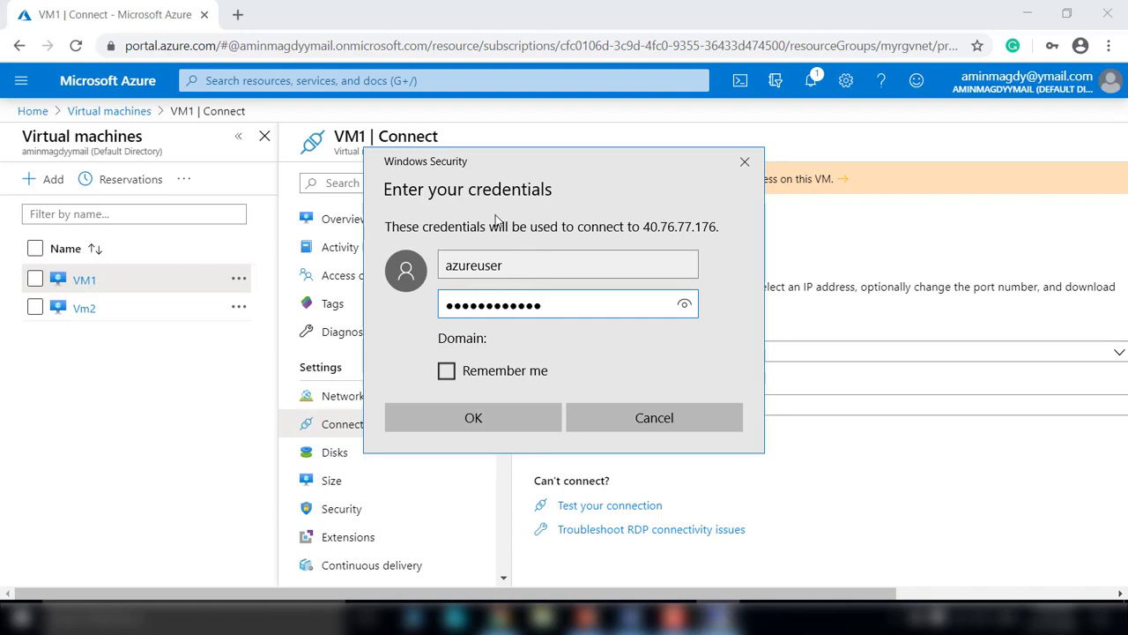
left_click(483, 426)
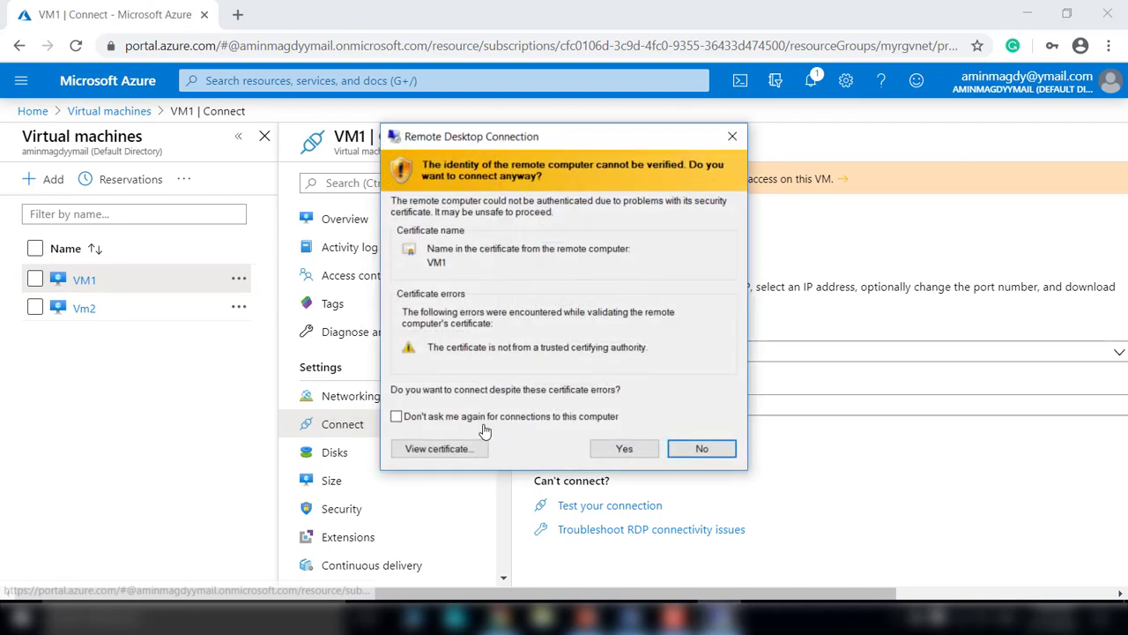
Accept VM1's untrusted certificate, continue into its remote desktop session and adjust the session window
left_click(636, 450)
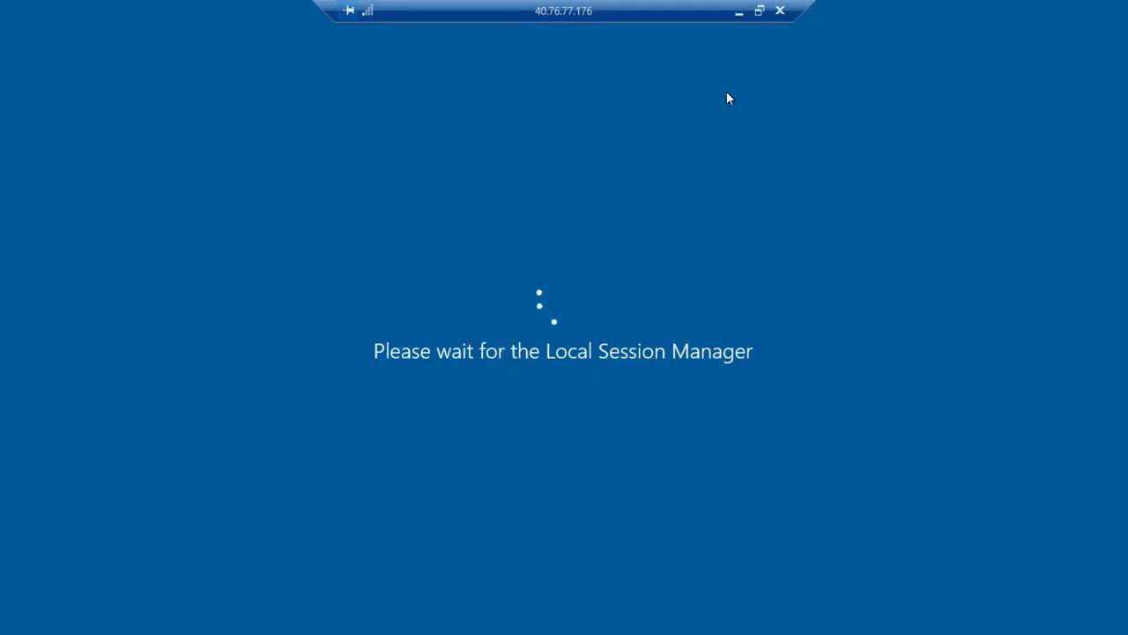
left_click(760, 12)
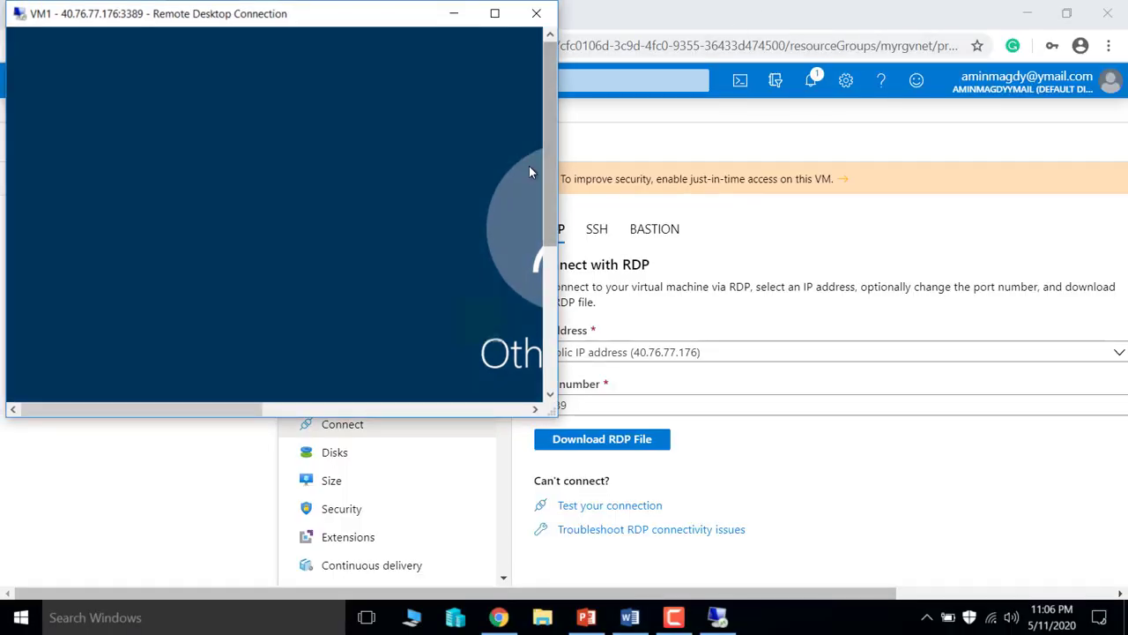
left_click(494, 13)
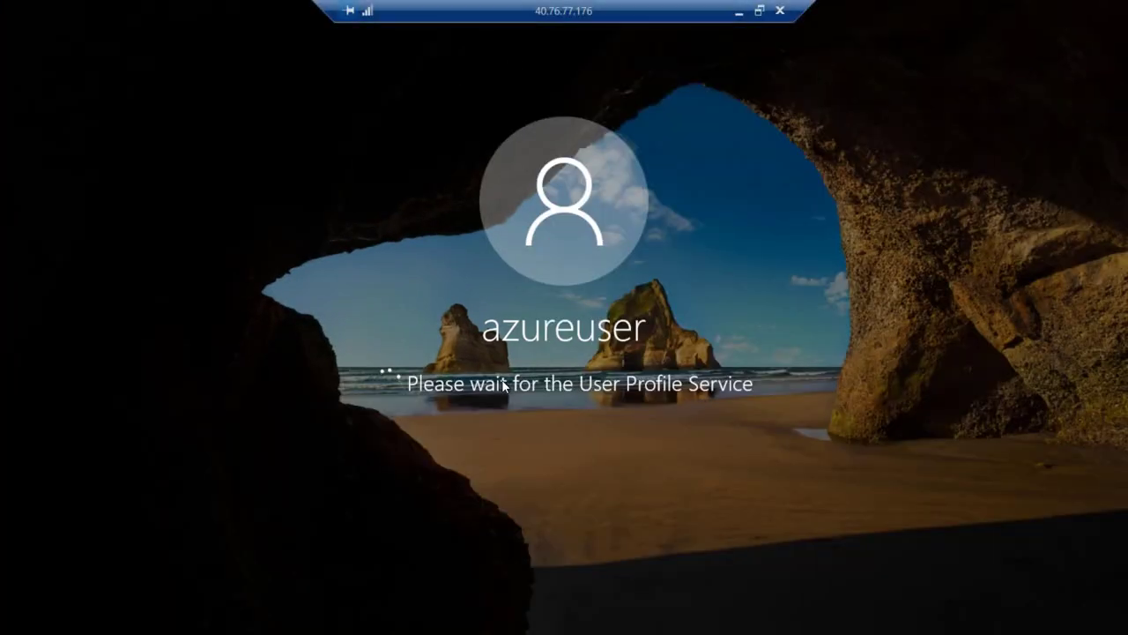
left_click(759, 12)
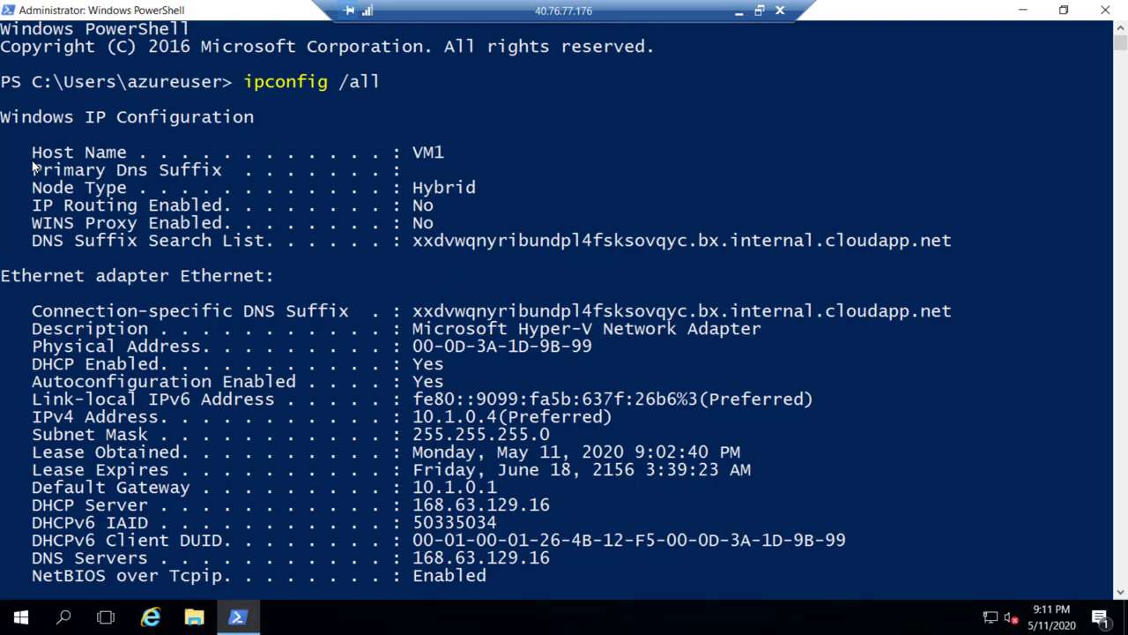
Examine the host name and IPv4 address in VM1's ipconfig /all output by highlighting both lines
left_click_drag(24, 158, 443, 156)
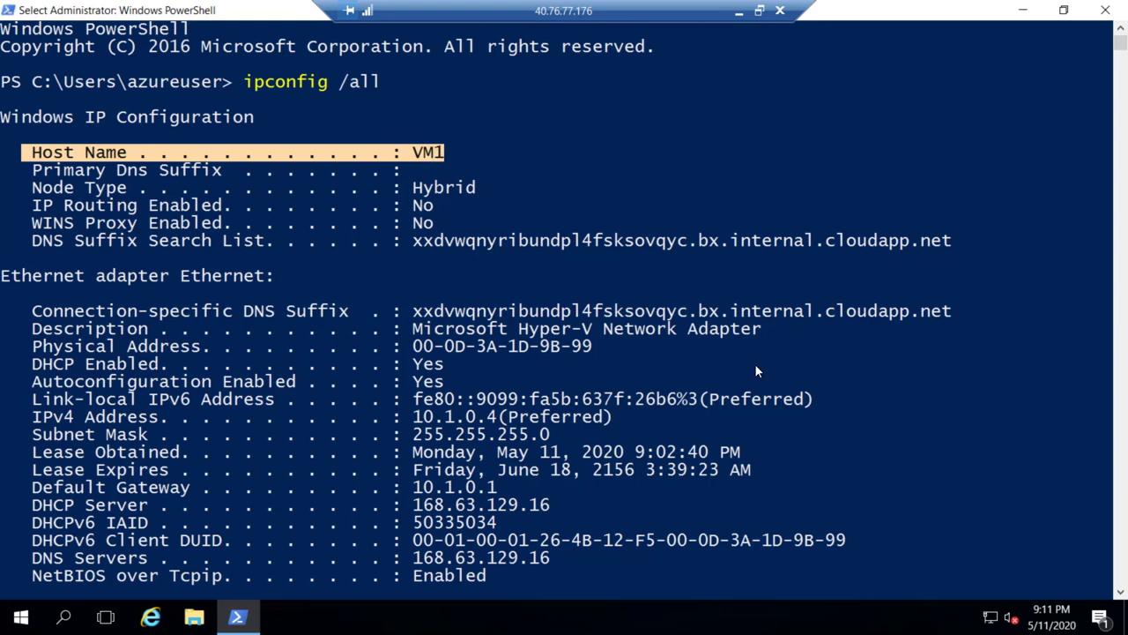
scroll(724, 361, "down", 3)
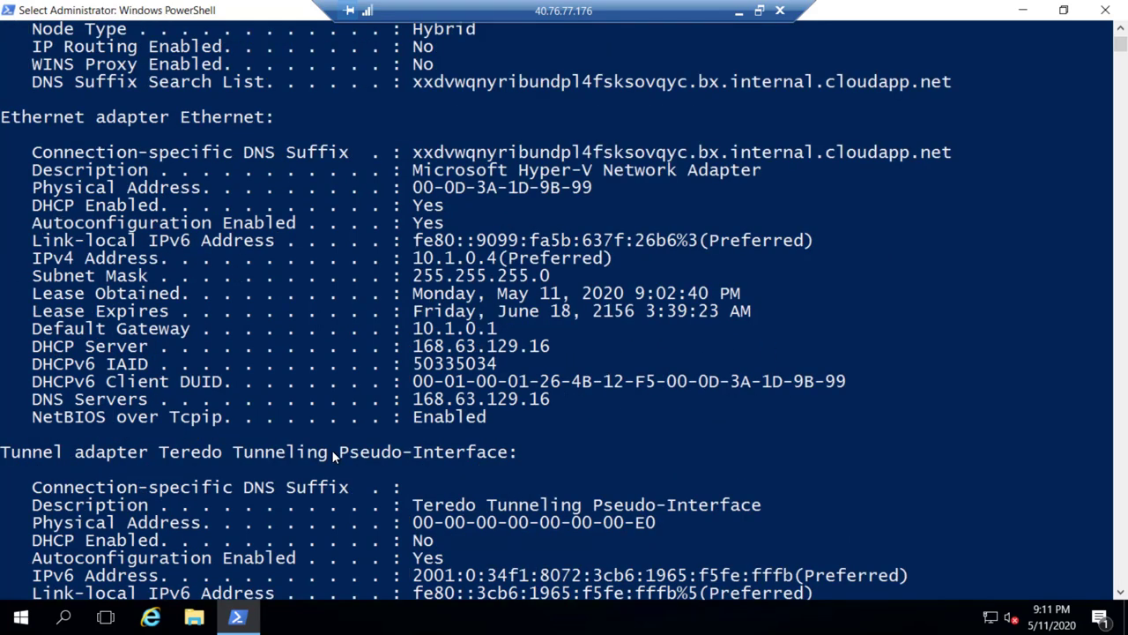
left_click_drag(23, 258, 518, 258)
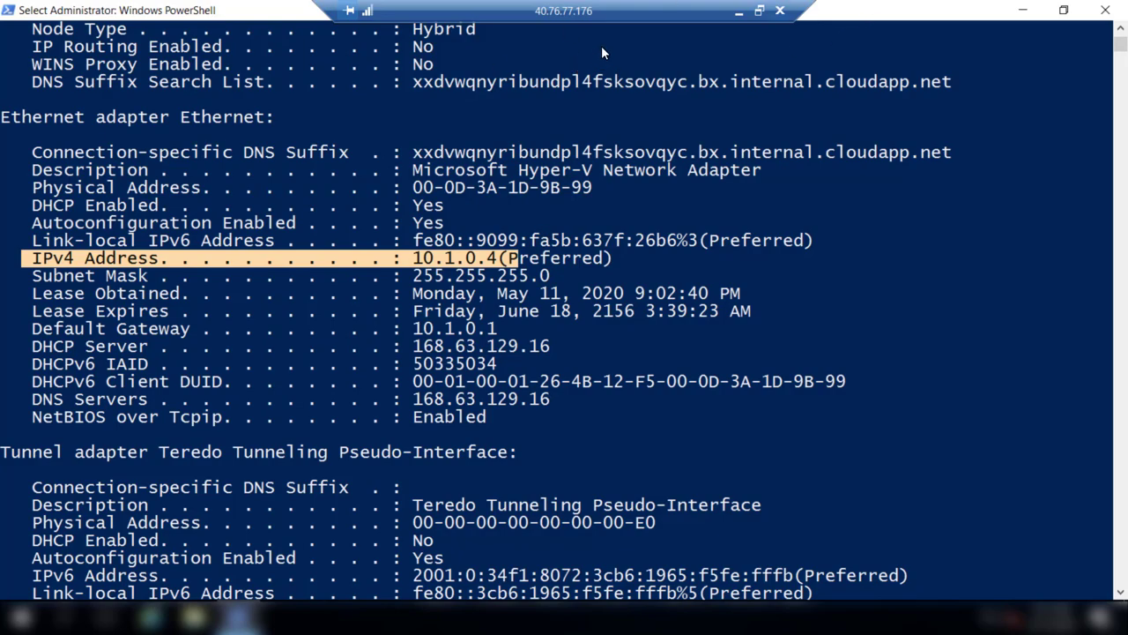
Switch to Vm2's remote session and highlight the host name and IPv4 address in its ipconfig /all output
left_click(738, 11)
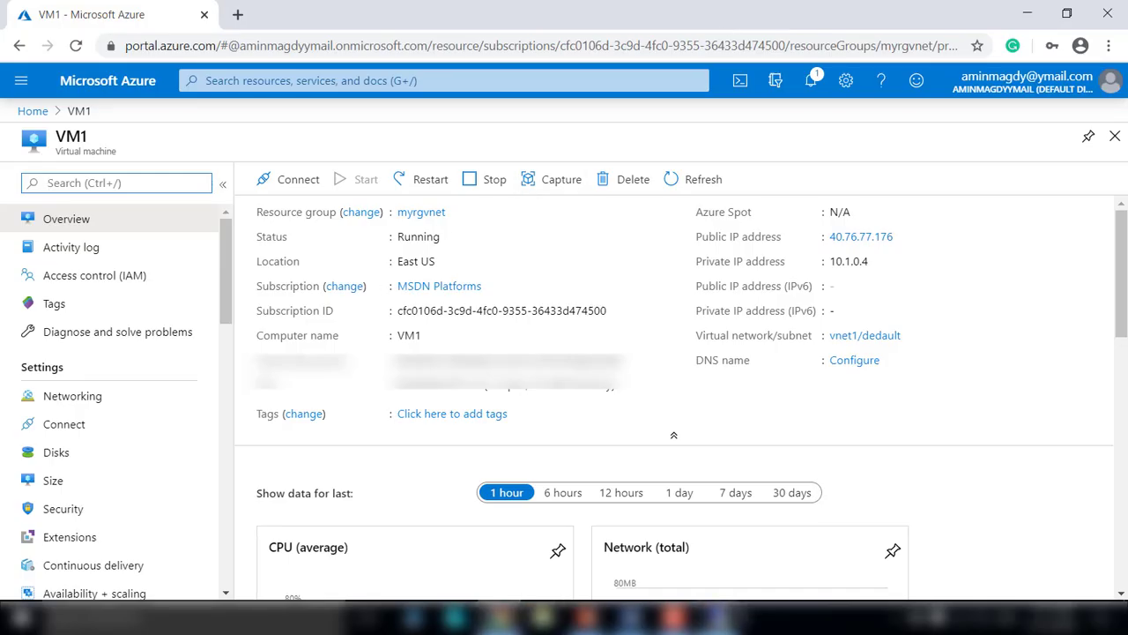
mouse_move(743, 617)
left_click(781, 542)
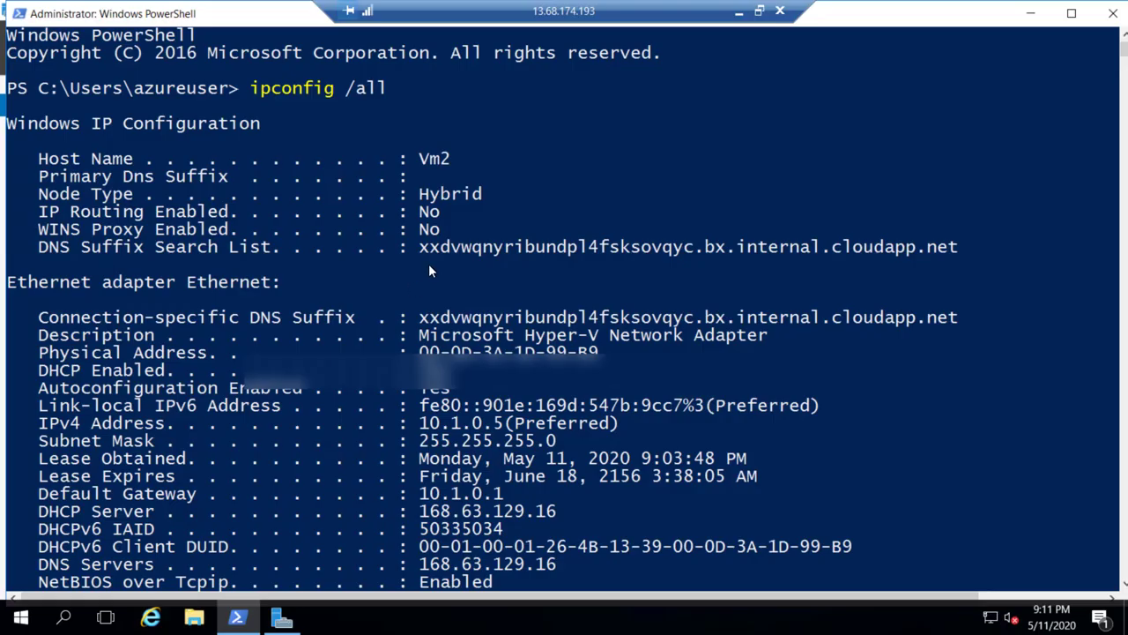
left_click_drag(40, 161, 434, 159)
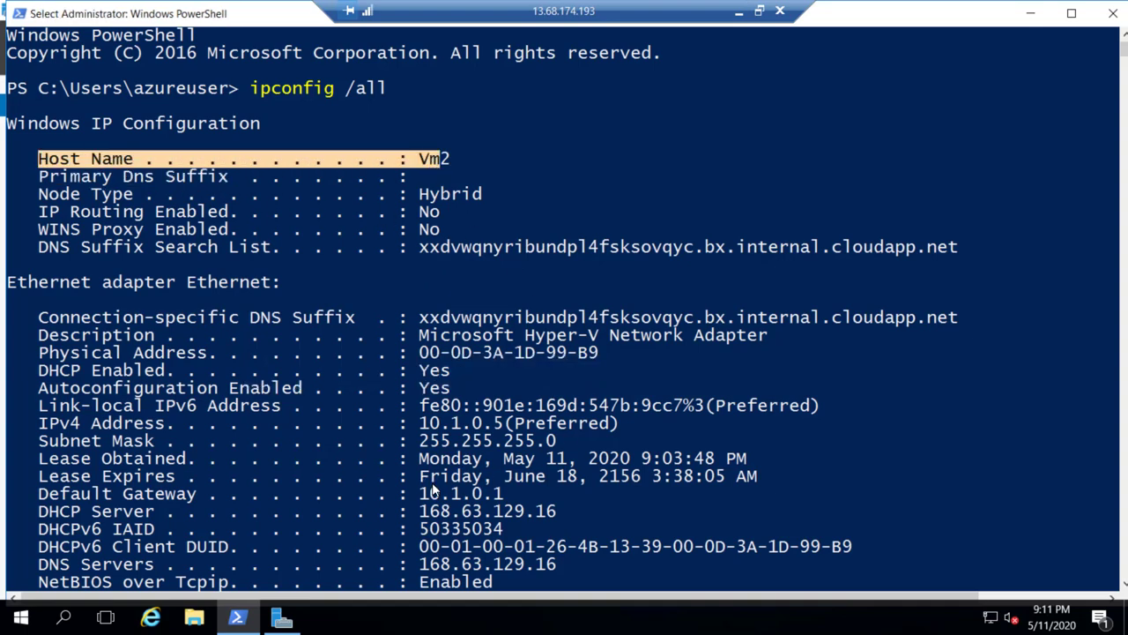
left_click_drag(205, 427, 515, 424)
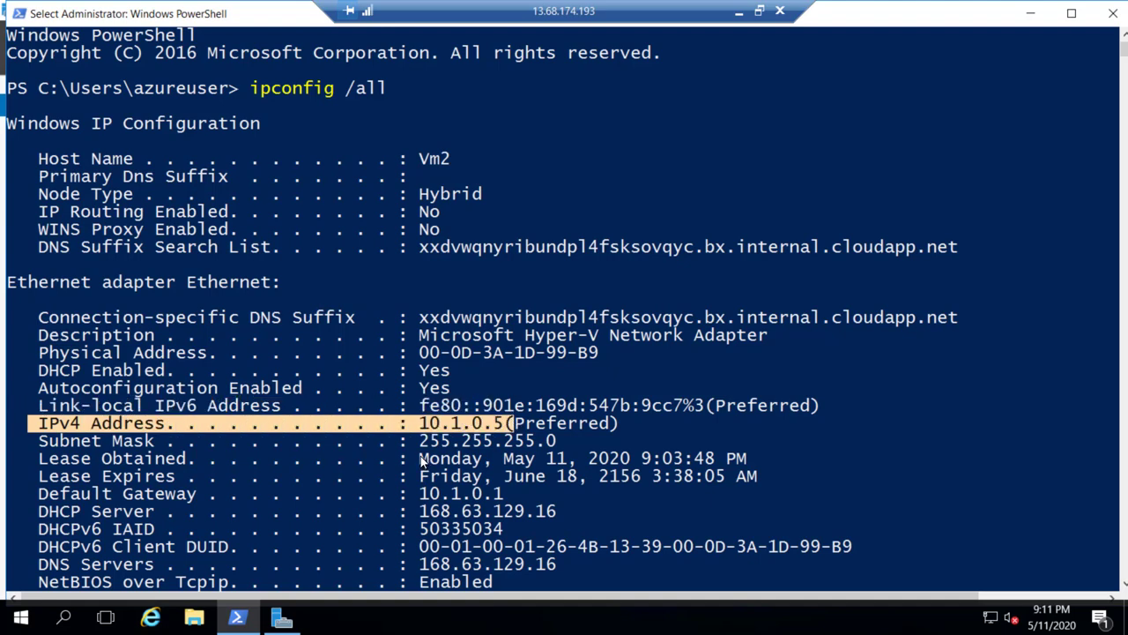
Return to VM1's remote session, clear its PowerShell console and ping vm2 by name
left_click(738, 21)
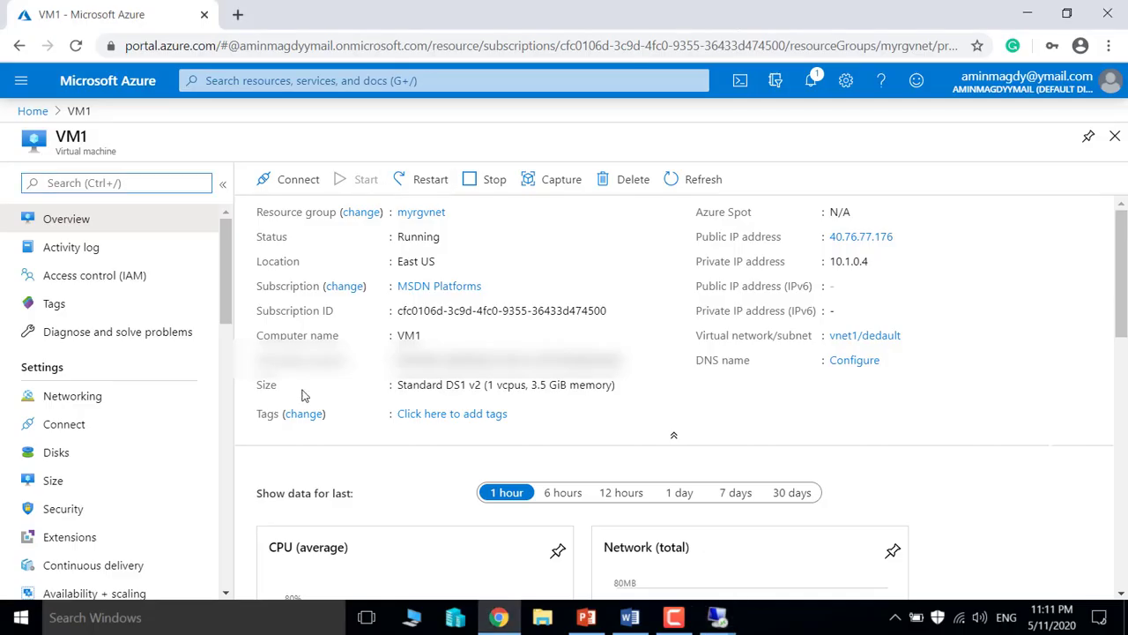
mouse_move(718, 617)
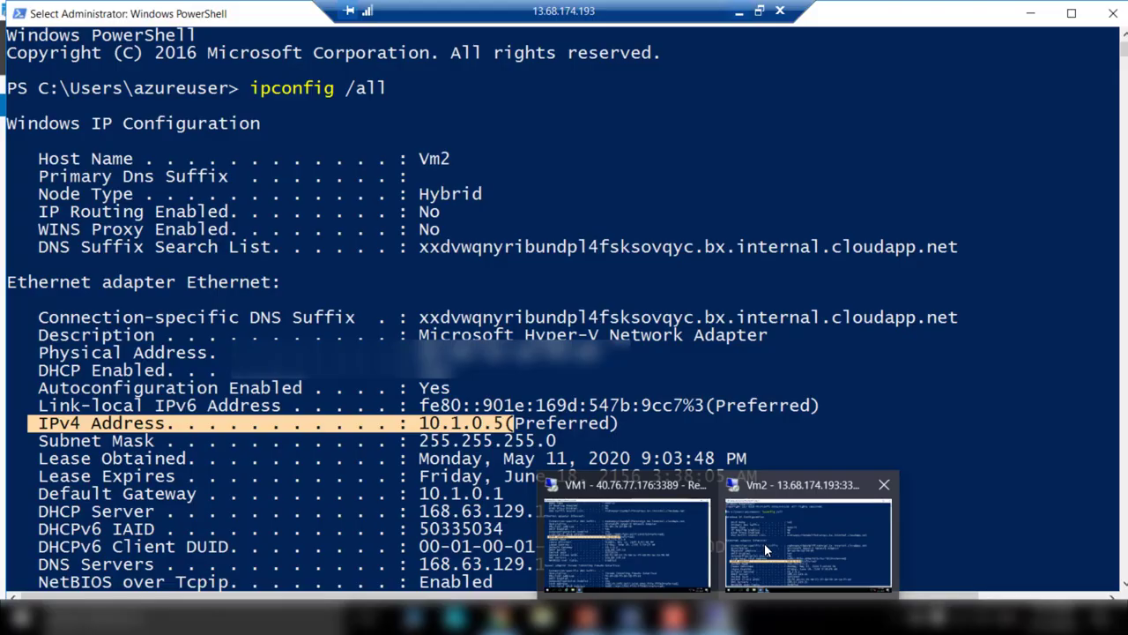
left_click(628, 542)
scroll(485, 421, "down", 10)
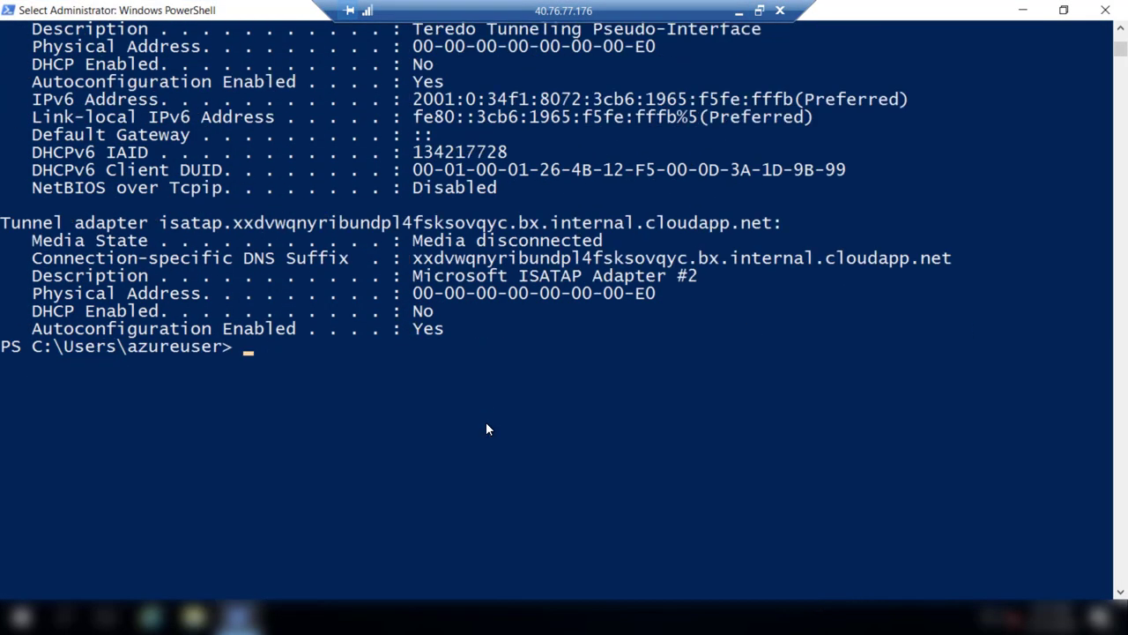
key("Return")
type("cls")
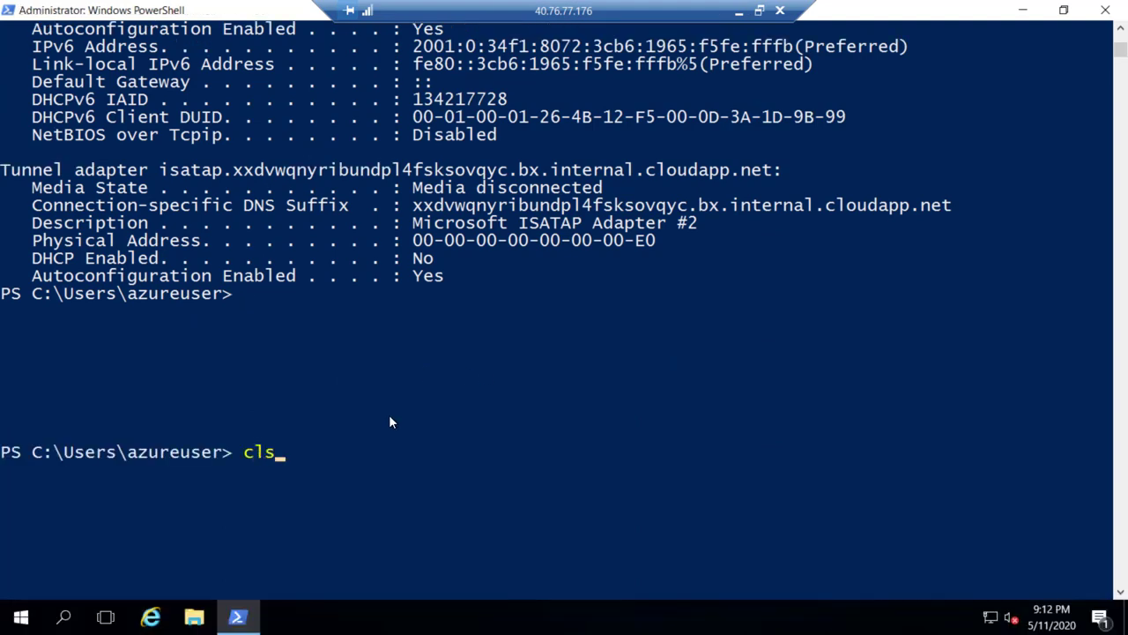
key("Return")
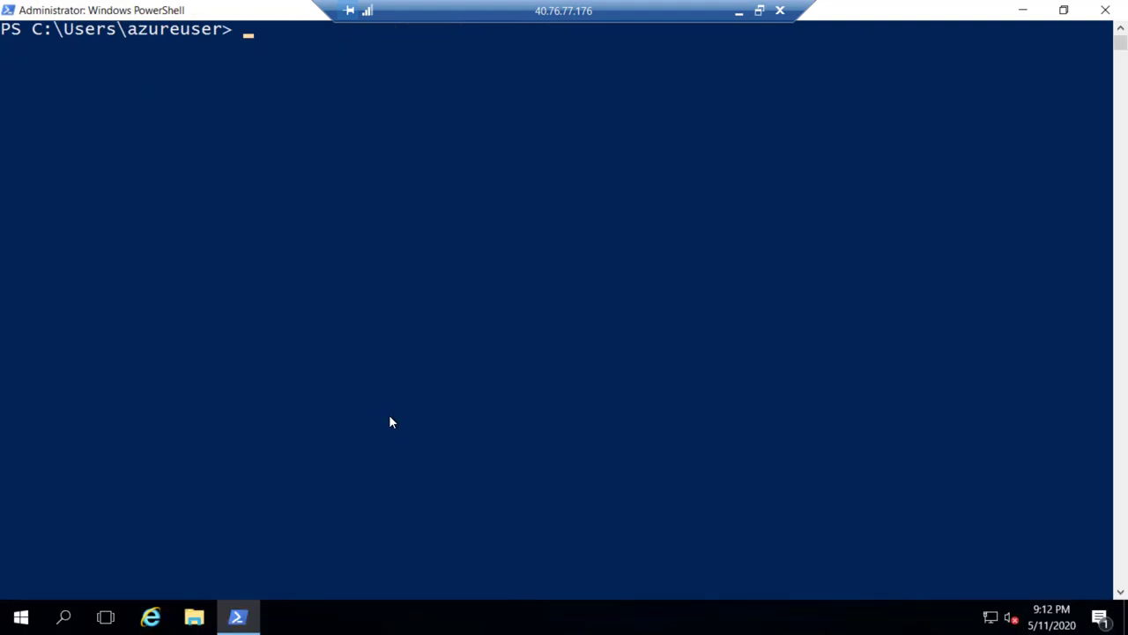
type("ping vm2")
key("Return")
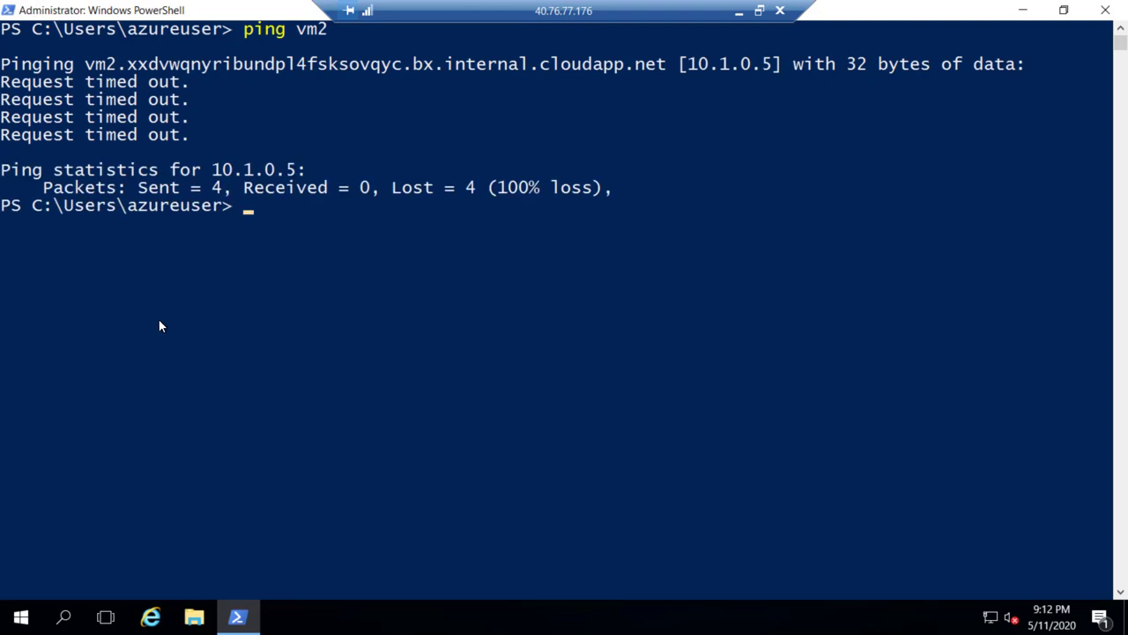
Switch to Vm2's remote session and clear its PowerShell console with cls
left_click(740, 12)
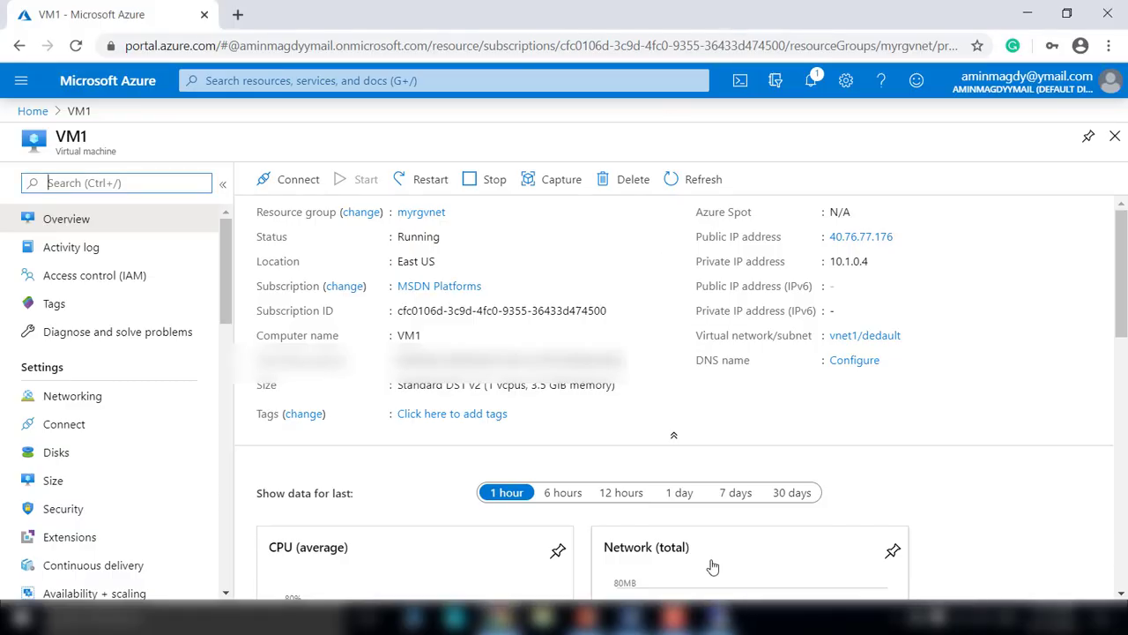
mouse_move(723, 617)
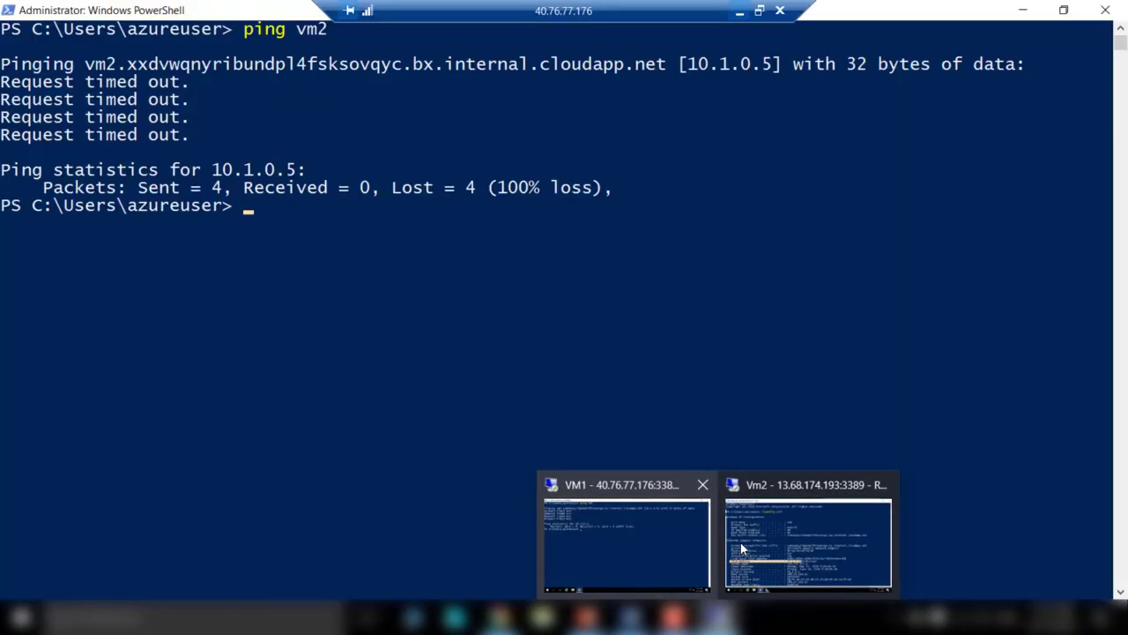
left_click(745, 546)
scroll(452, 227, "down", 14)
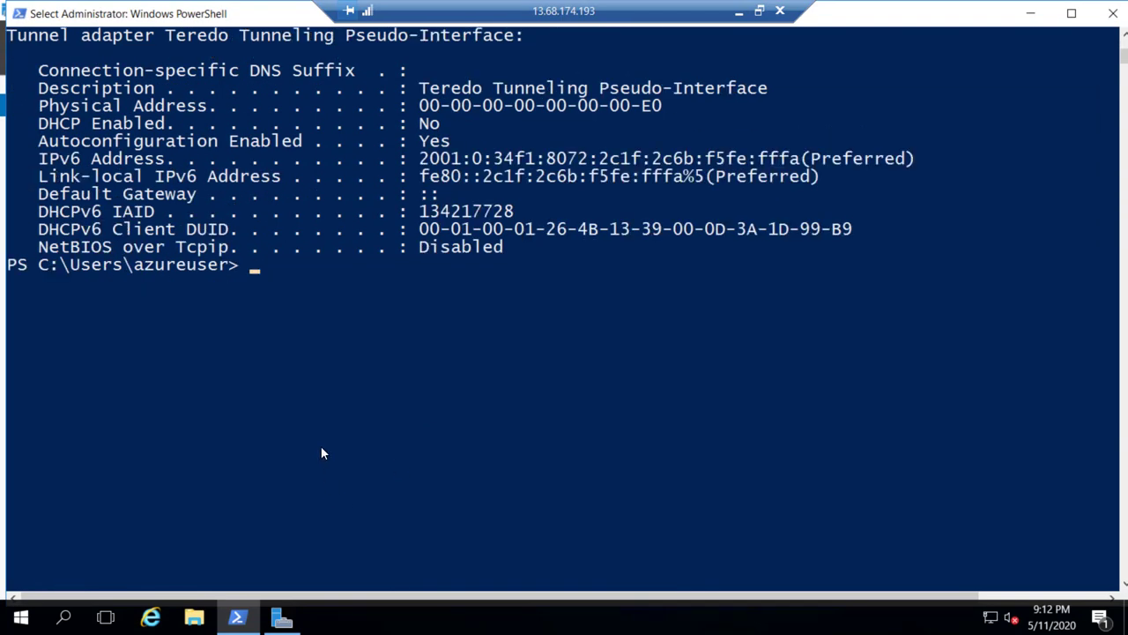
type("cls")
key("Return")
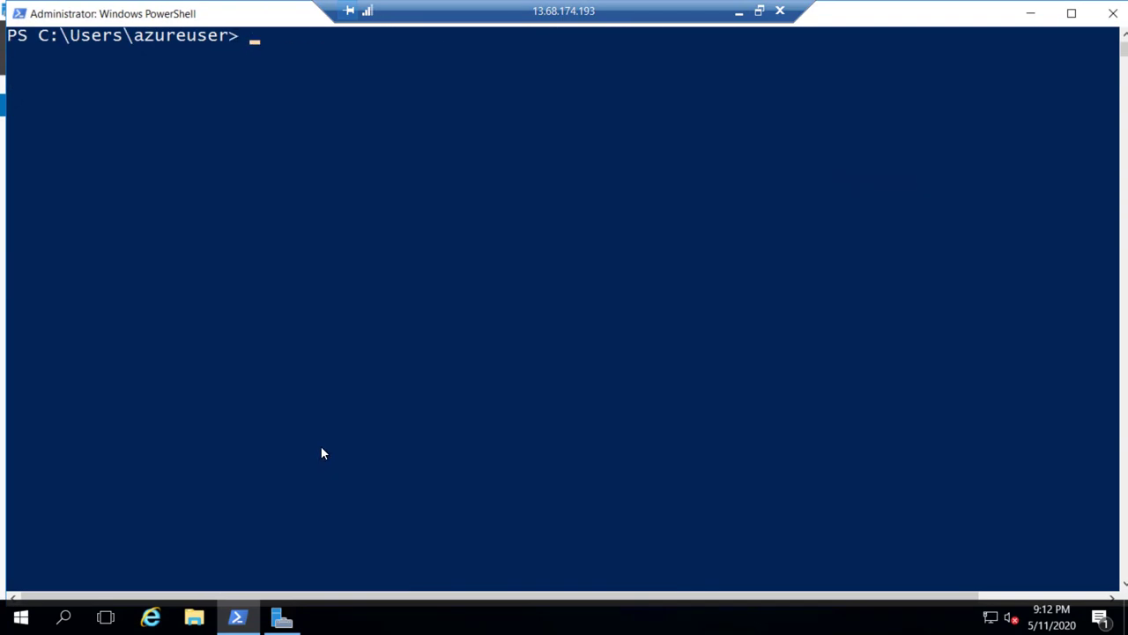
Create a firewall rule on Vm2 with New-NetFirewallRule, using display name "Allow ICMPv4-In" and protocol ICMPv4
type("New-NetFirewallRule -DisplayName \"Allow ICMPv4-In\" -Protocol ICMPv4")
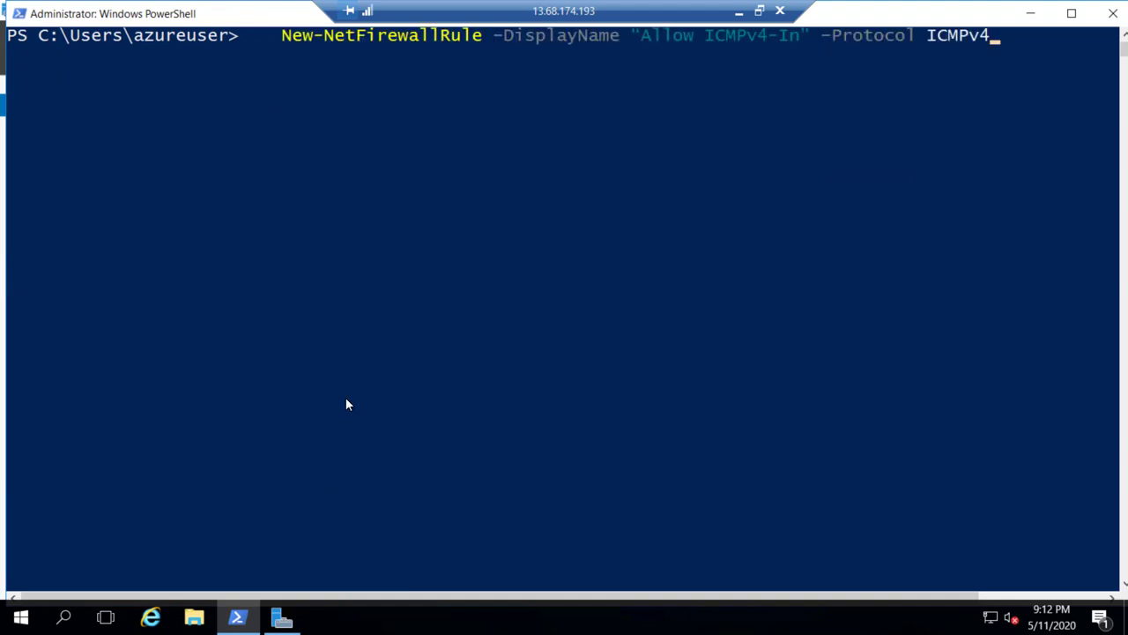
left_click(279, 39)
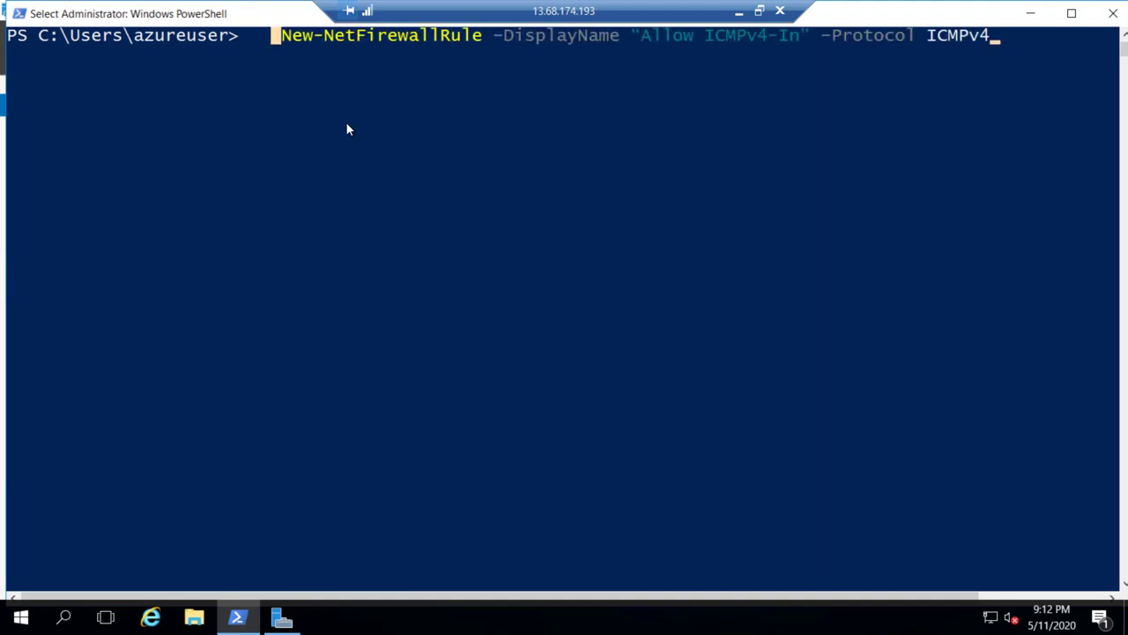
left_click(355, 66)
key("Escape")
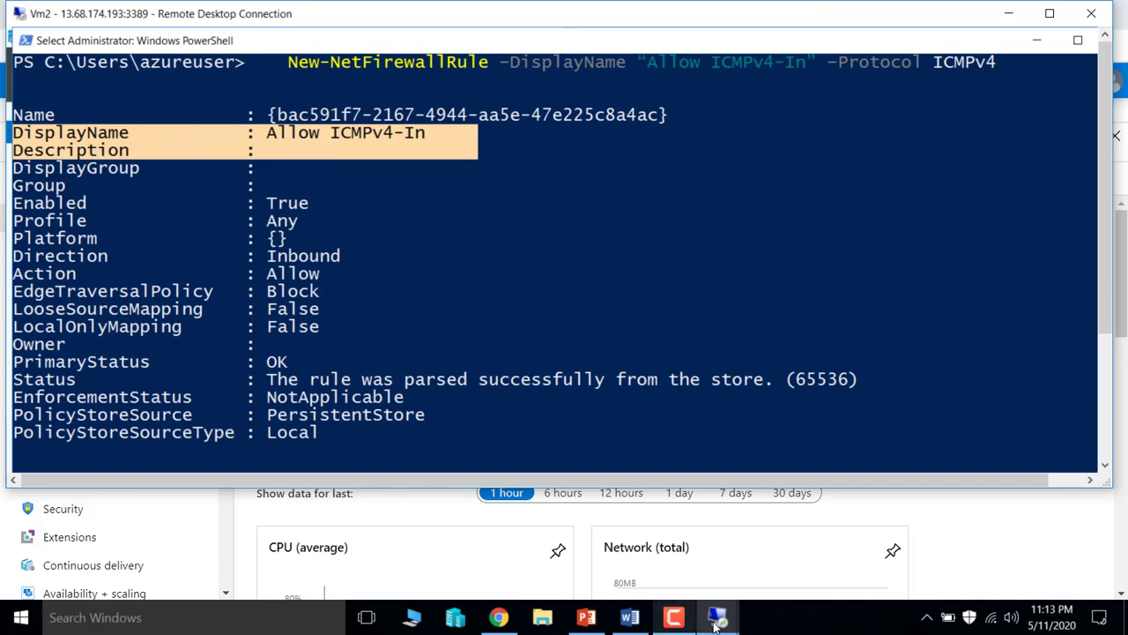
Go back to VM1's session, rerun the ping to vm2 and reduce the session from full screen to a window
mouse_move(717, 617)
left_click(631, 557)
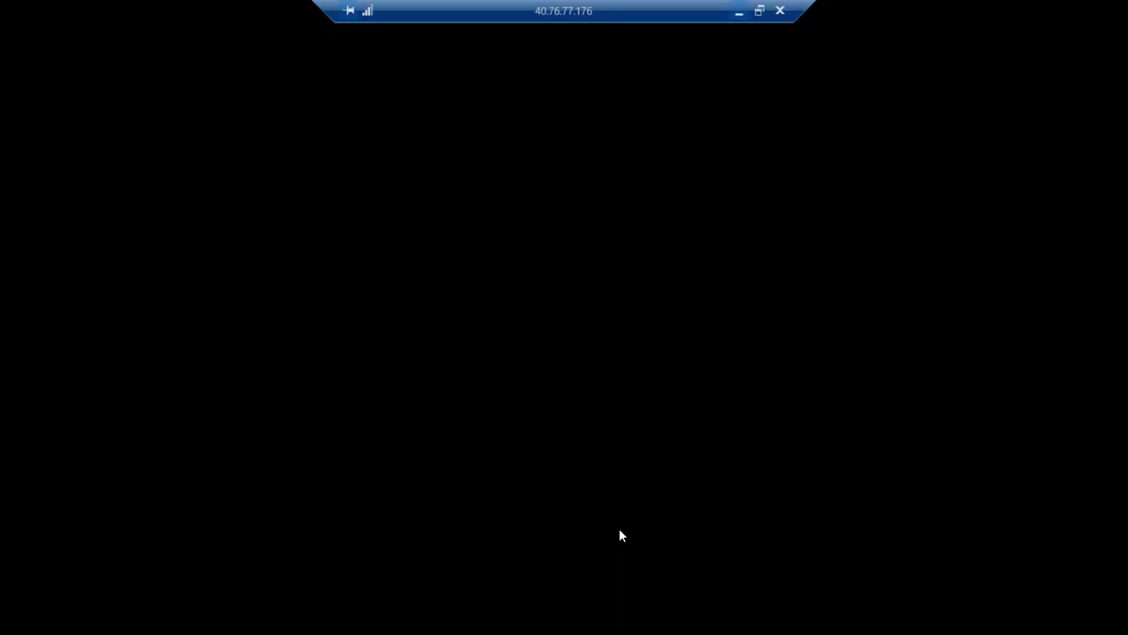
key("Up")
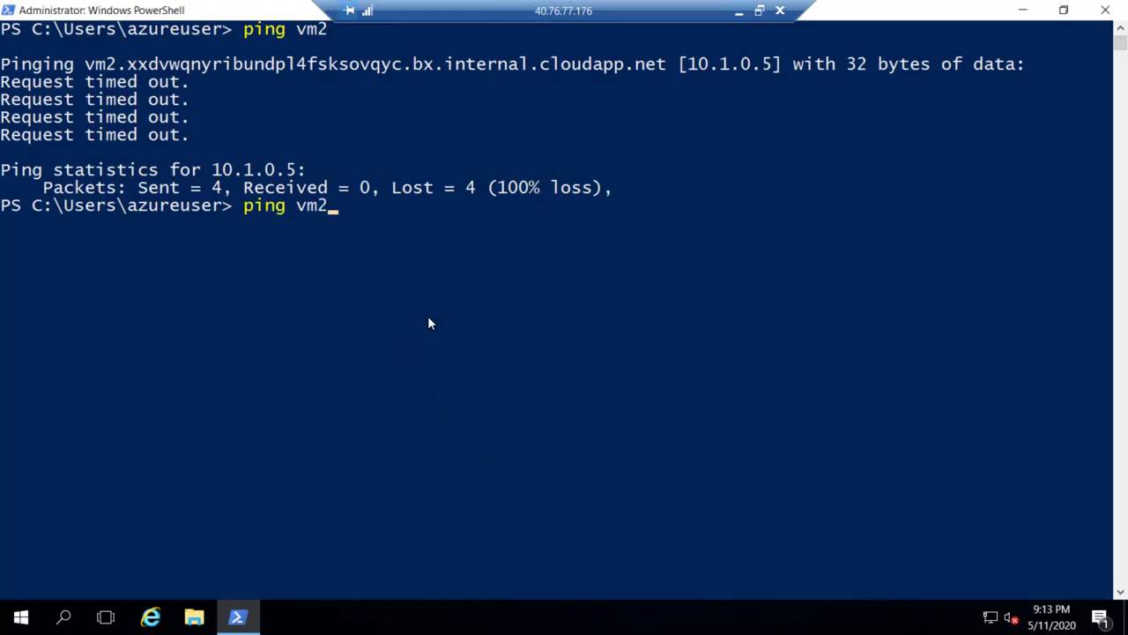
key("Return")
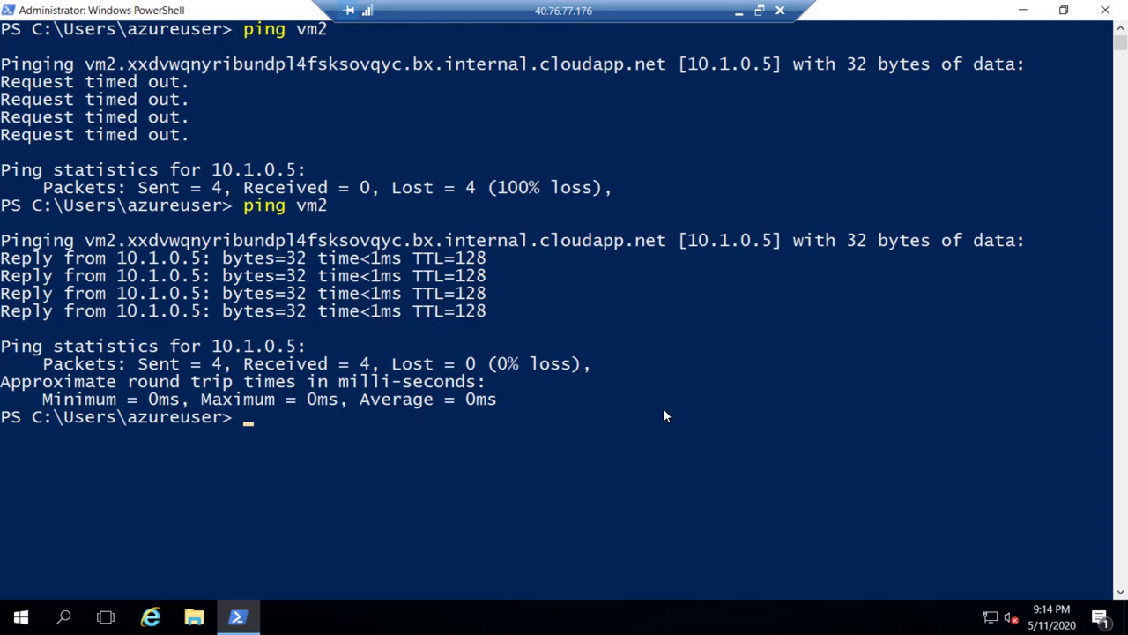
left_click(759, 11)
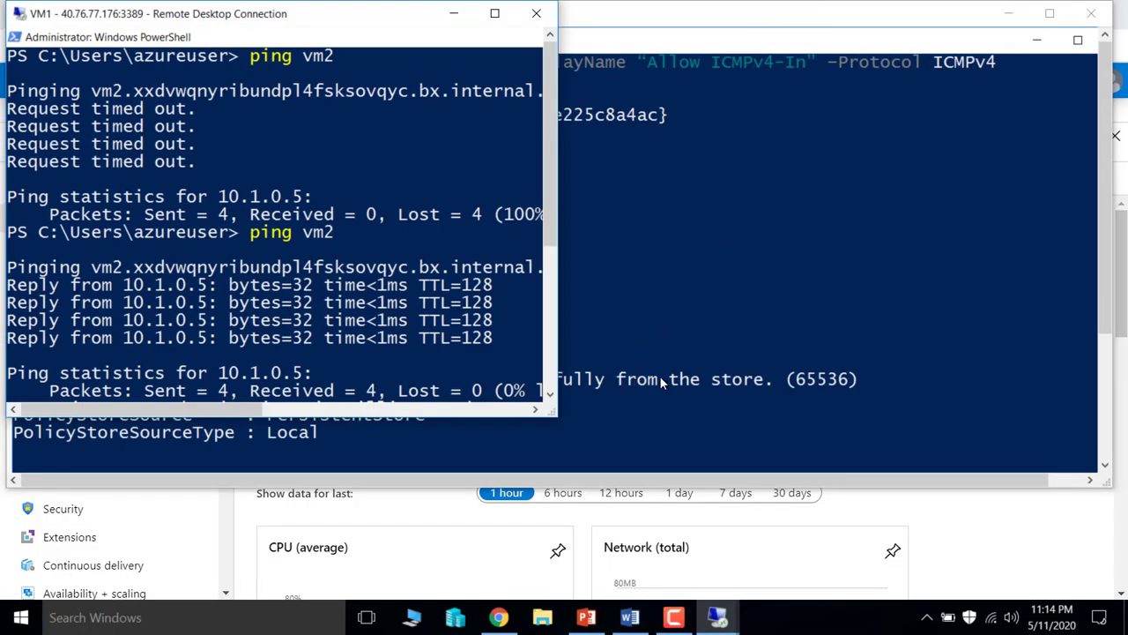
mouse_move(714, 619)
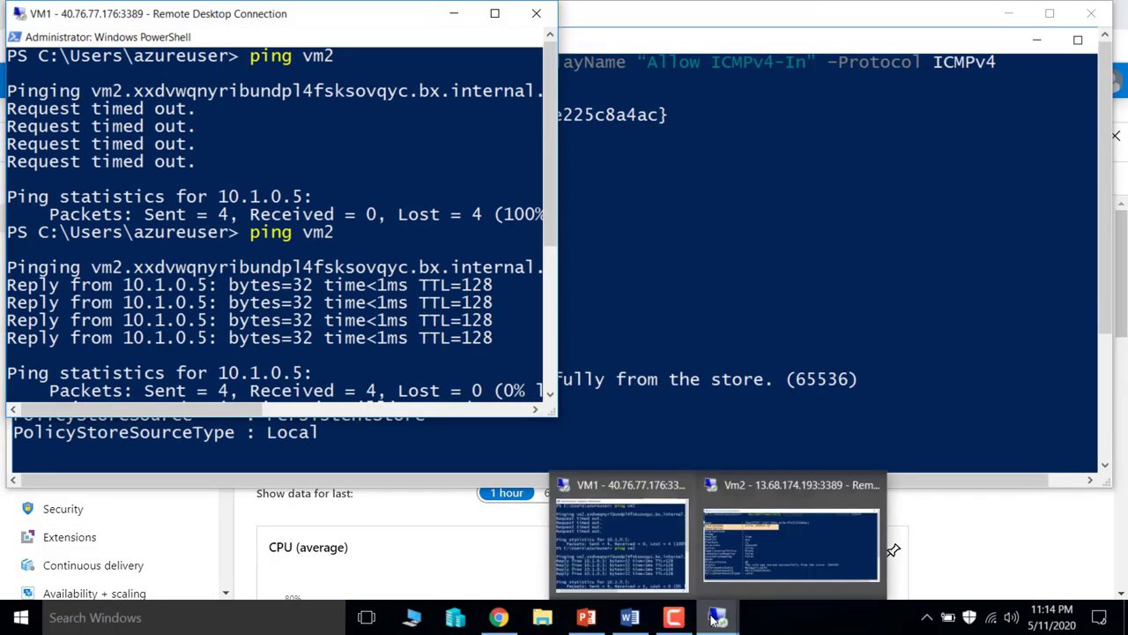